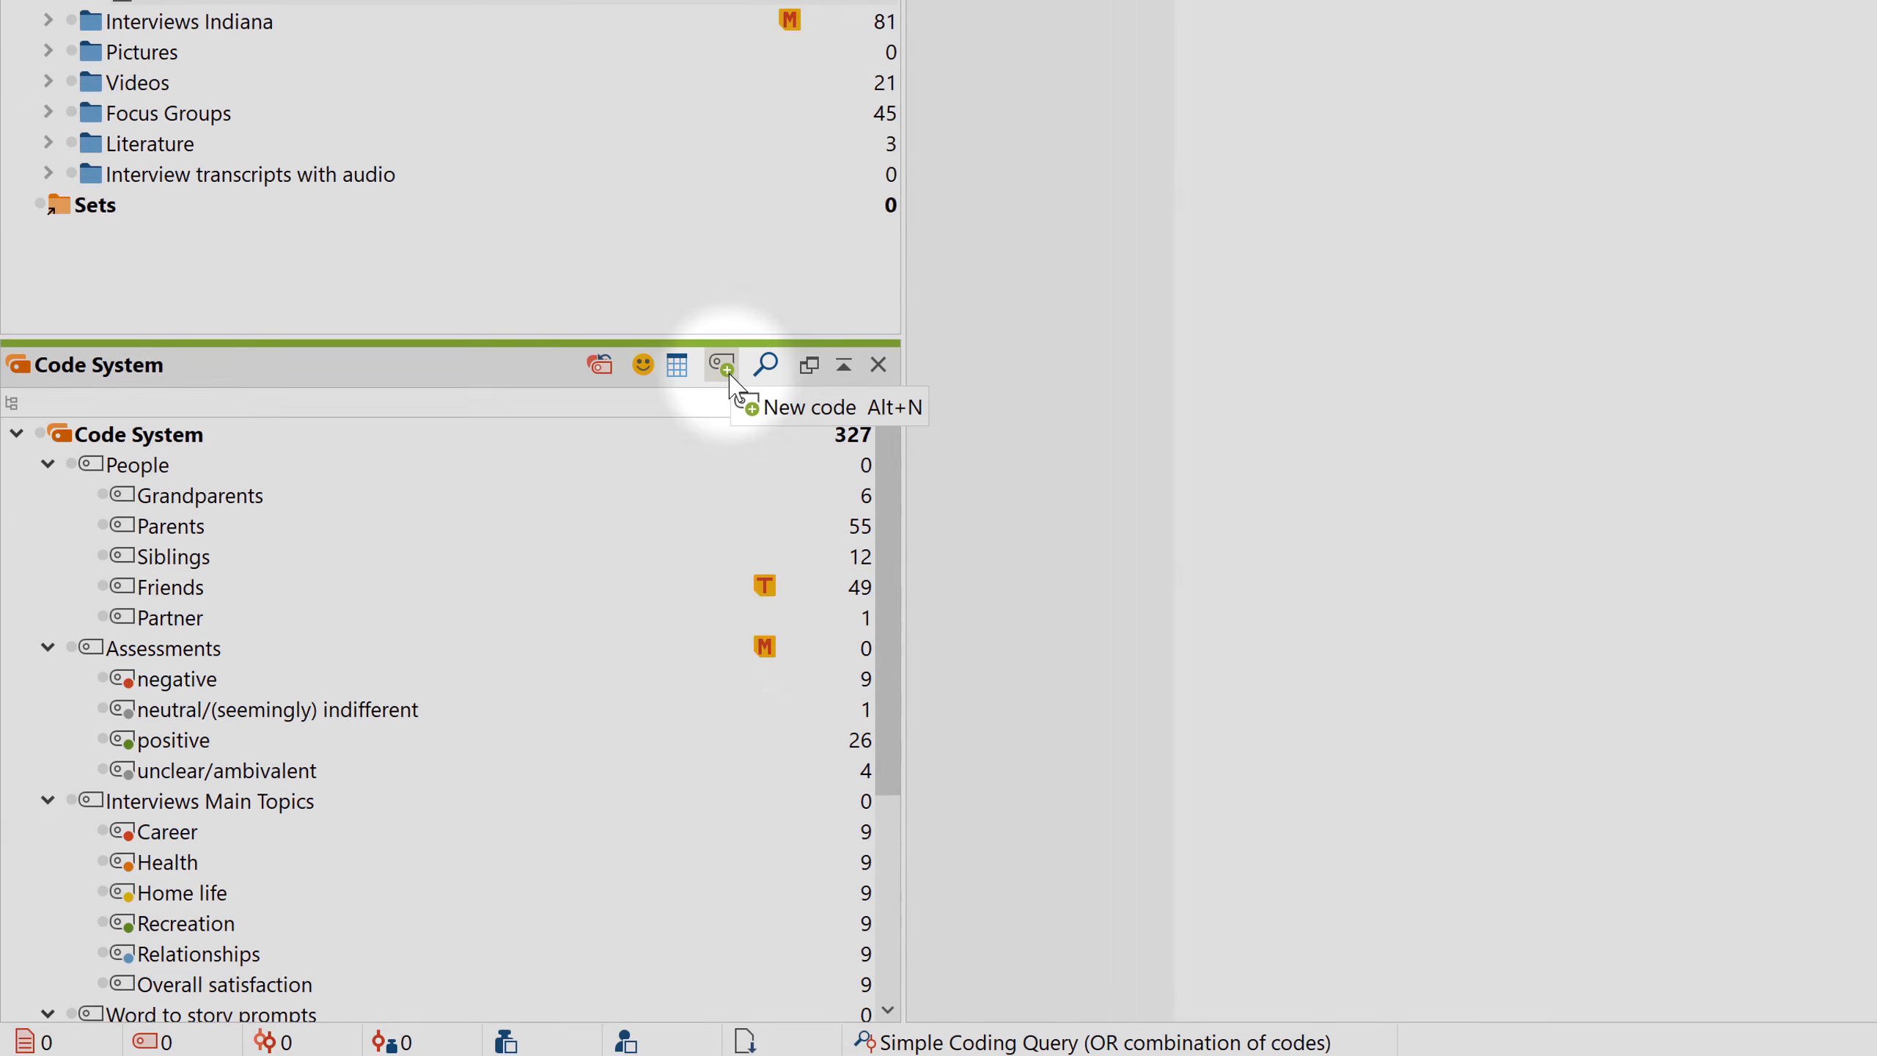
Step: Create a new top-level code named Places in the code system
{"action": "left_click", "coordinate": [728, 372]}
{"action": "type", "text": "Places"}
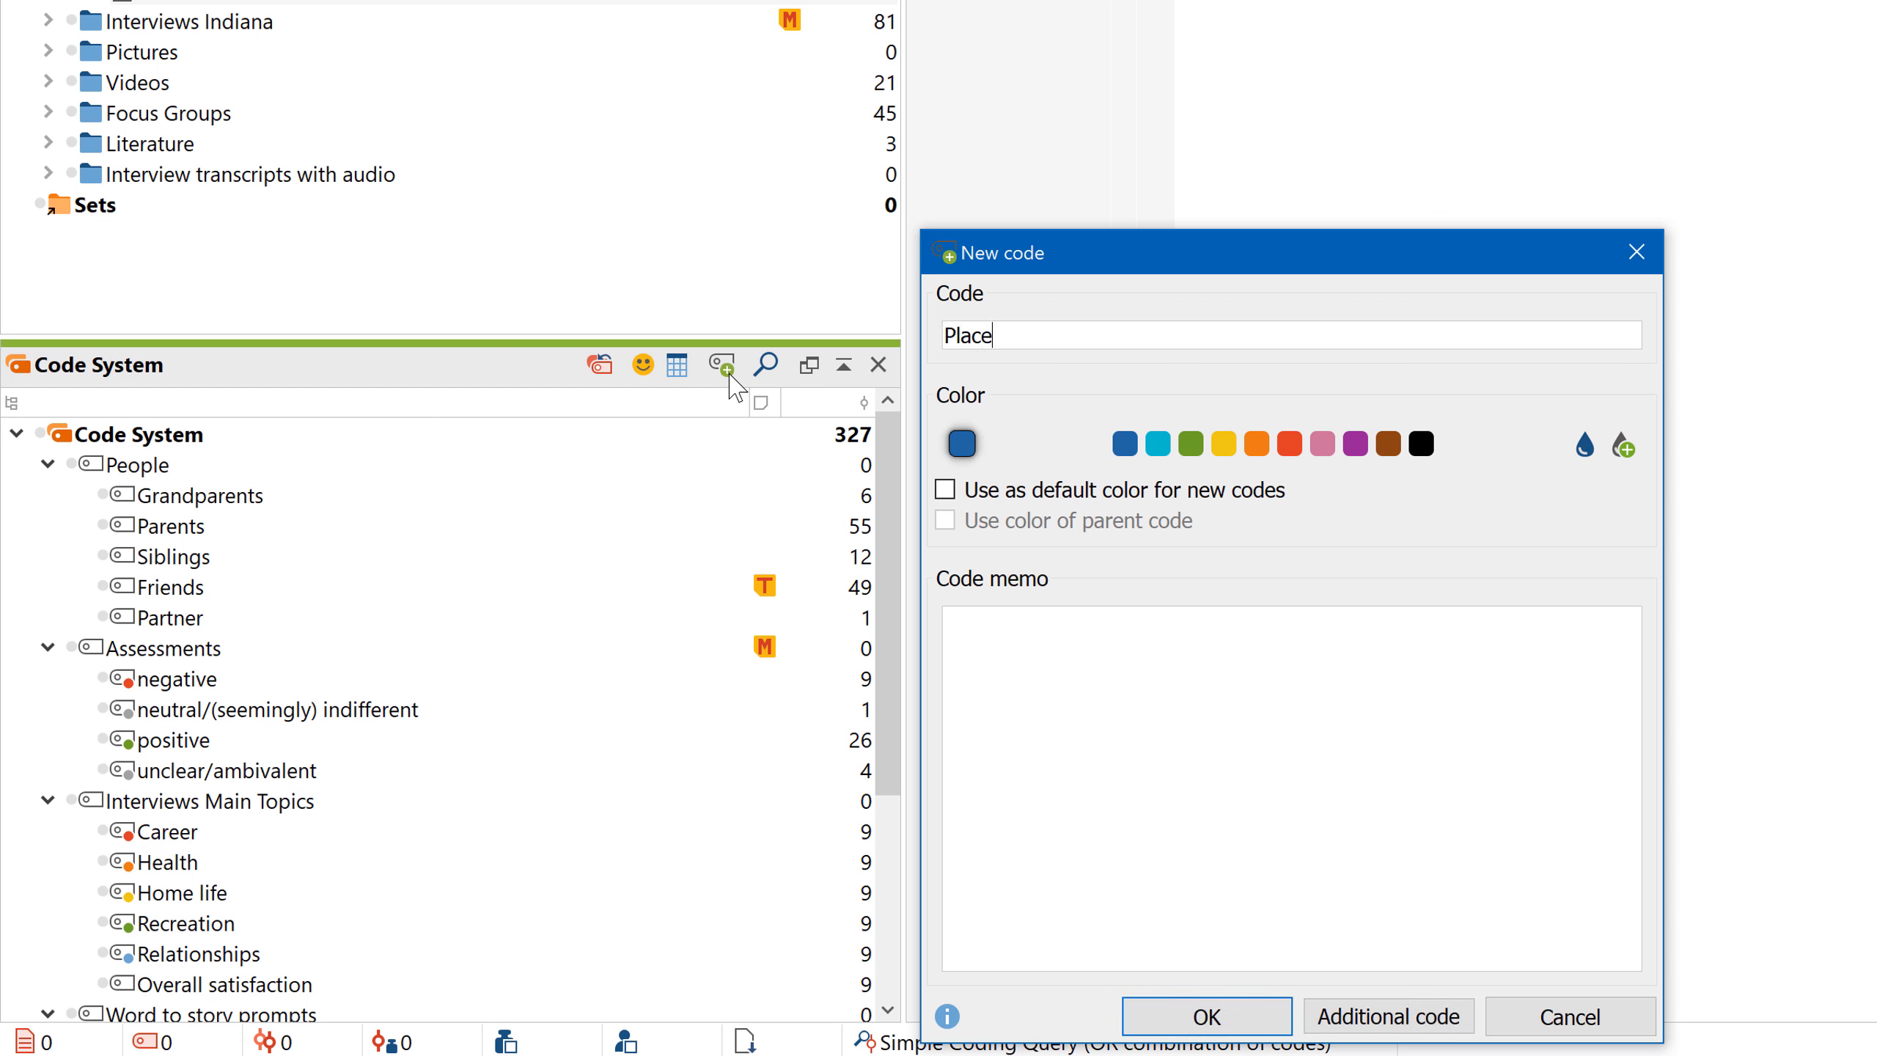
{"action": "key", "text": "Return"}
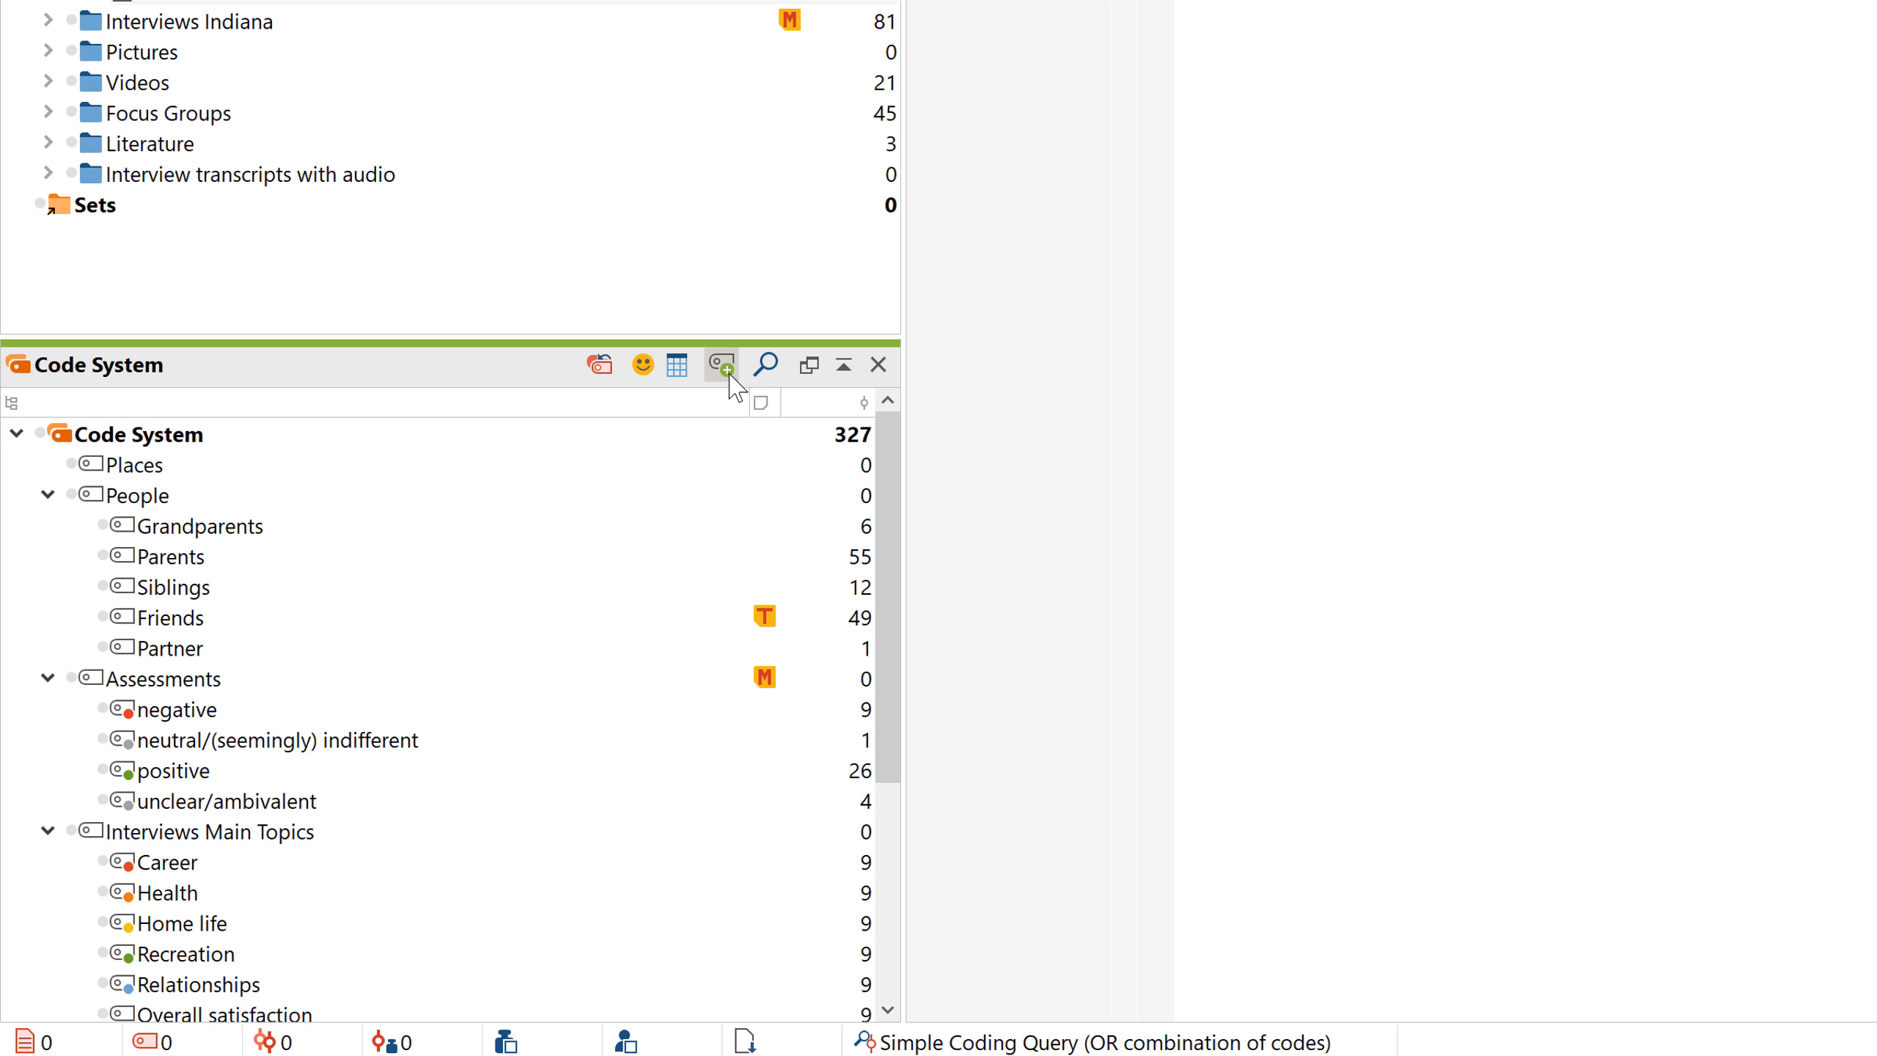
Step: Add a subcode named Home under the Places code
{"action": "left_click", "coordinate": [252, 459]}
{"action": "left_click", "coordinate": [721, 369]}
{"action": "type", "text": "Home"}
{"action": "key", "text": "Return"}
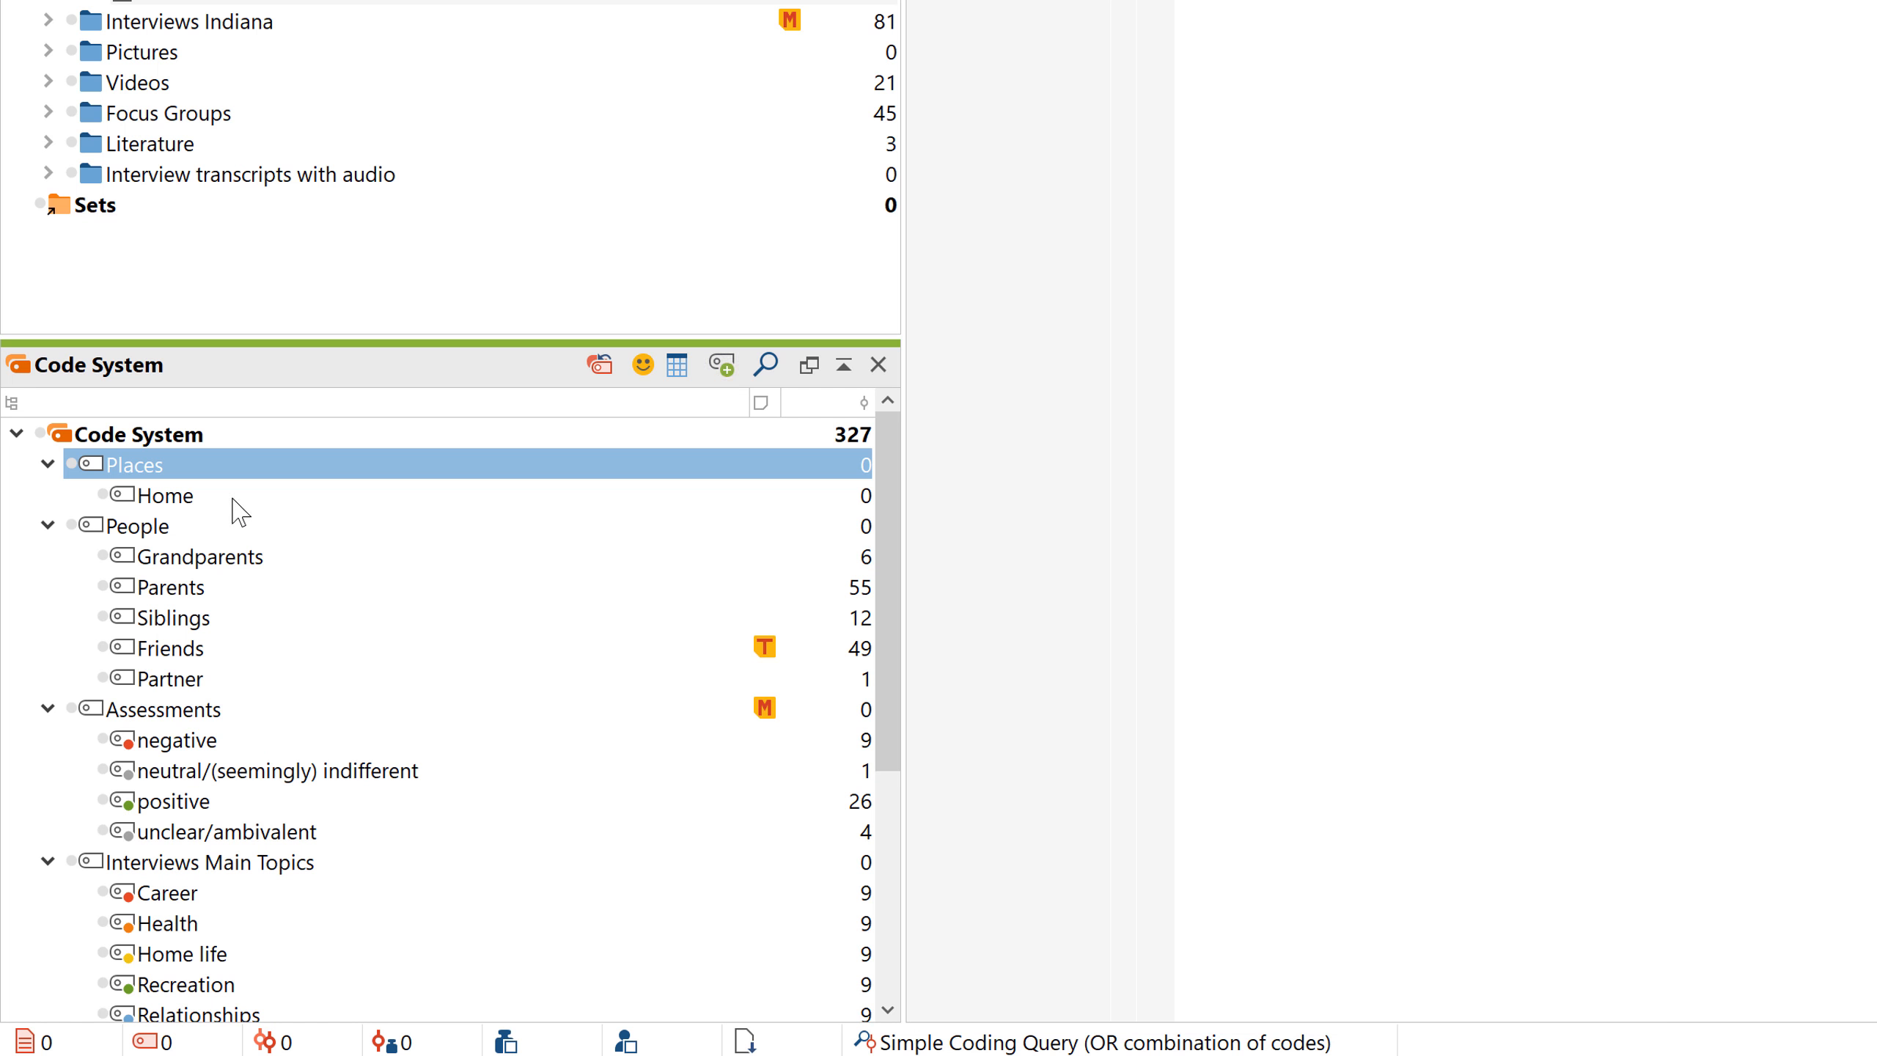
Step: Move the Places code with its Home subcode to just below the People group, and collapse and re-expand People
{"action": "left_click_drag", "start_coordinate": [239, 504], "coordinate": [171, 480]}
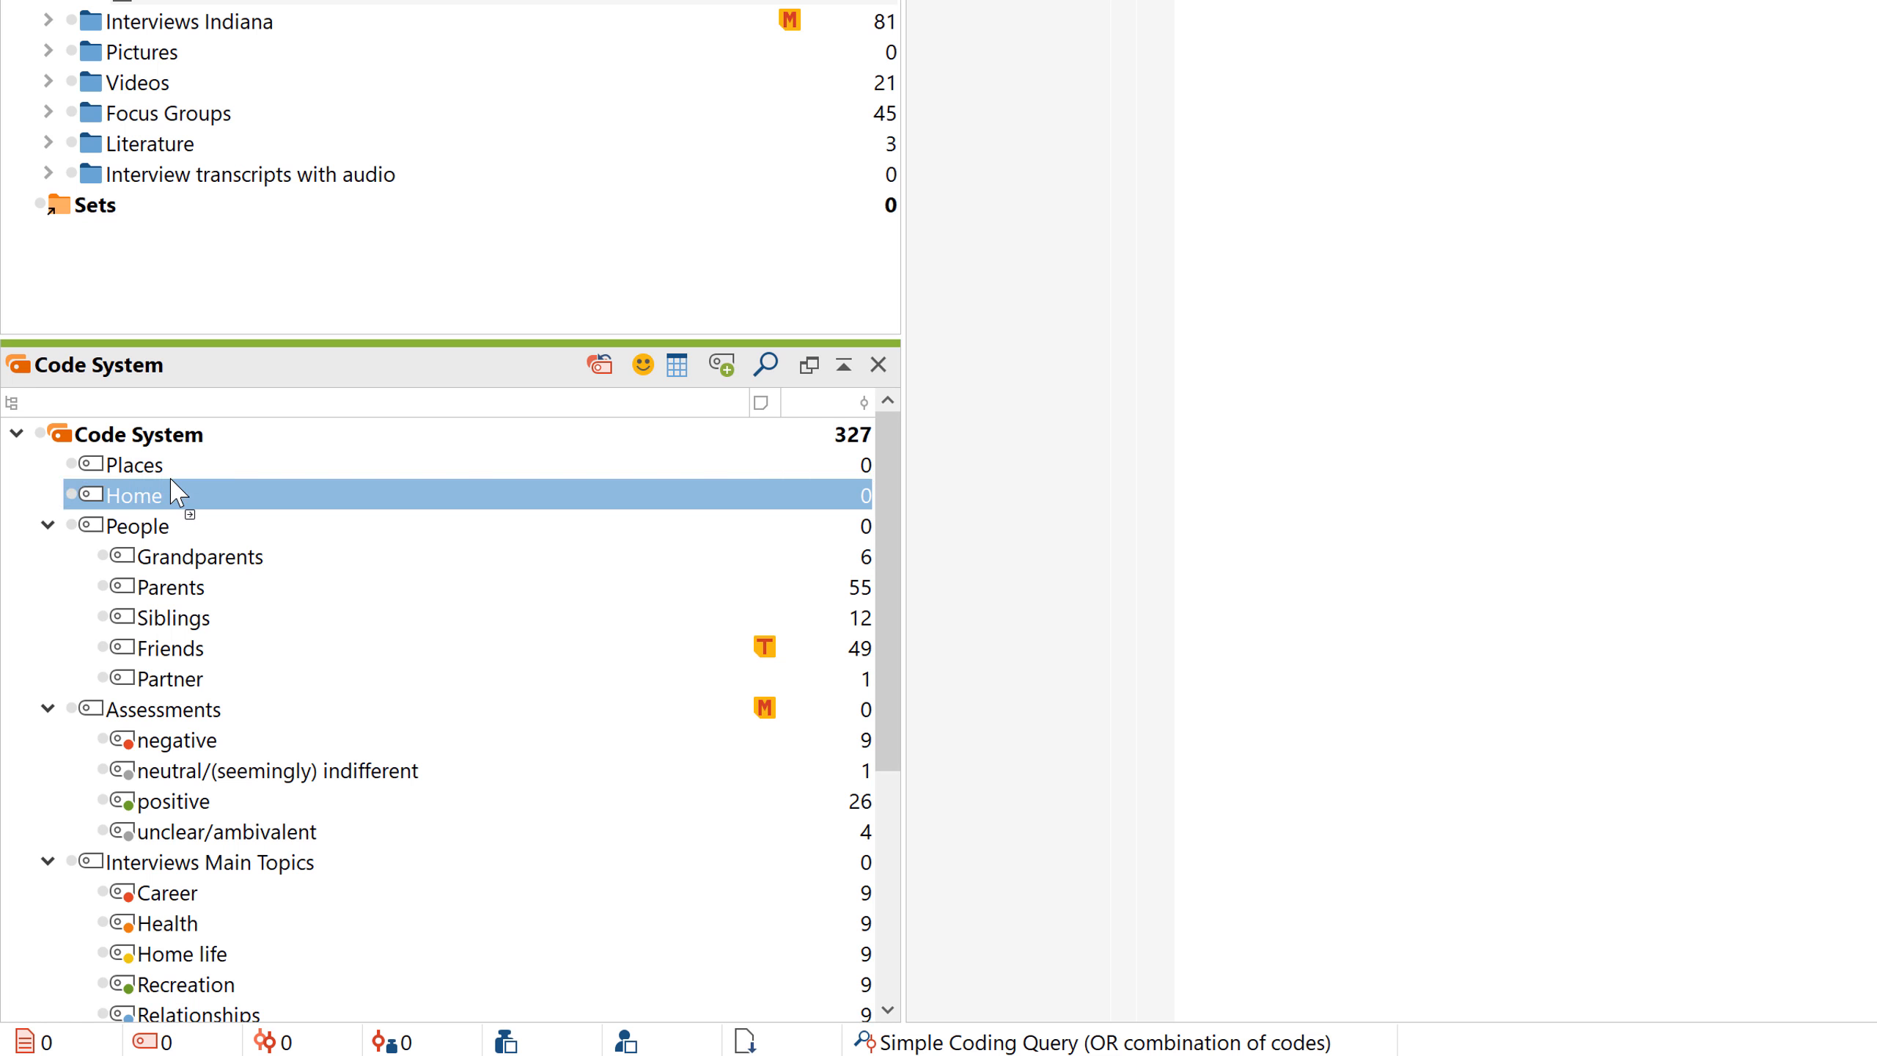
{"action": "left_click_drag", "start_coordinate": [165, 494], "coordinate": [164, 541]}
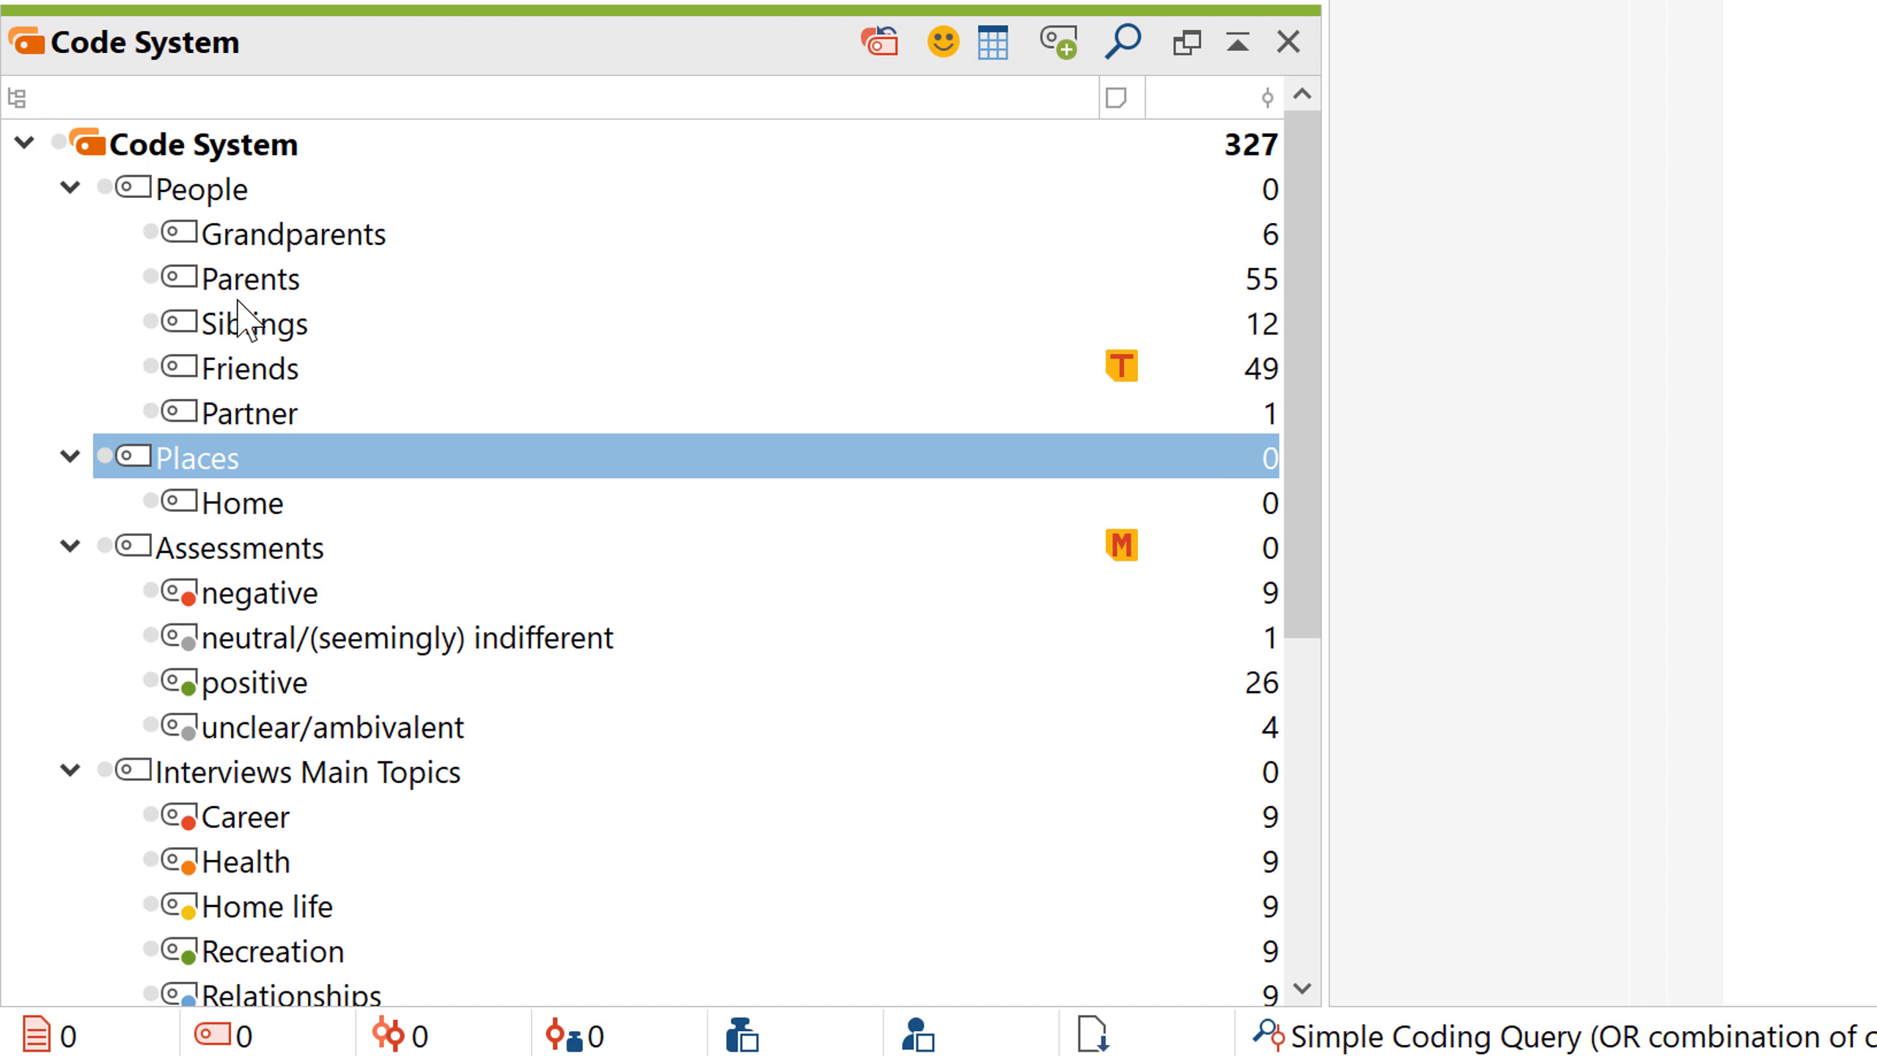
{"action": "left_click", "coordinate": [70, 188]}
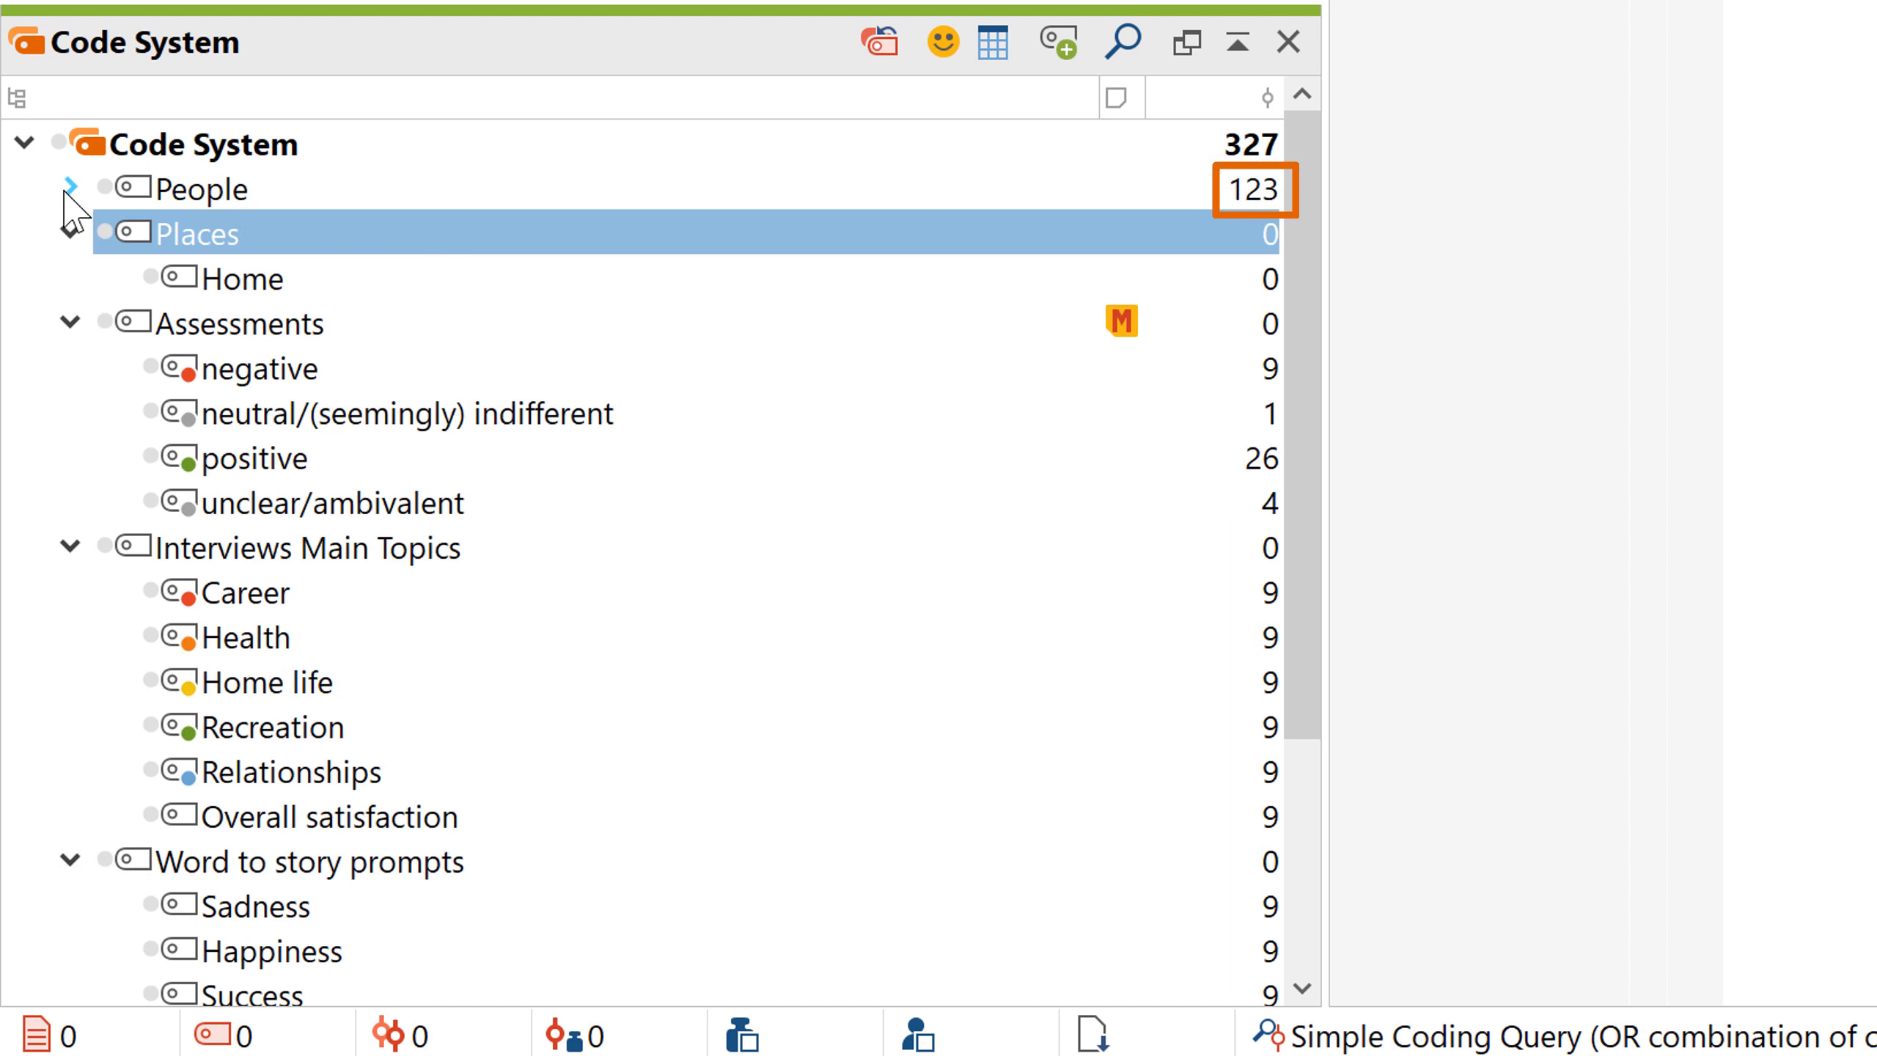
{"action": "left_click", "coordinate": [67, 190]}
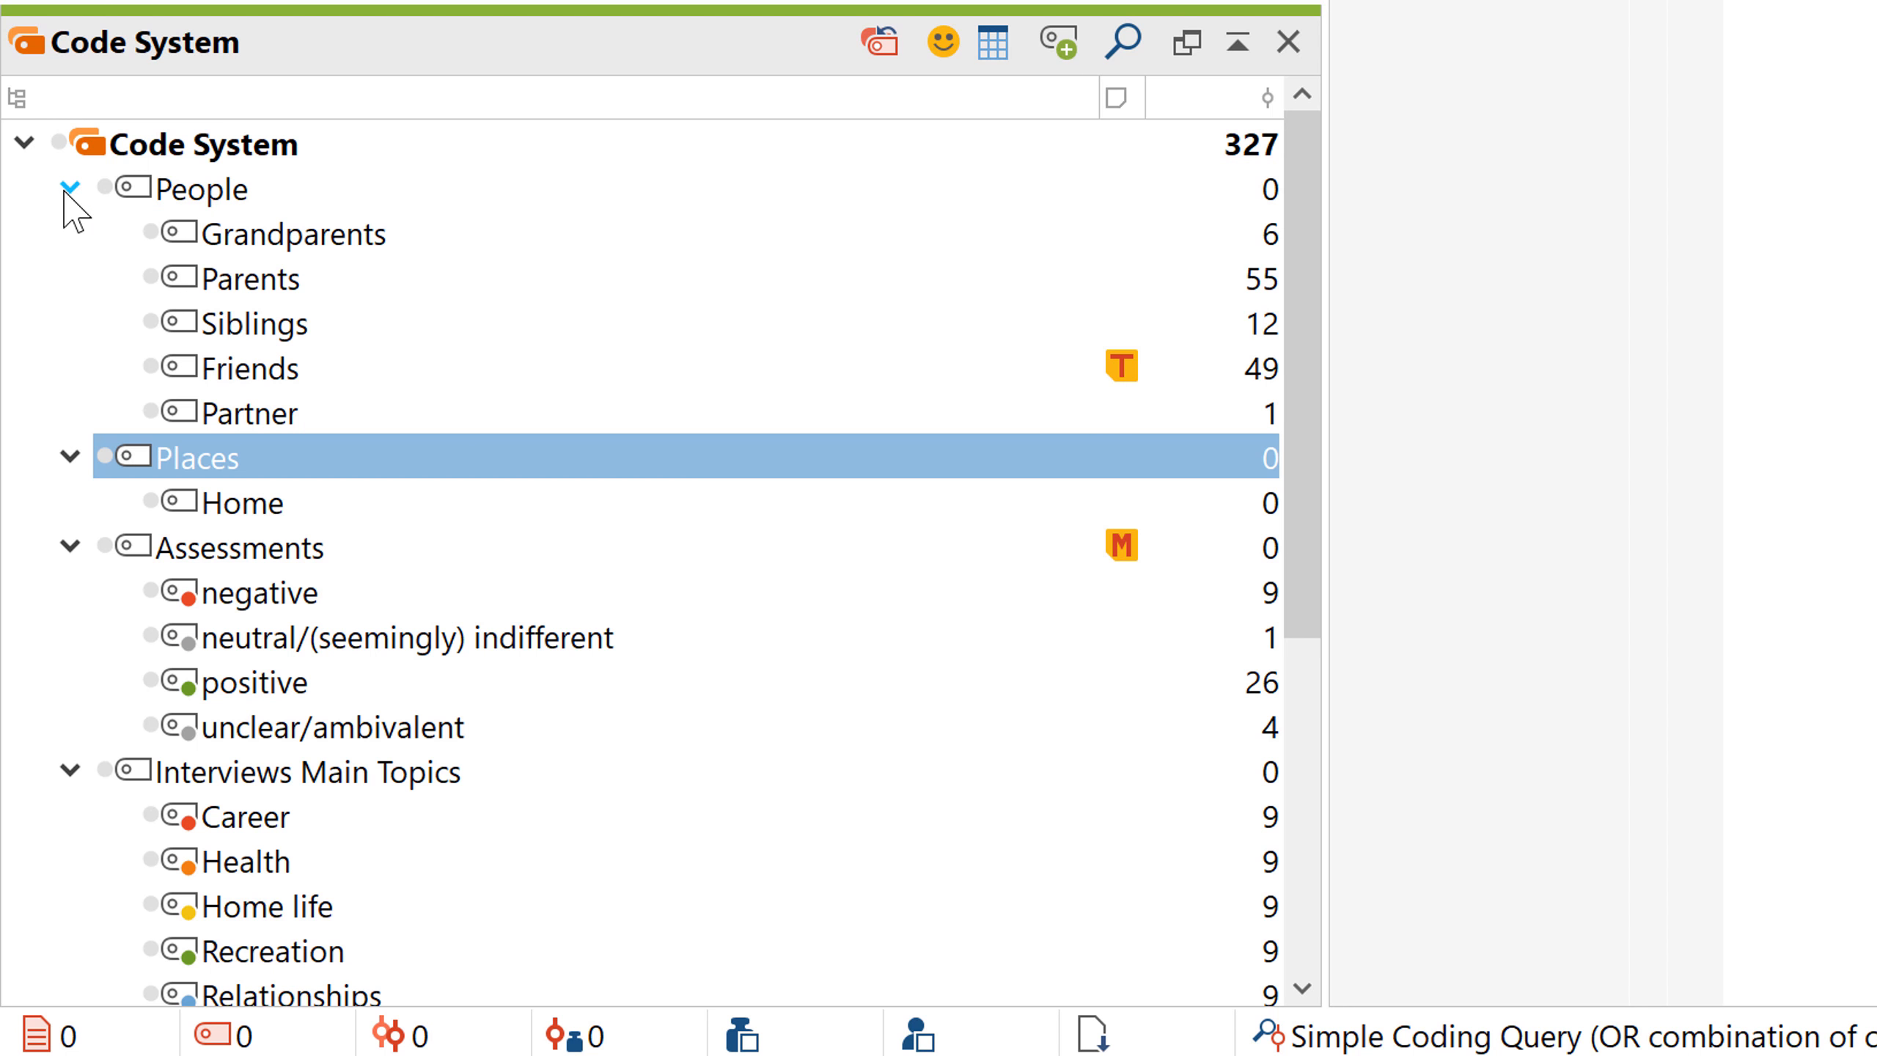
Step: Recolor the People code and all its subcodes with the orange (#db5f03) sampled from the Code System icon on screen
{"action": "left_click", "coordinate": [216, 189]}
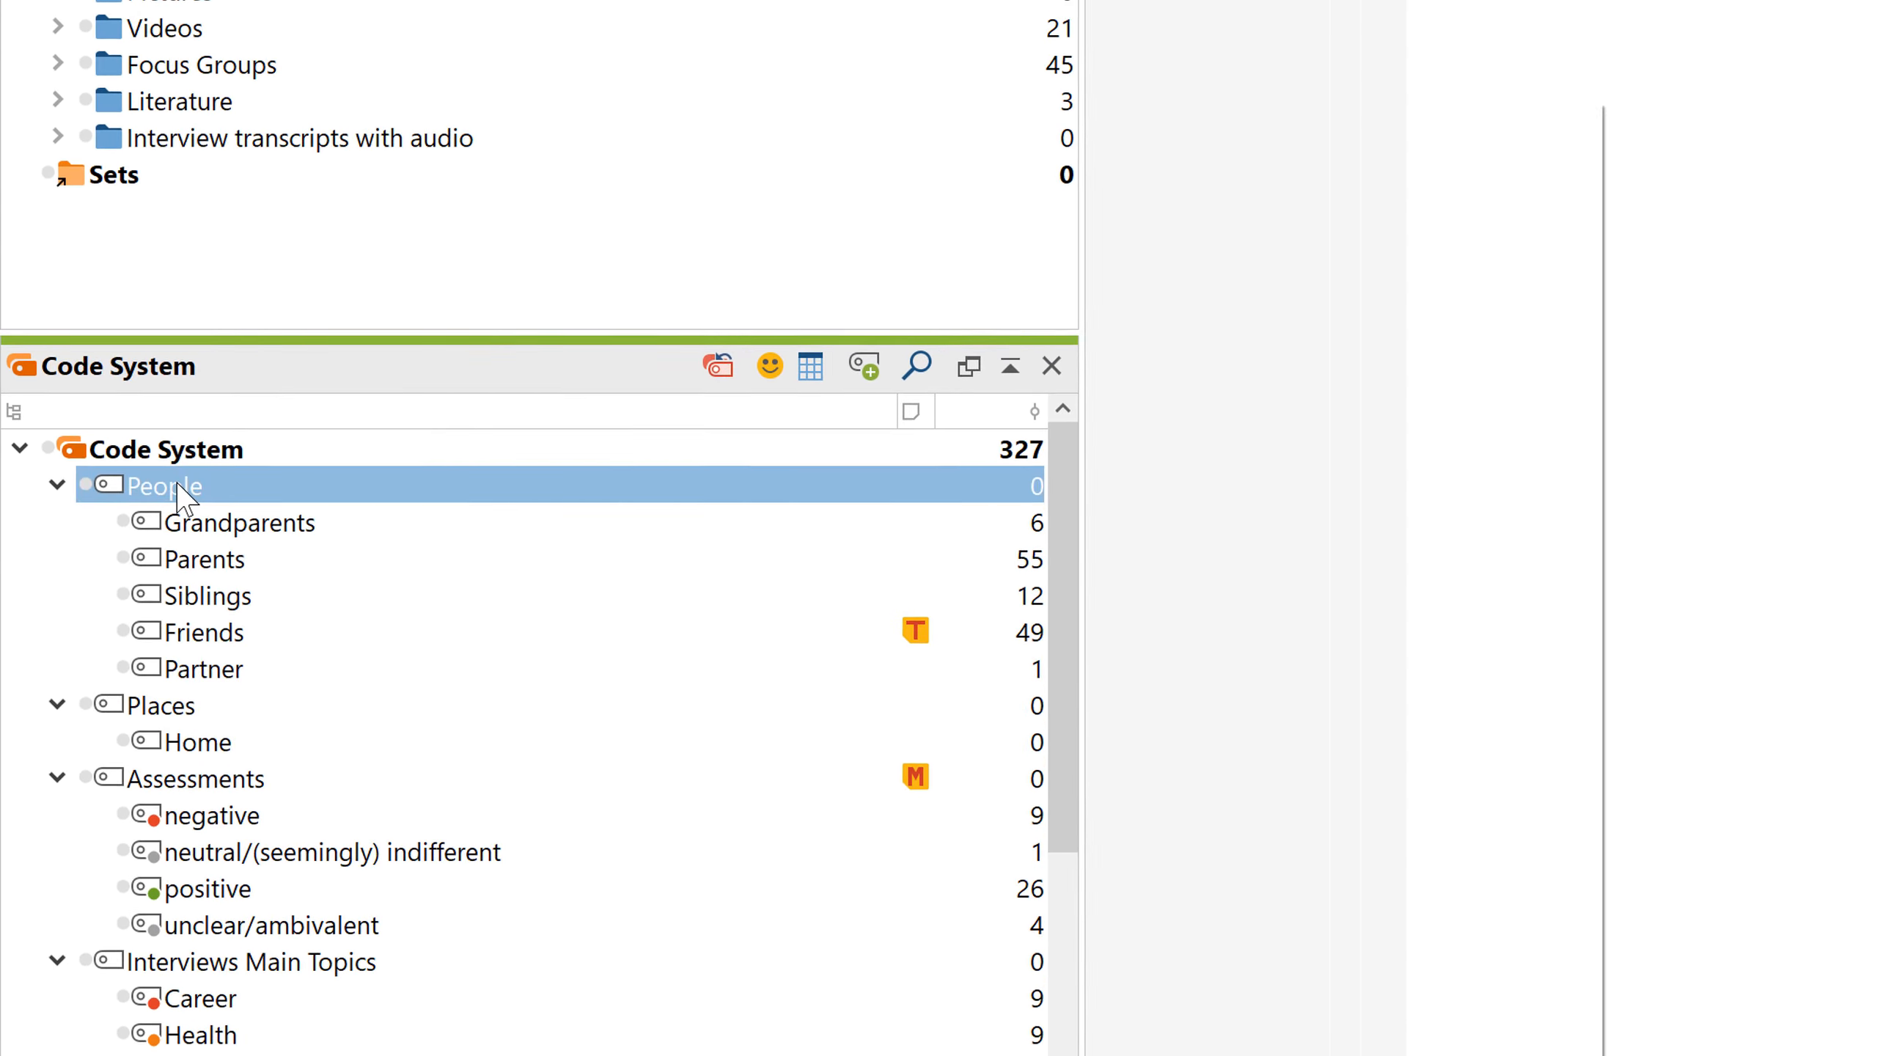
{"action": "right_click", "coordinate": [179, 496]}
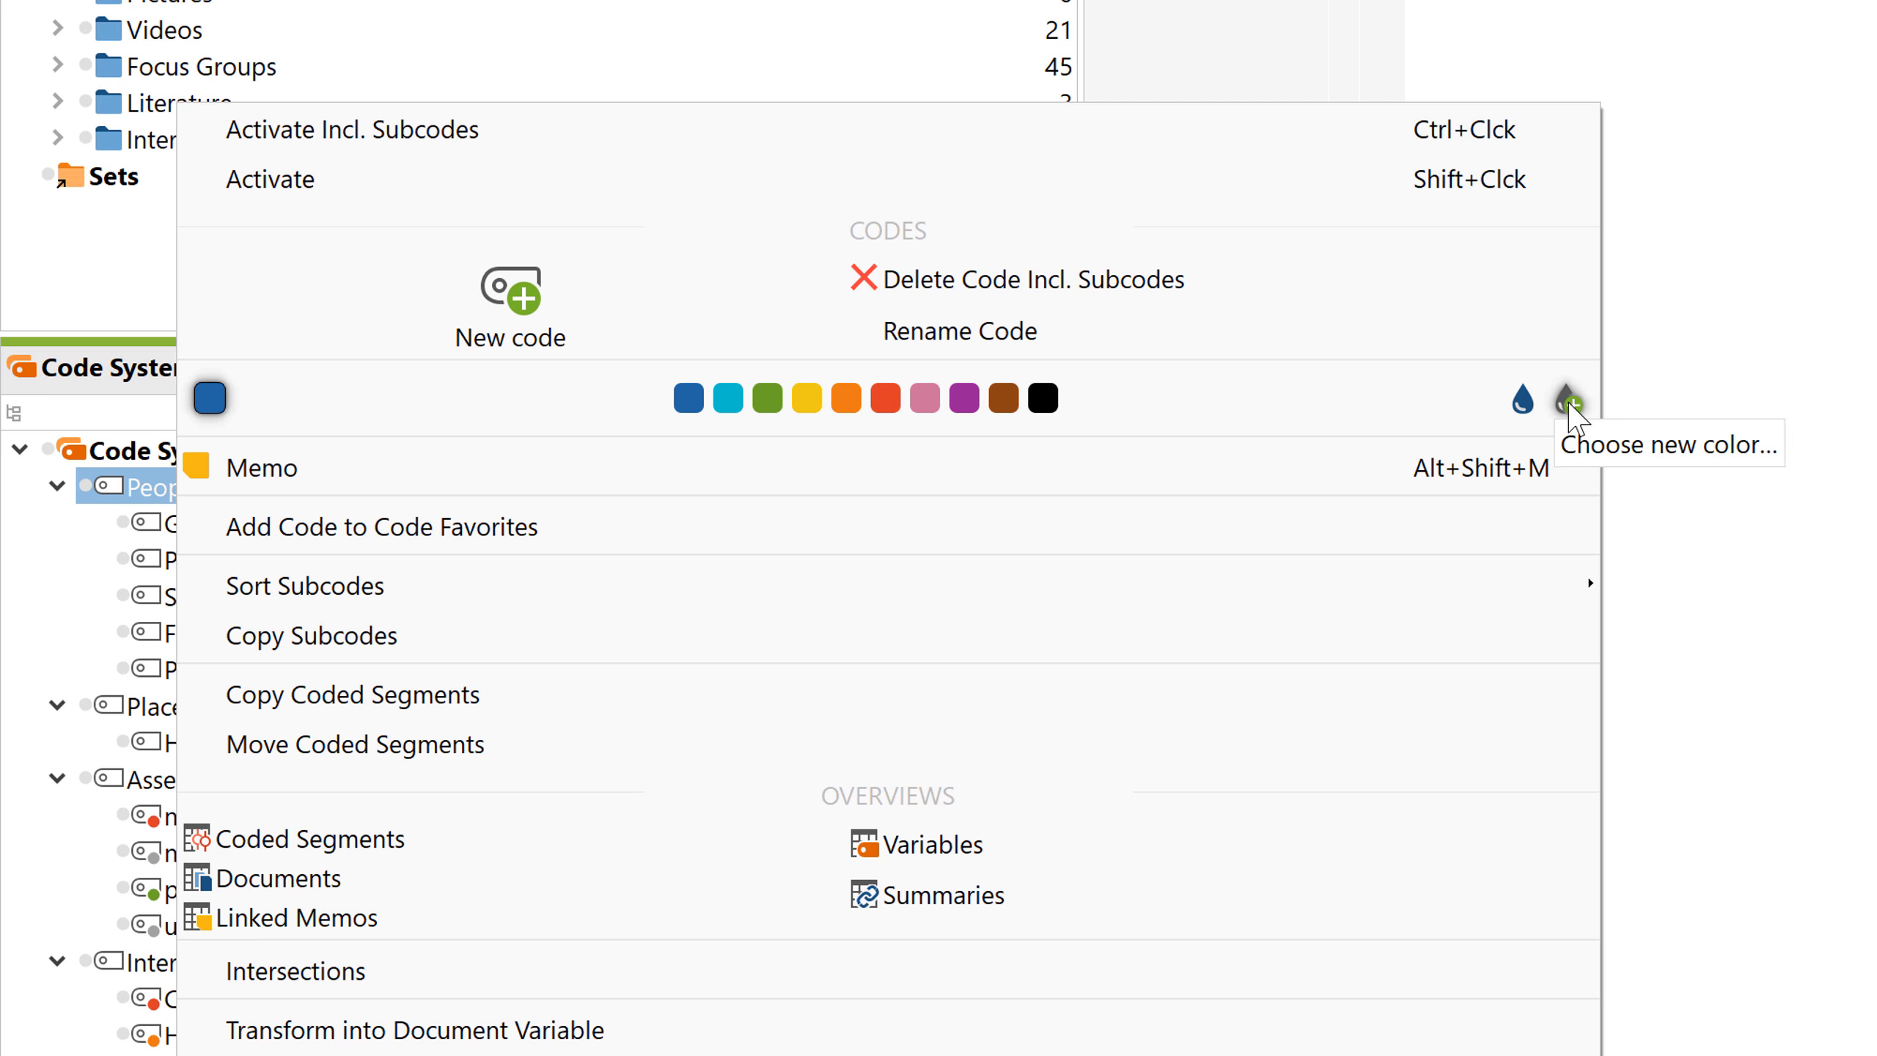
{"action": "left_click", "coordinate": [1569, 405]}
{"action": "left_click", "coordinate": [768, 657]}
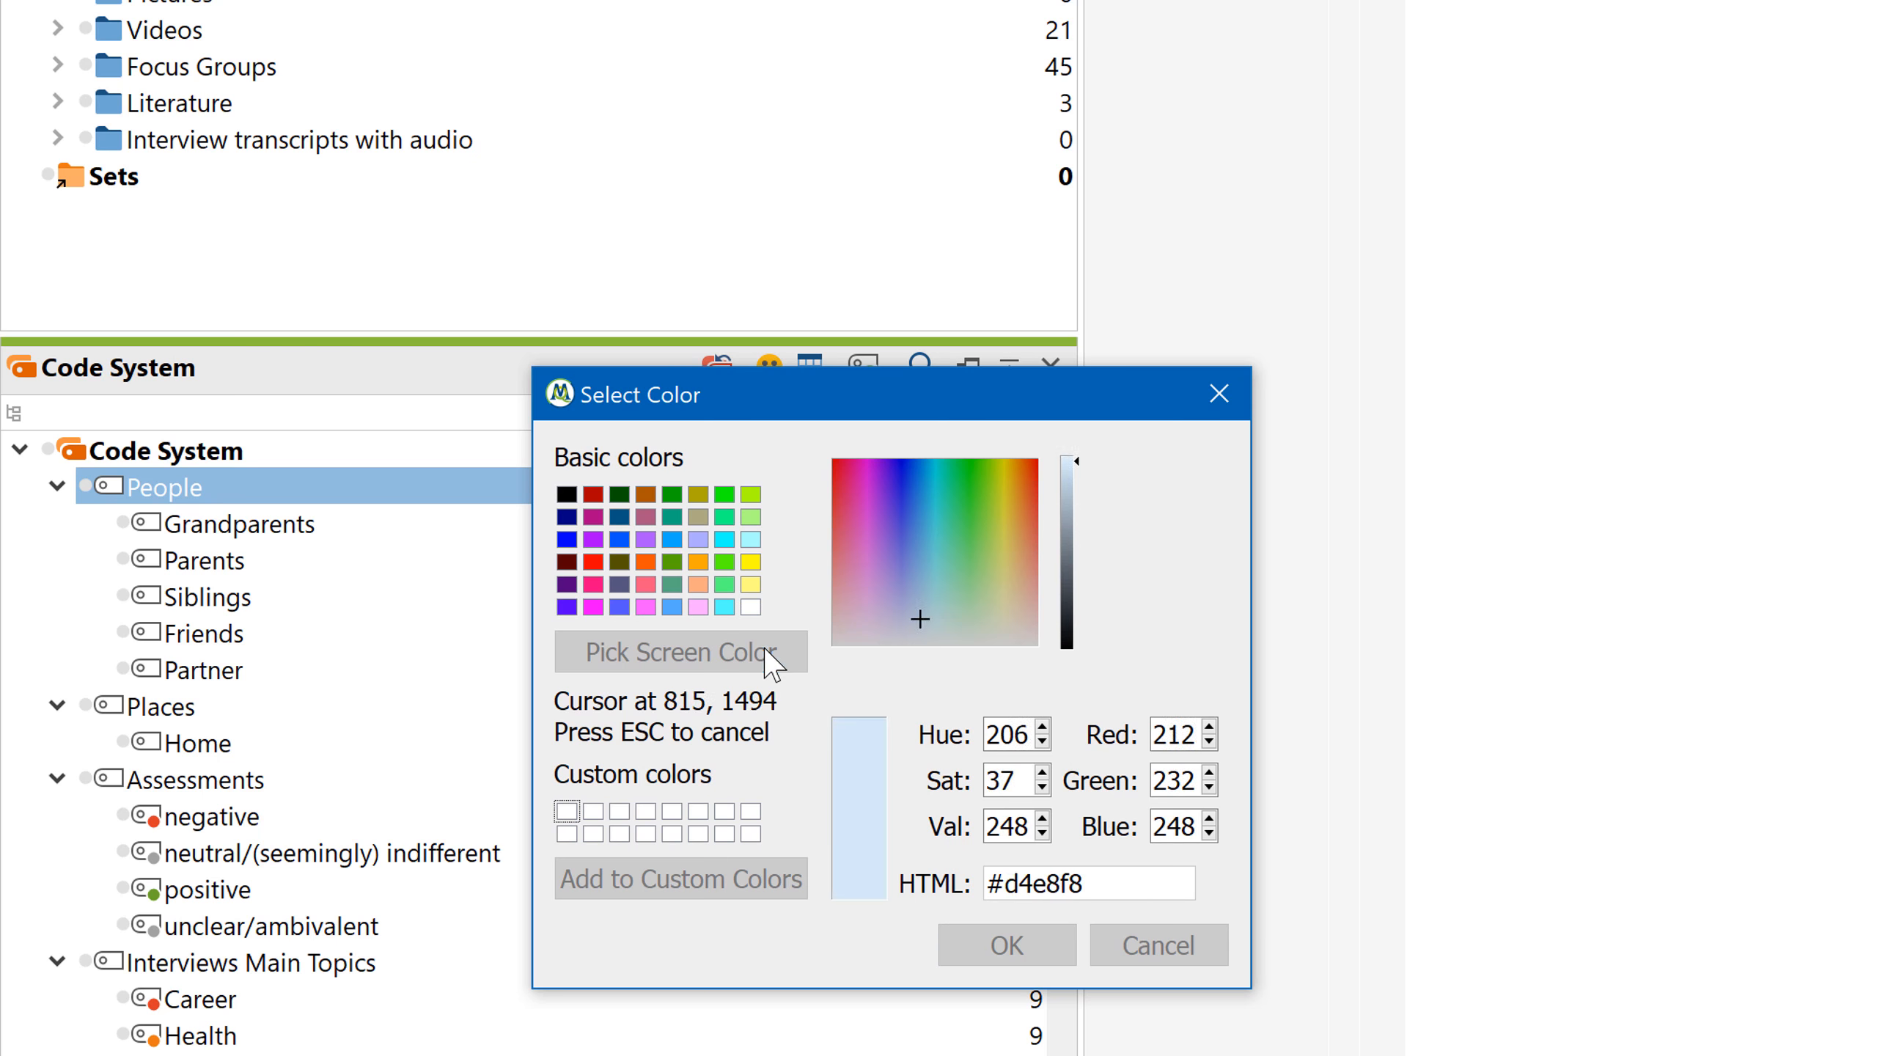
{"action": "left_click", "coordinate": [29, 377]}
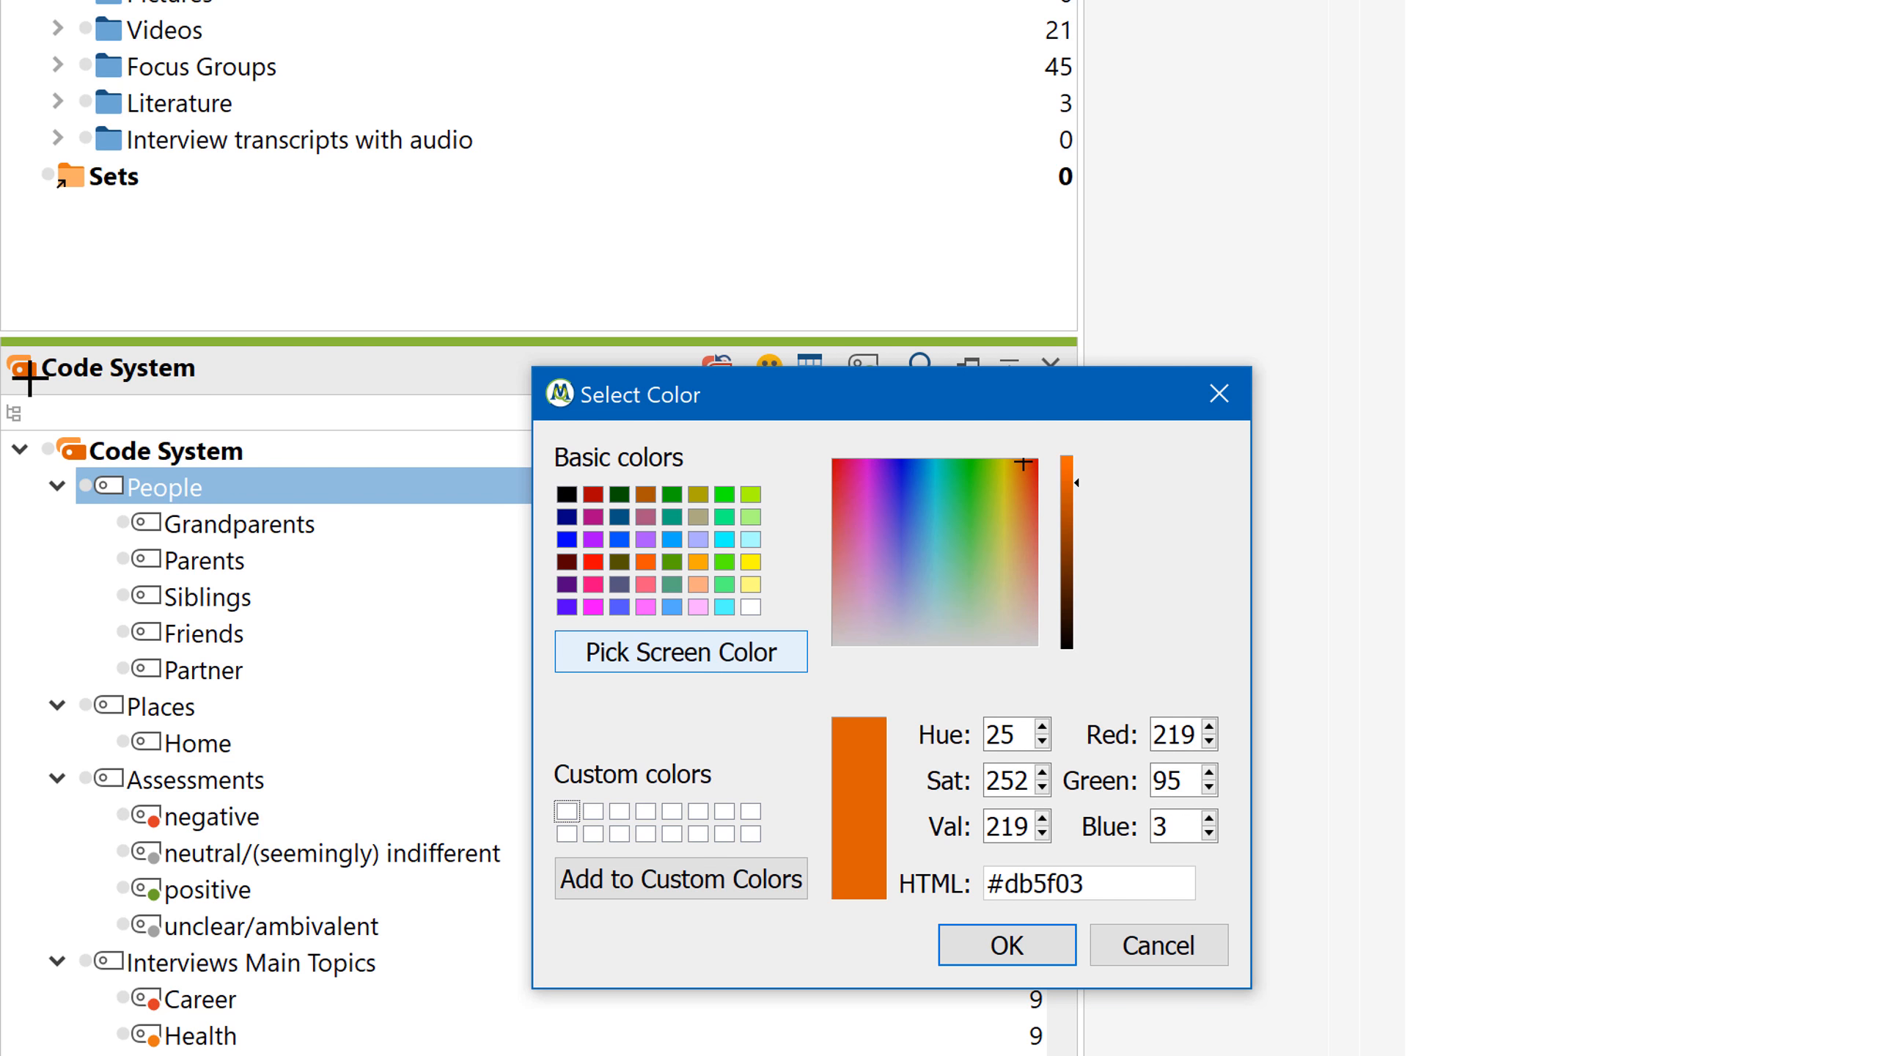
{"action": "left_click", "coordinate": [964, 950]}
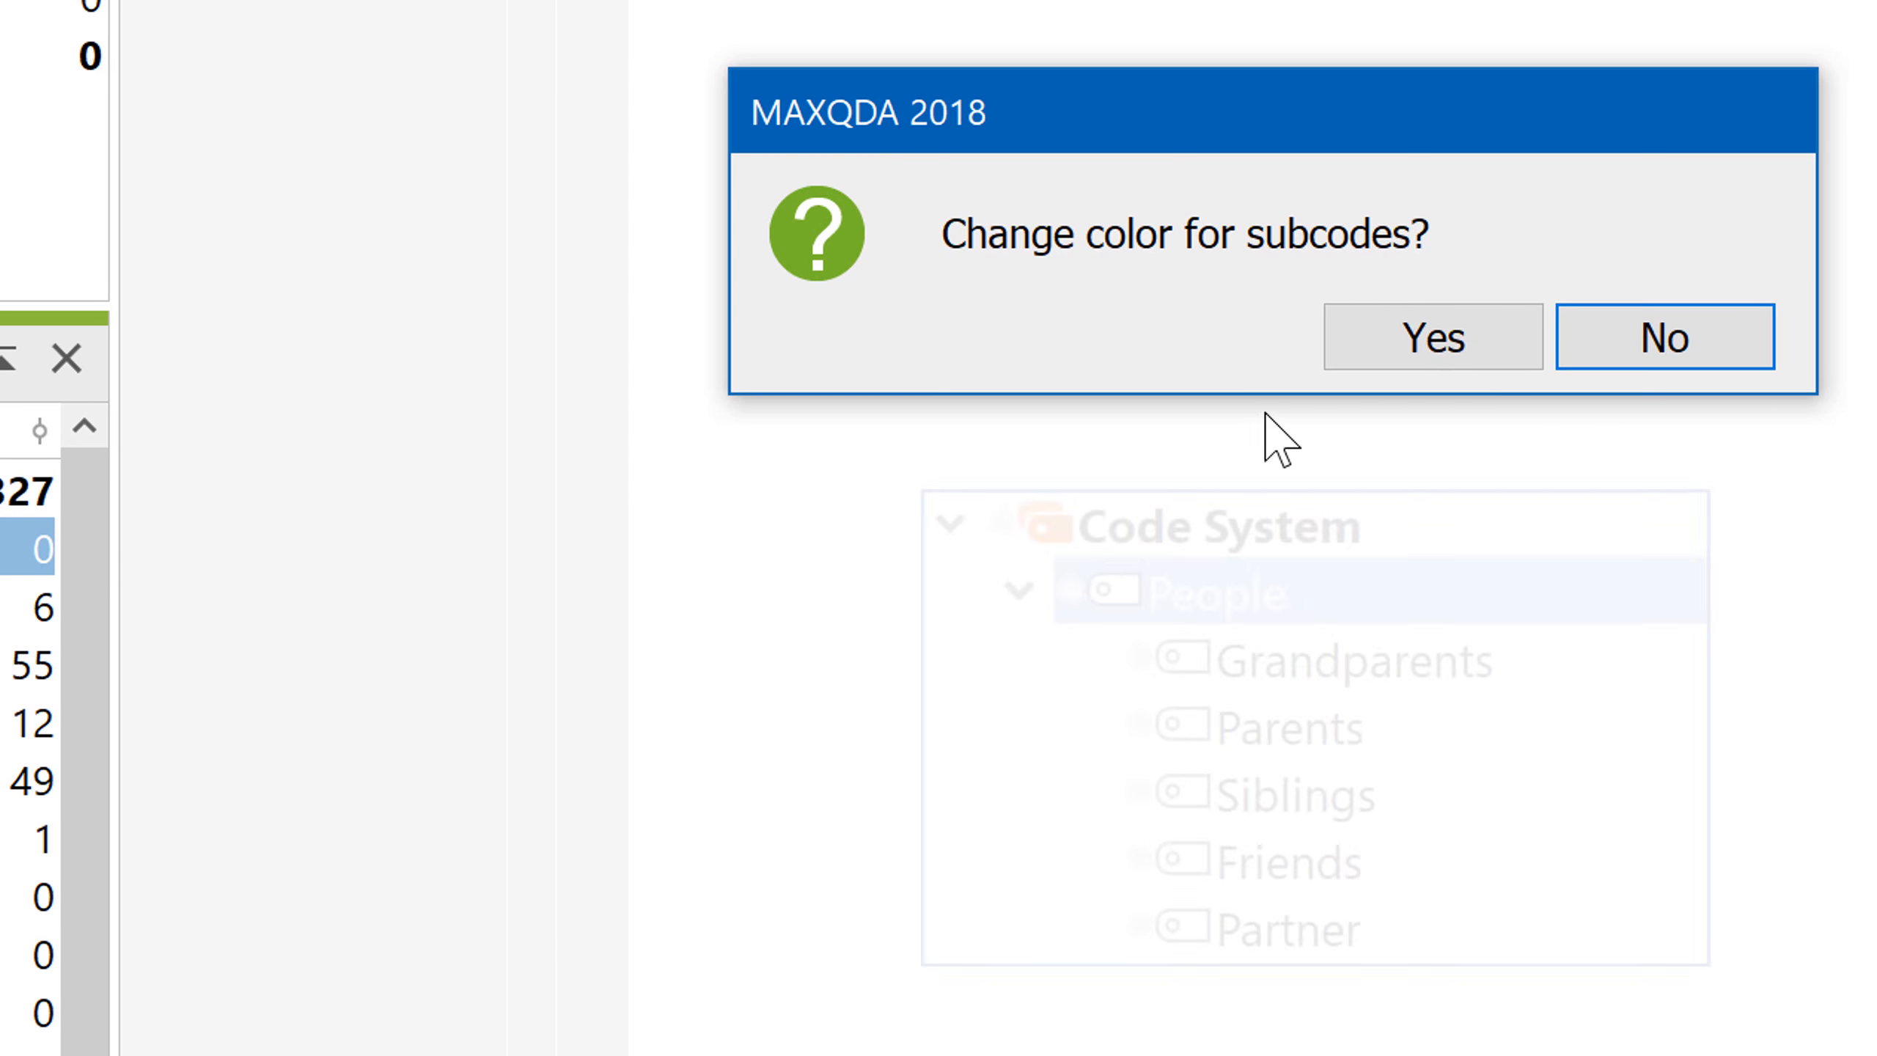
{"action": "left_click", "coordinate": [1448, 359]}
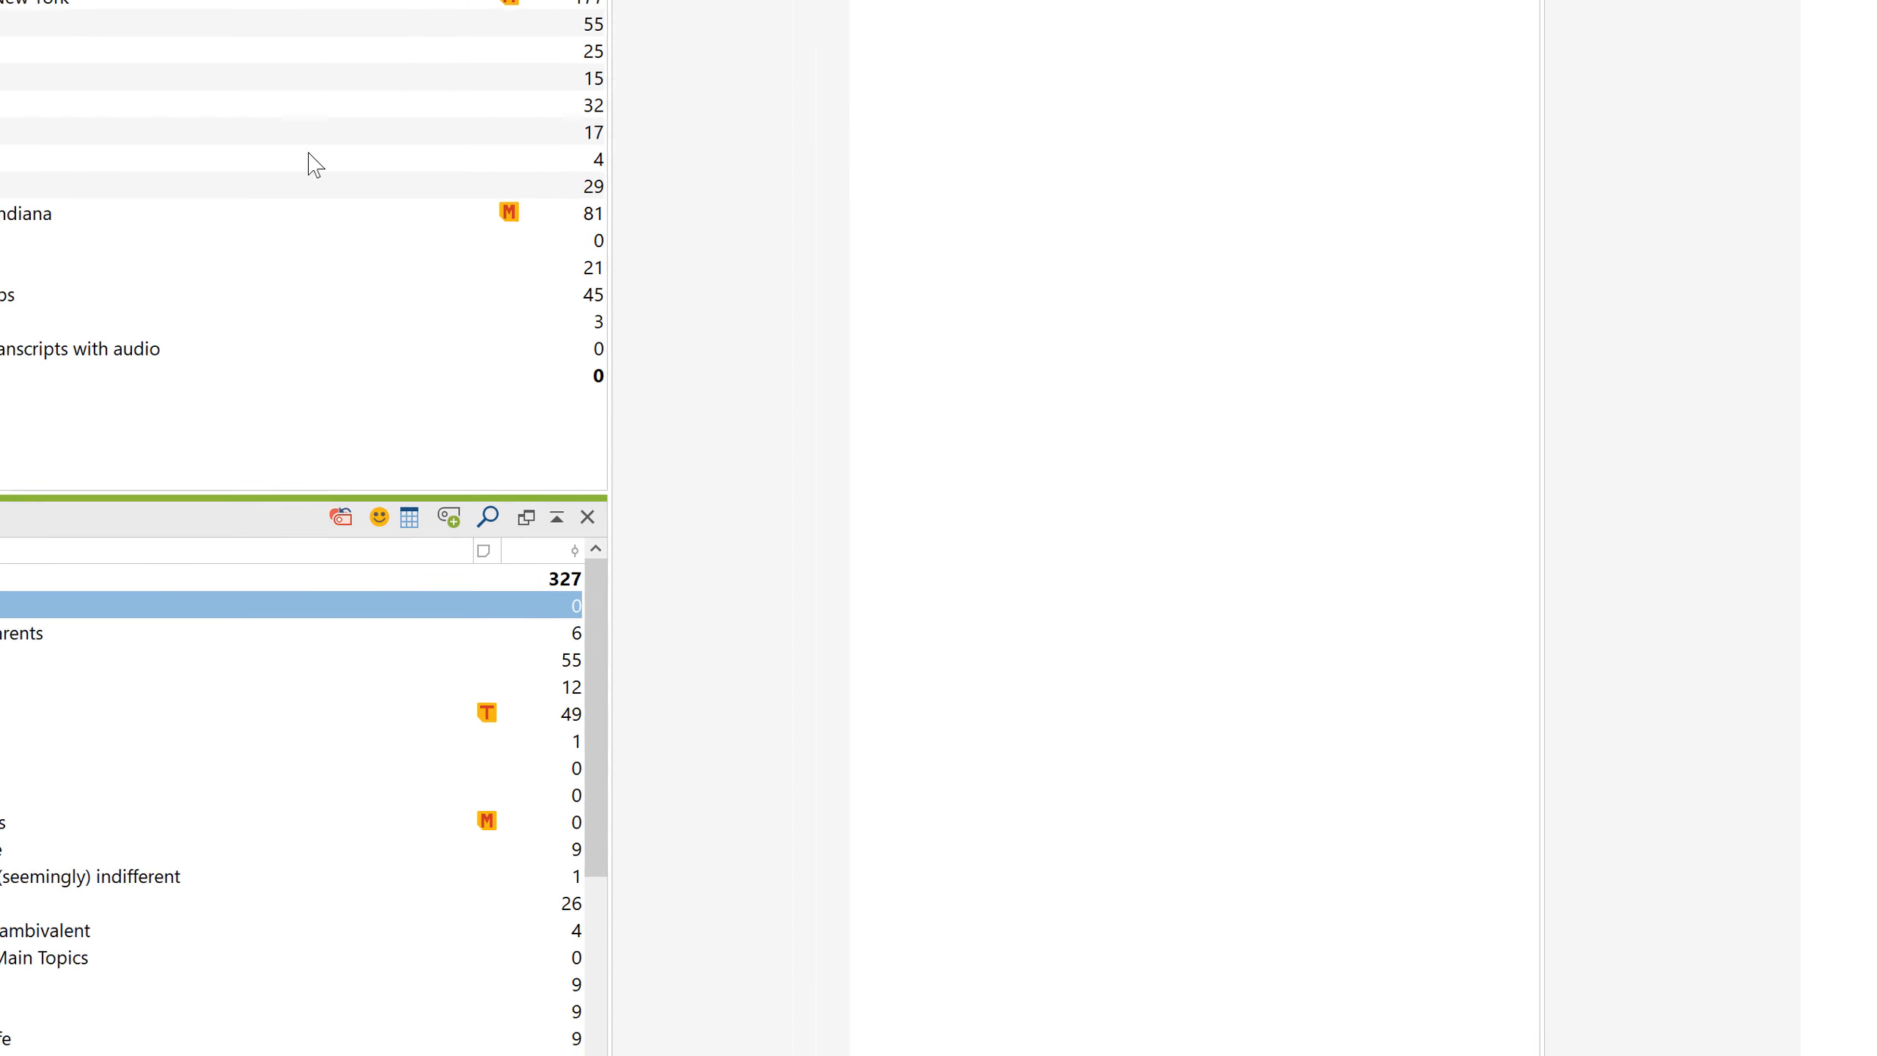
Step: In the first Interviews New York document, emoticode "I think that it is a safe bet" as laugh out loud and "I think it's unfair" as disappointed
{"action": "double_click", "coordinate": [63, 24]}
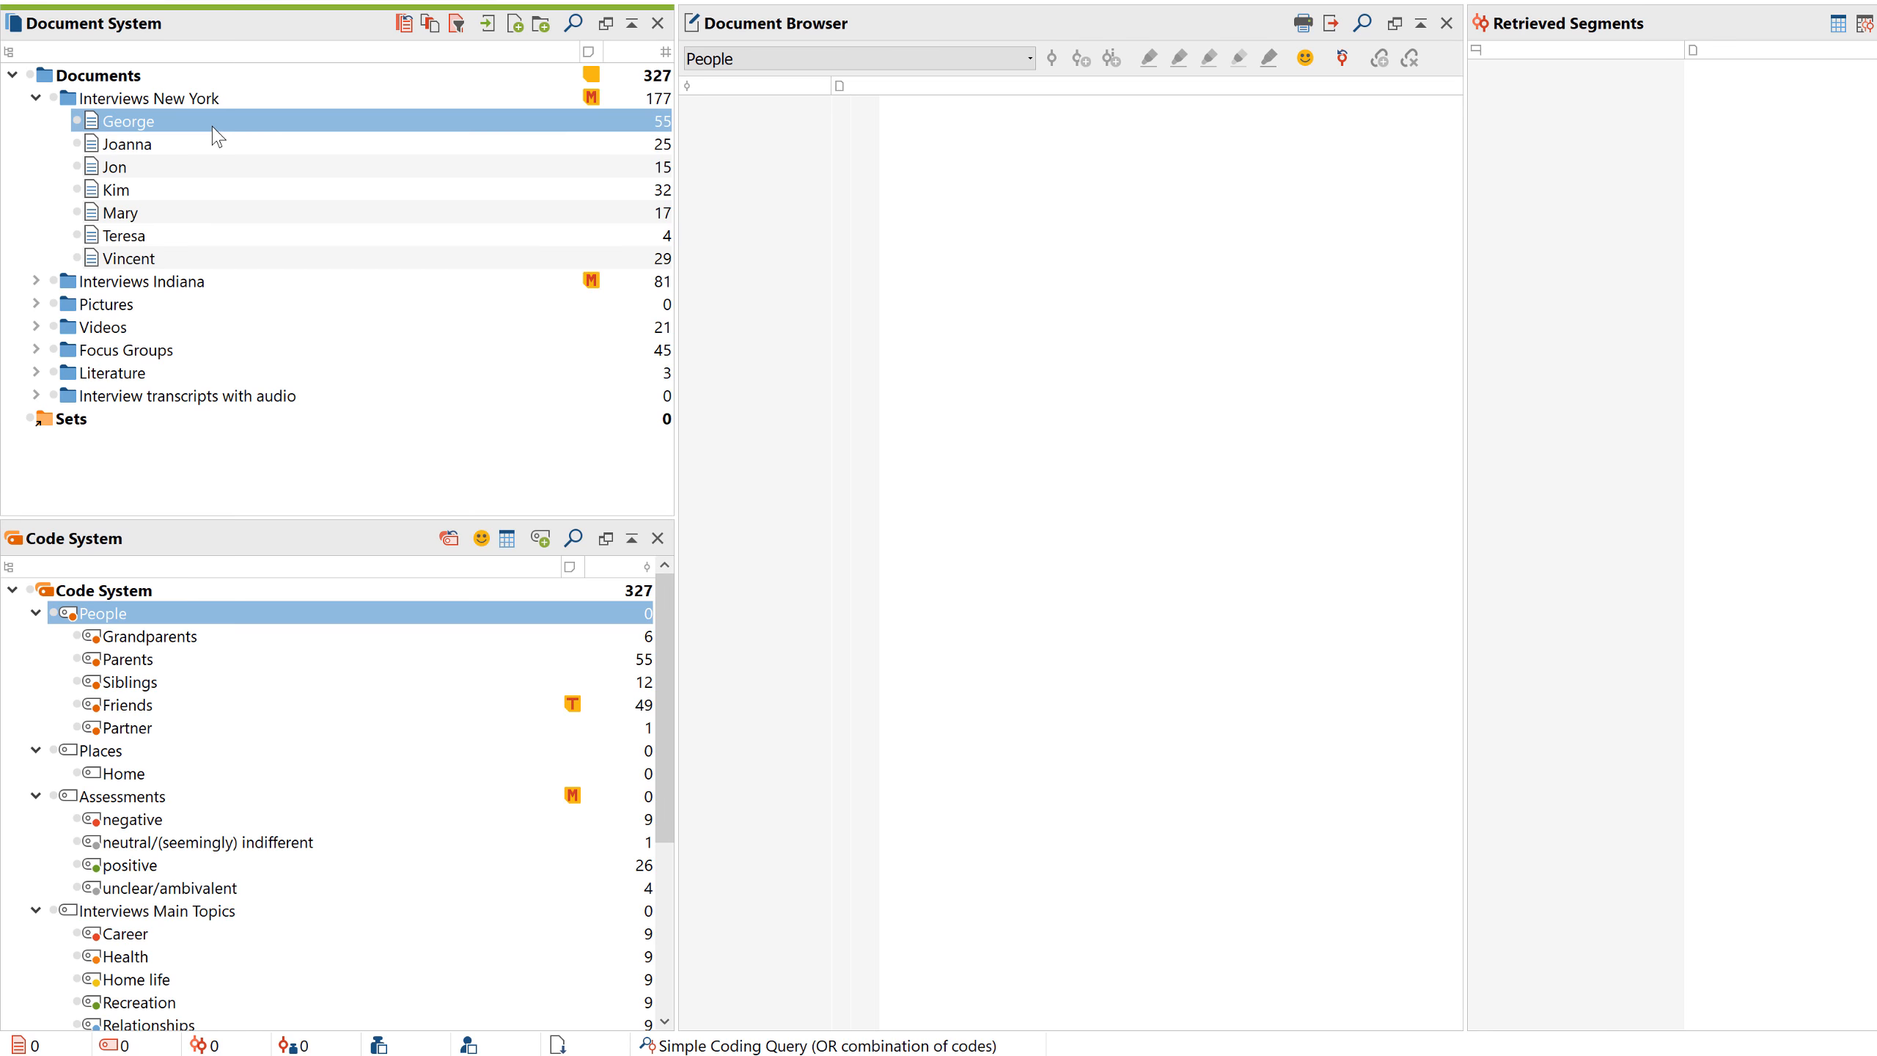
{"action": "left_click", "coordinate": [1305, 59]}
{"action": "left_click_drag", "start_coordinate": [1022, 324], "coordinate": [1225, 324]}
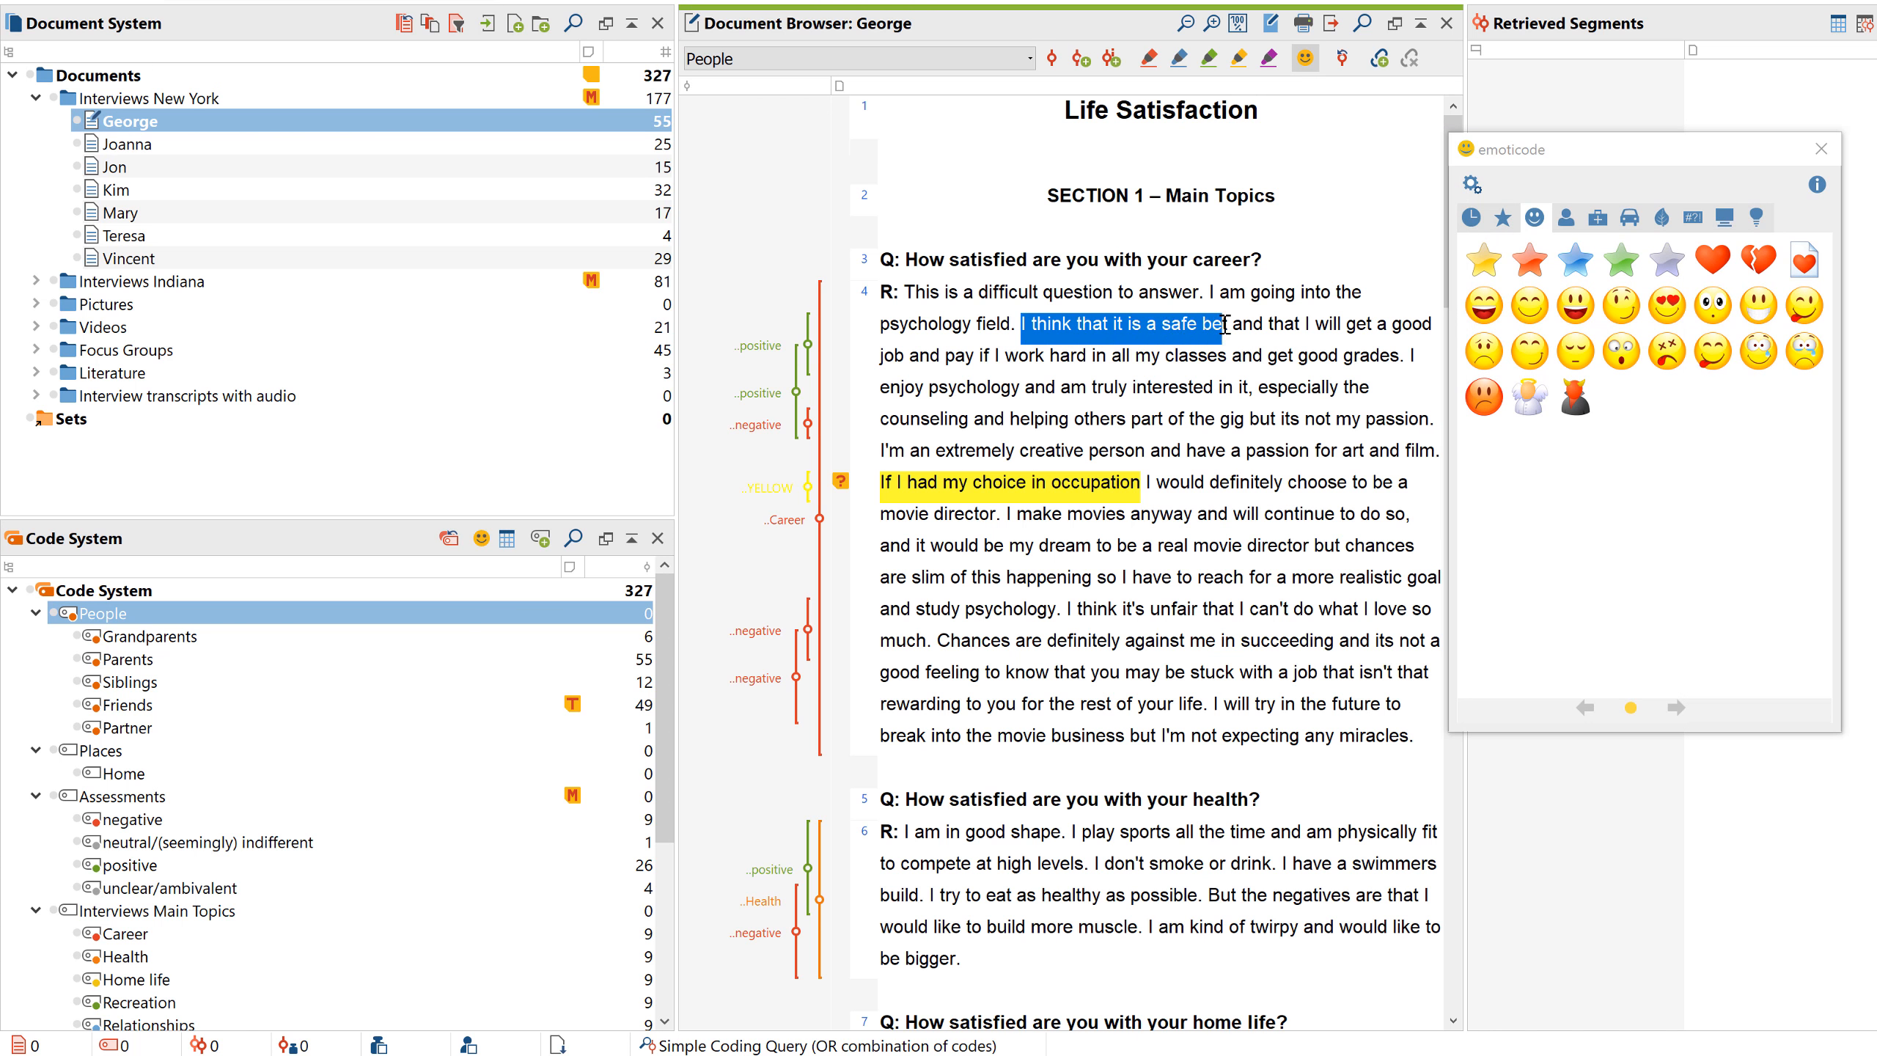
{"action": "left_click", "coordinate": [1475, 311]}
{"action": "left_click_drag", "start_coordinate": [1069, 608], "coordinate": [1198, 600]}
{"action": "left_click", "coordinate": [1484, 350]}
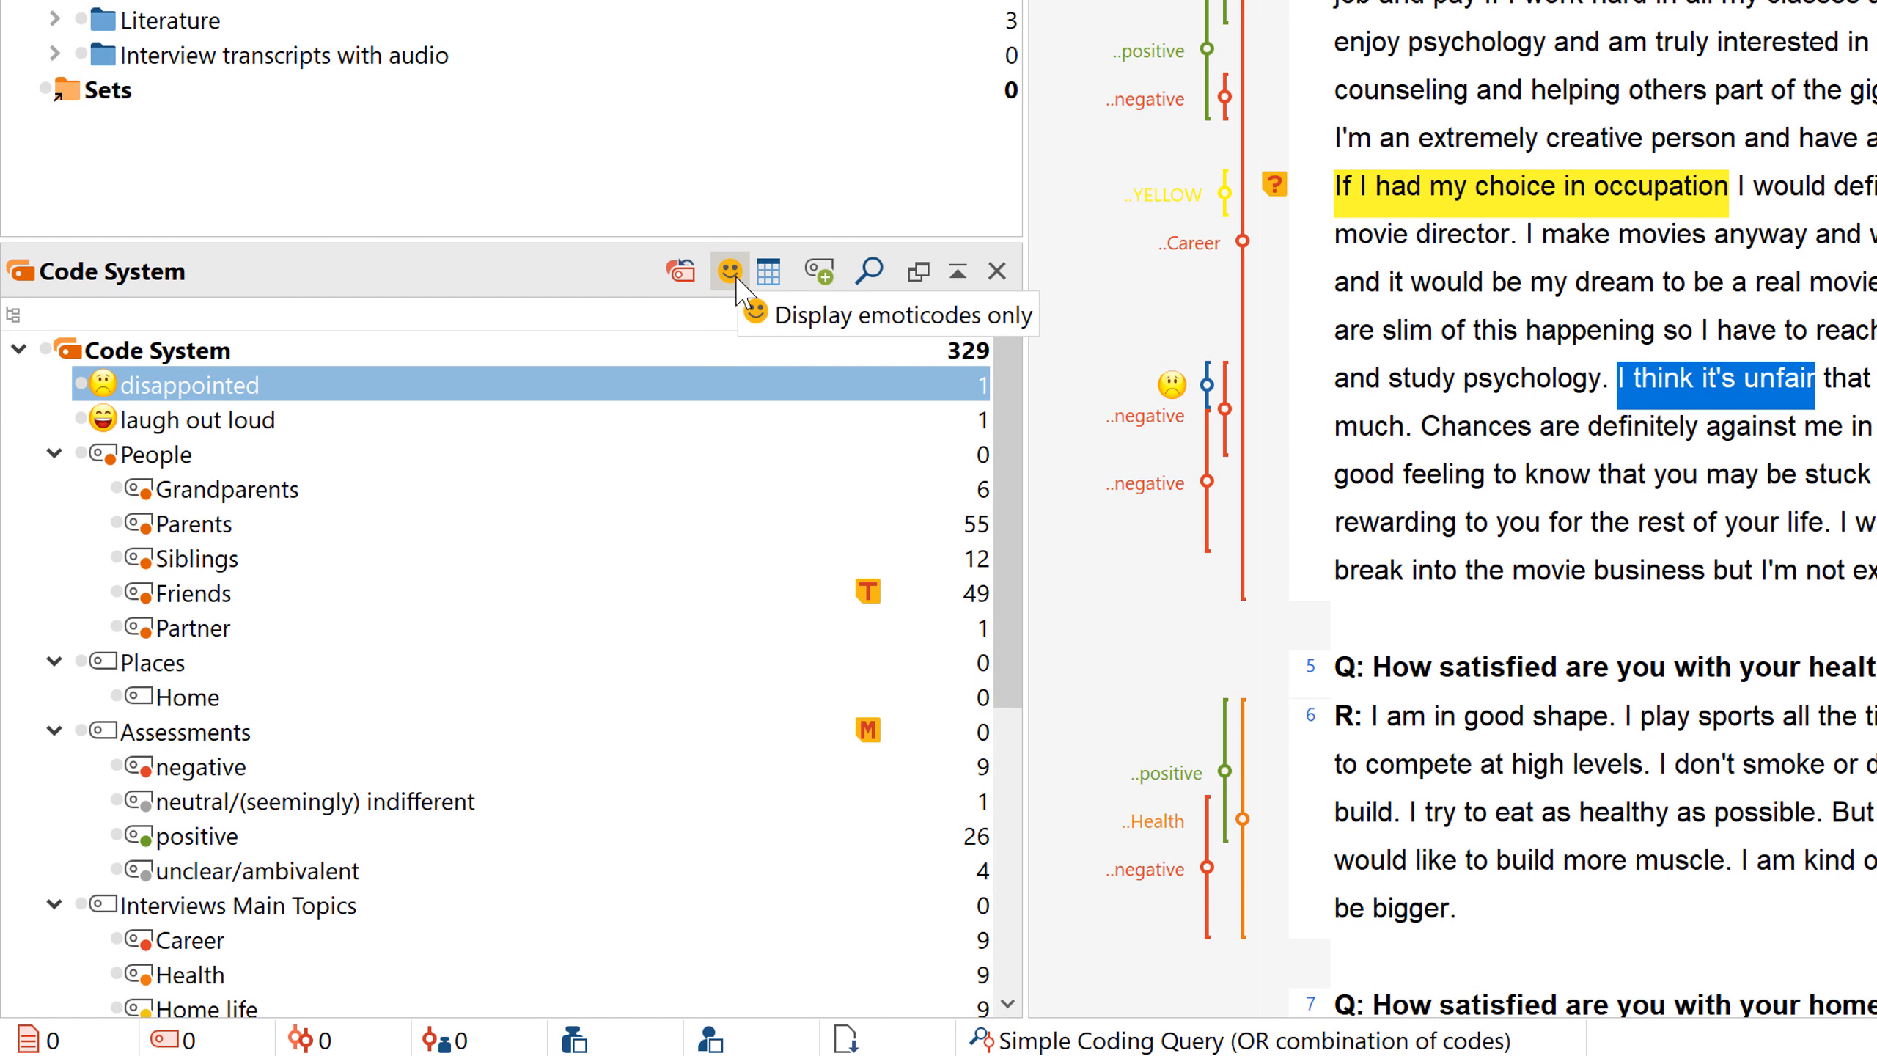
Step: Display only the emoticodes in the code system, and return to the full code list
{"action": "left_click", "coordinate": [730, 271]}
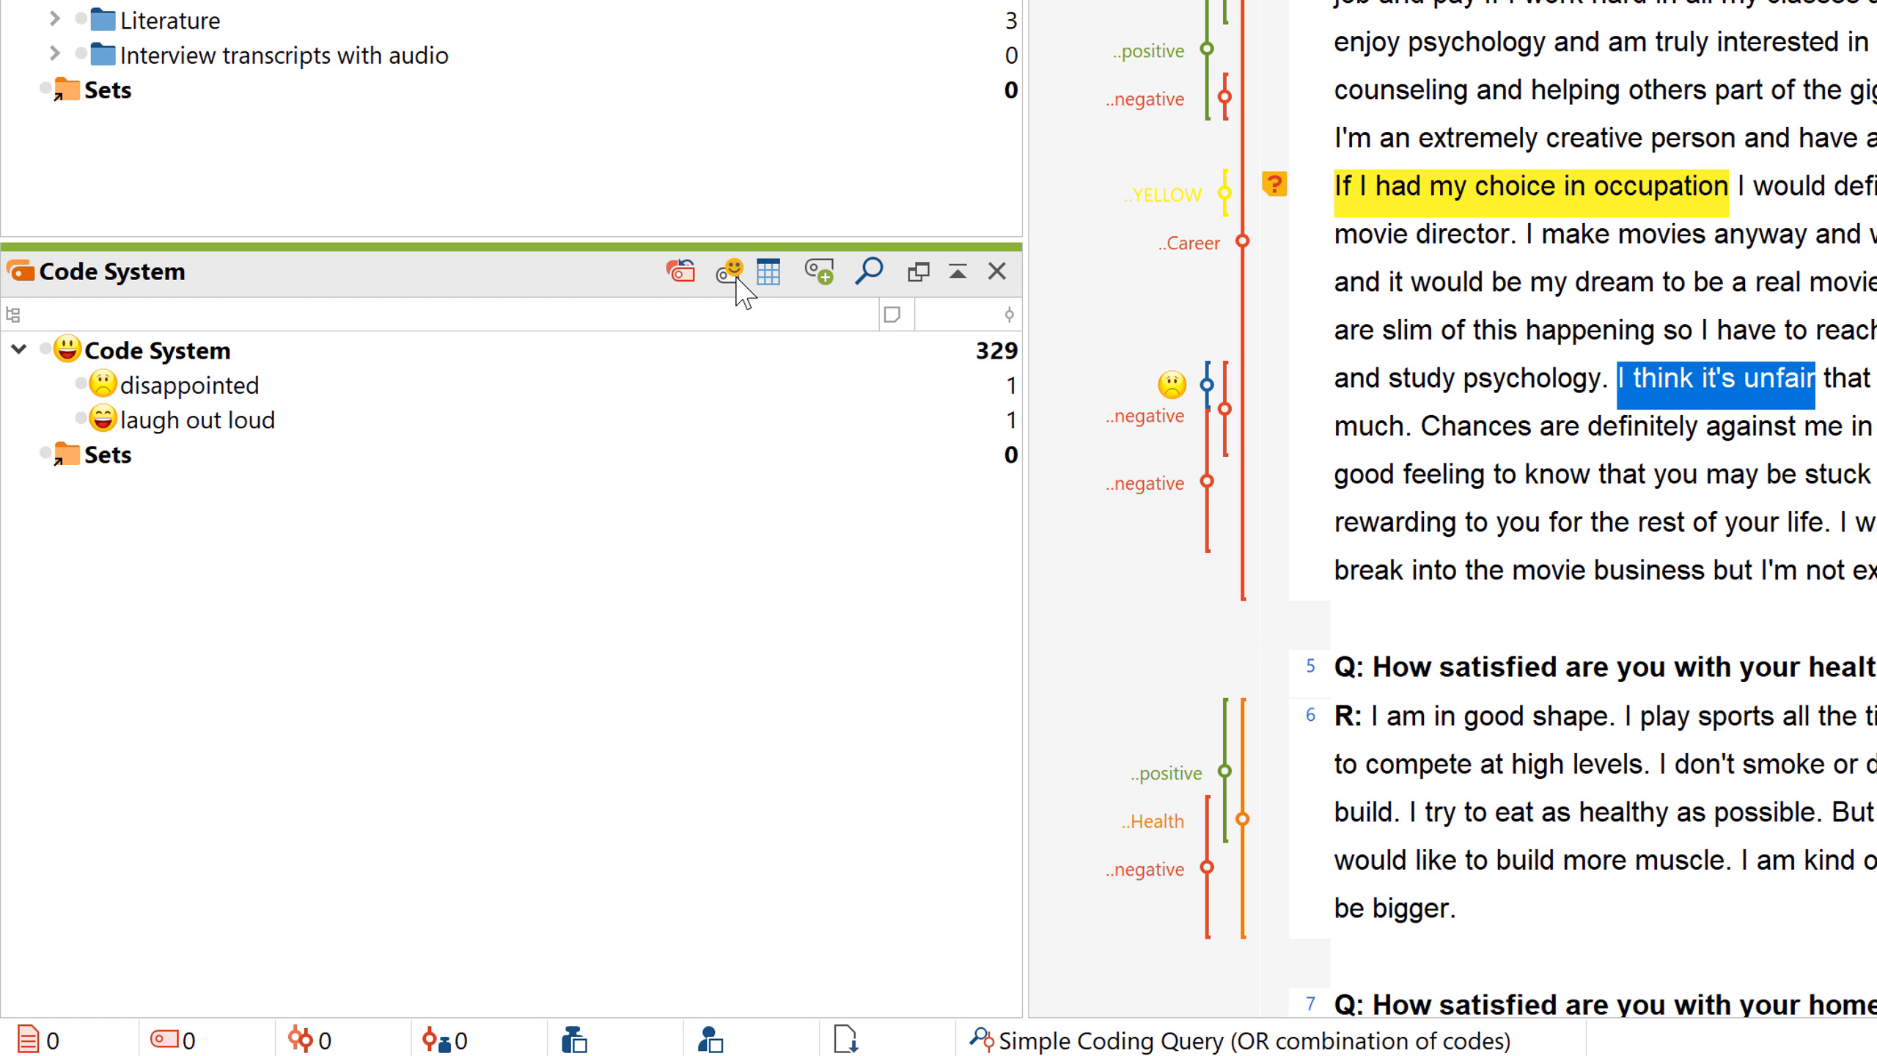
{"action": "left_click", "coordinate": [737, 281]}
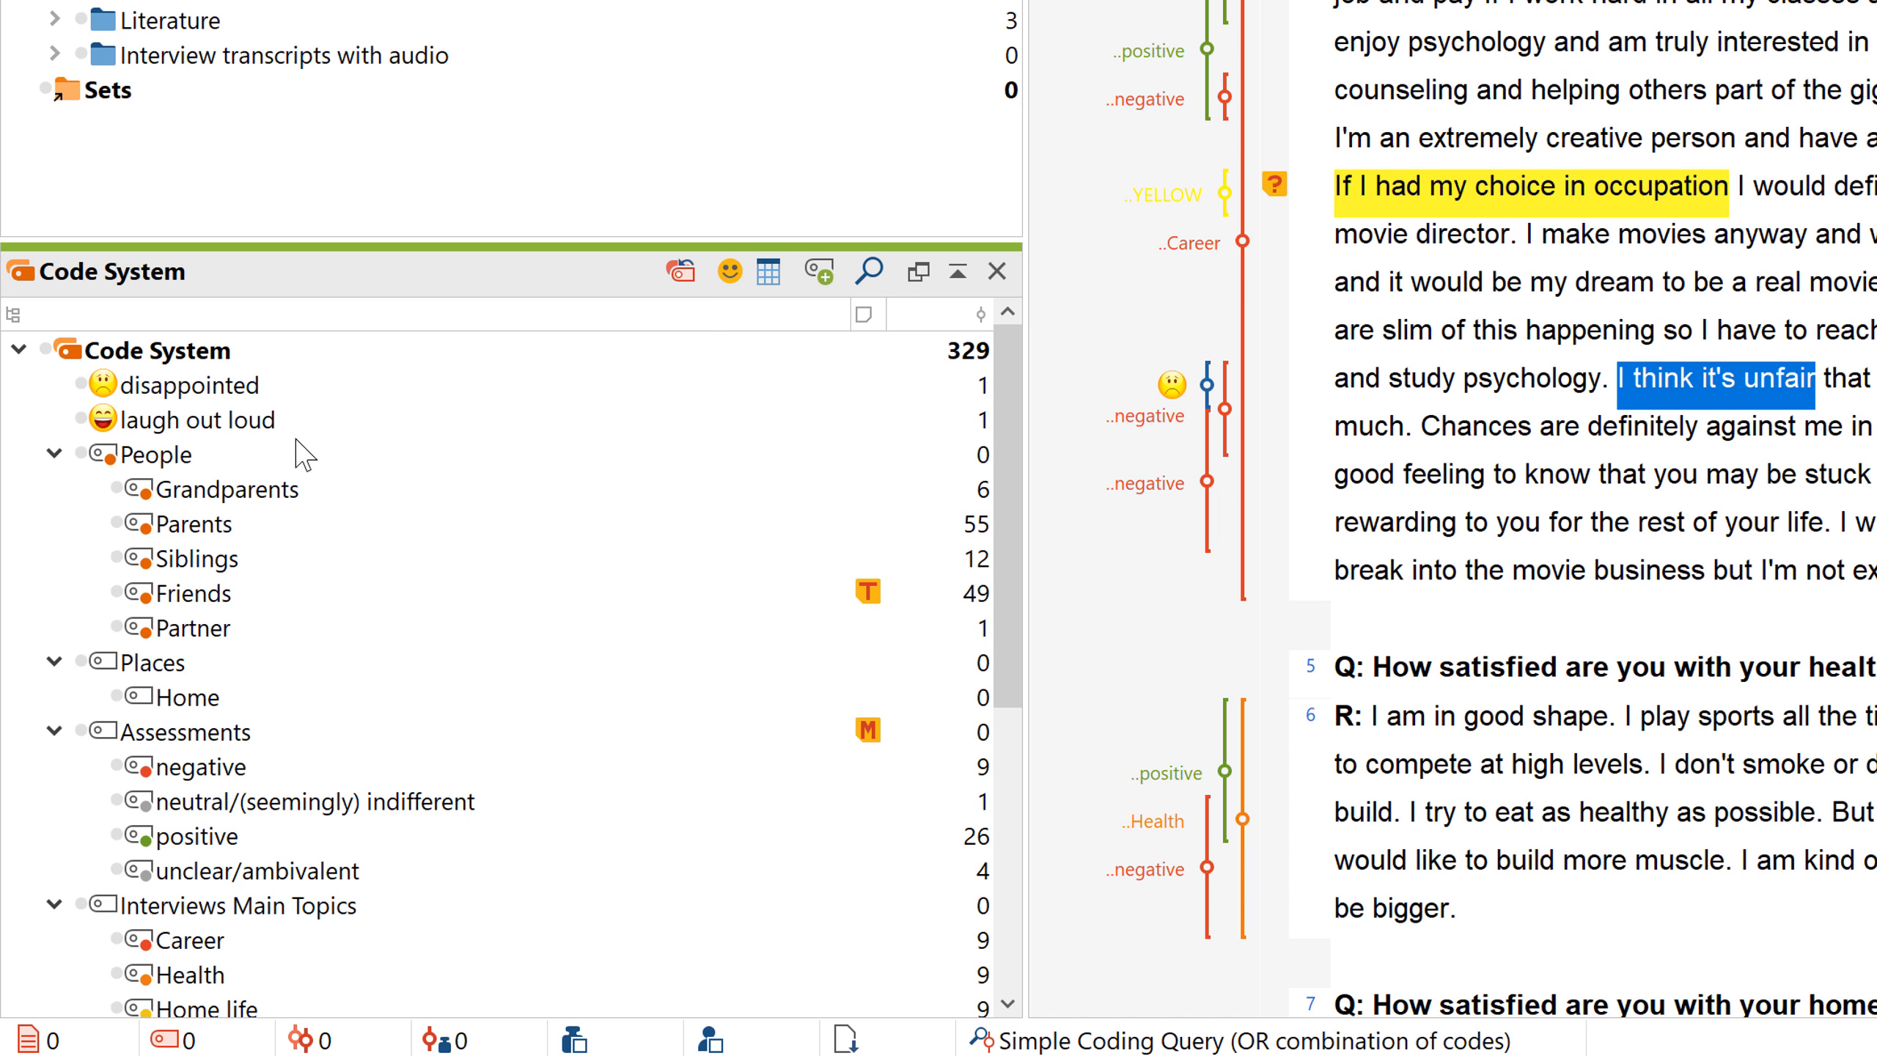
Step: Sort the subcodes of People by name in ascending order
{"action": "right_click", "coordinate": [231, 464]}
{"action": "mouse_move", "coordinate": [449, 492]}
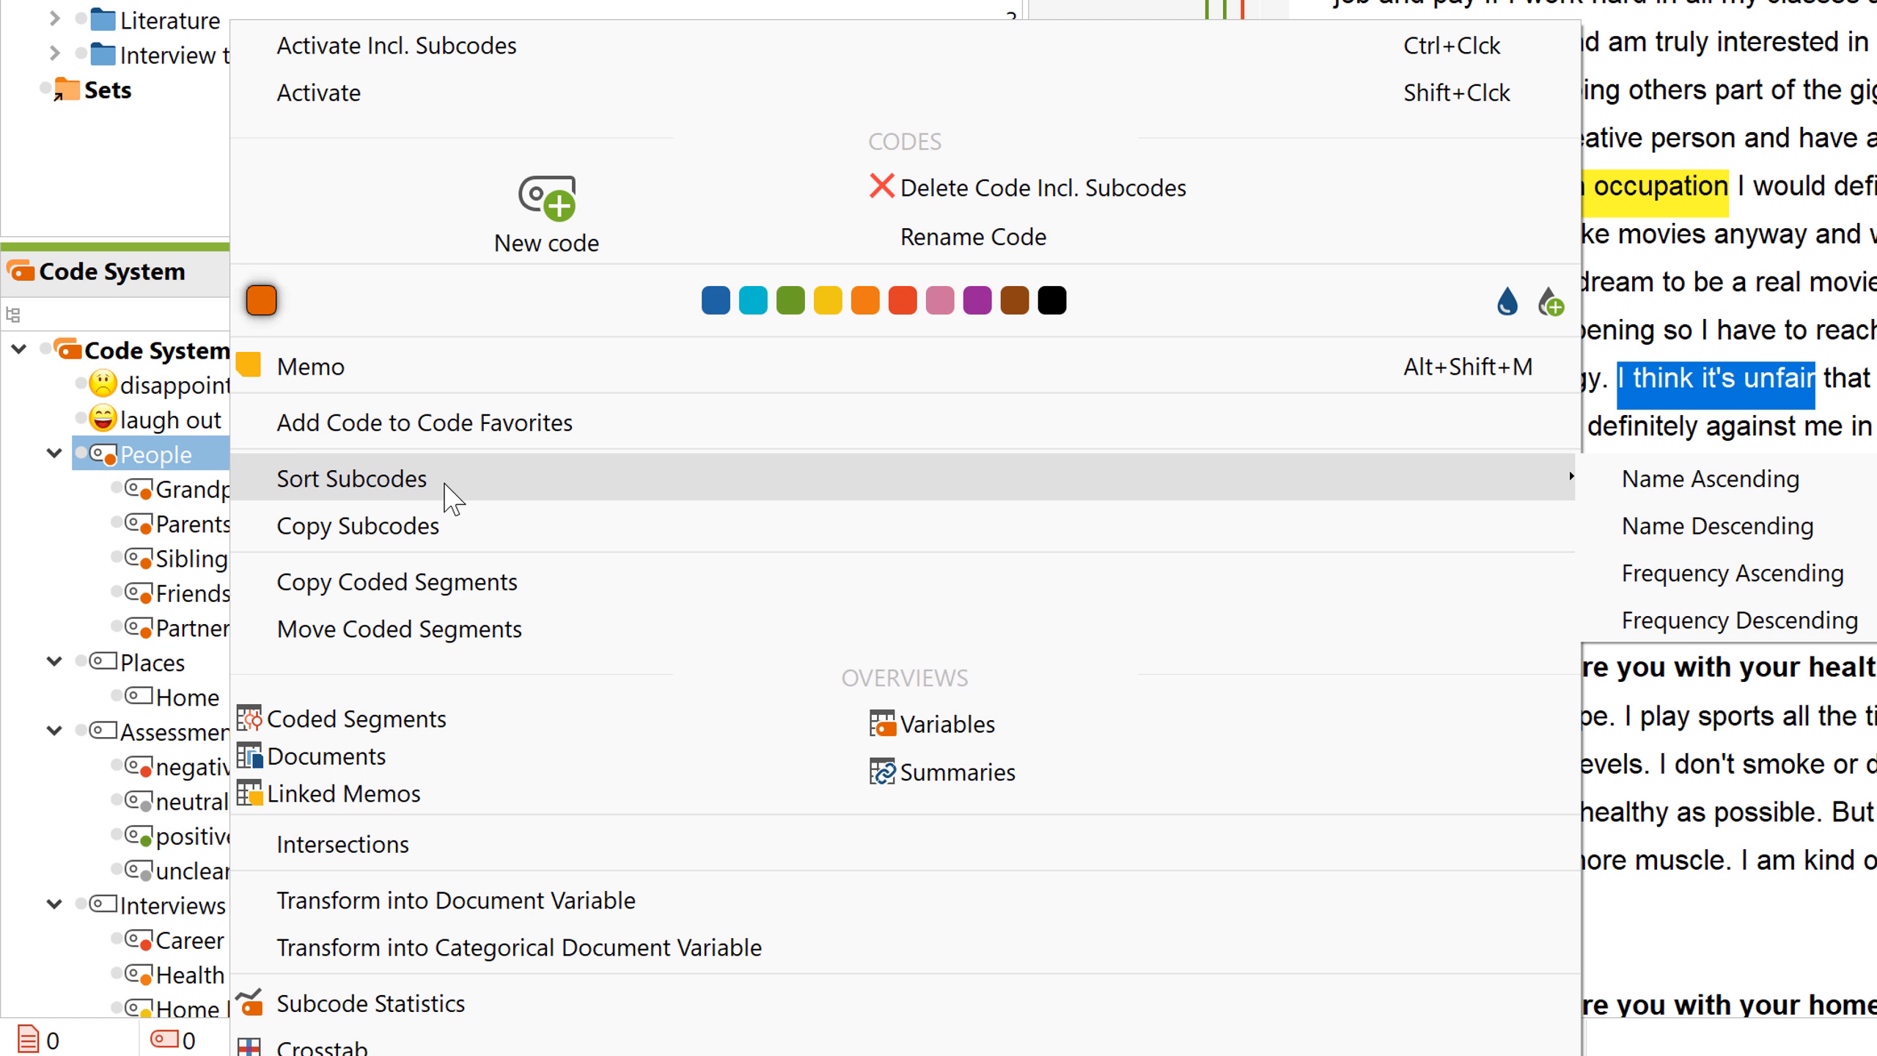
{"action": "left_click", "coordinate": [1625, 485]}
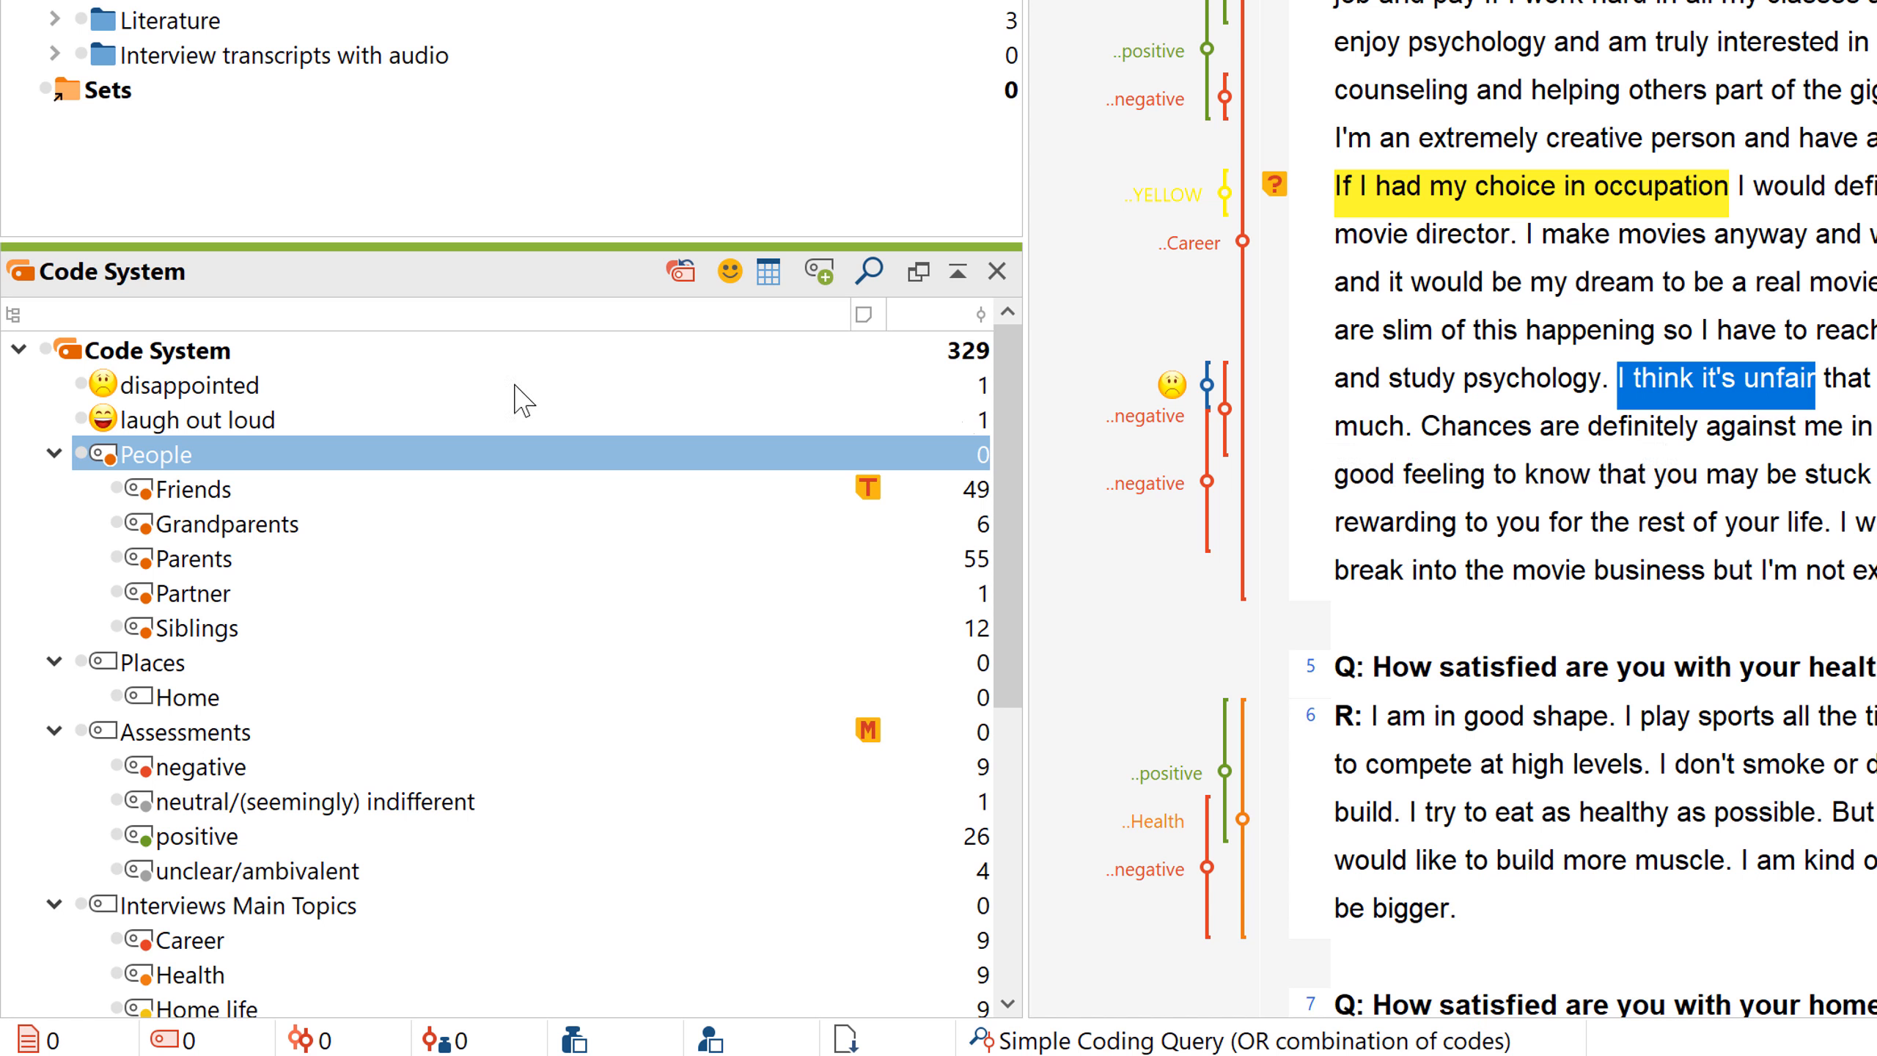
Step: Sort all codes of the whole code system by name in ascending order
{"action": "right_click", "coordinate": [315, 363]}
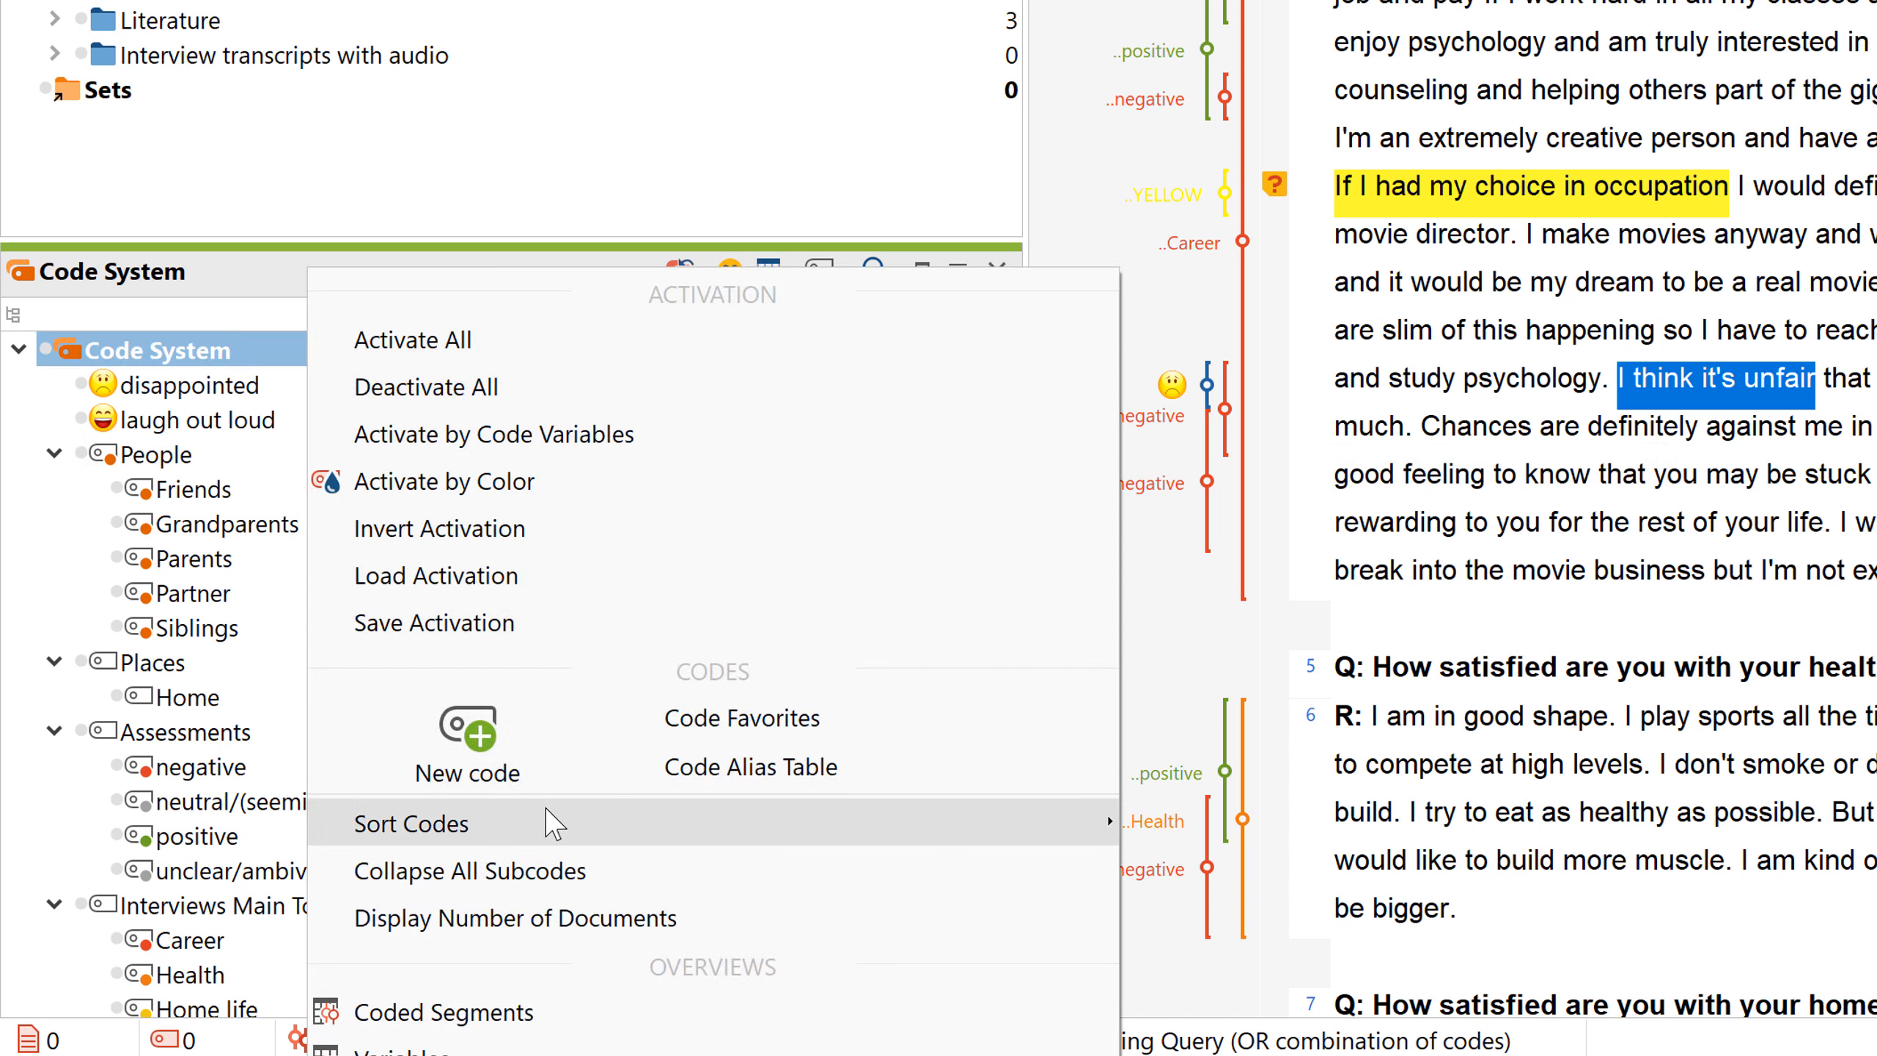
{"action": "mouse_move", "coordinate": [554, 822]}
{"action": "left_click", "coordinate": [1164, 822]}
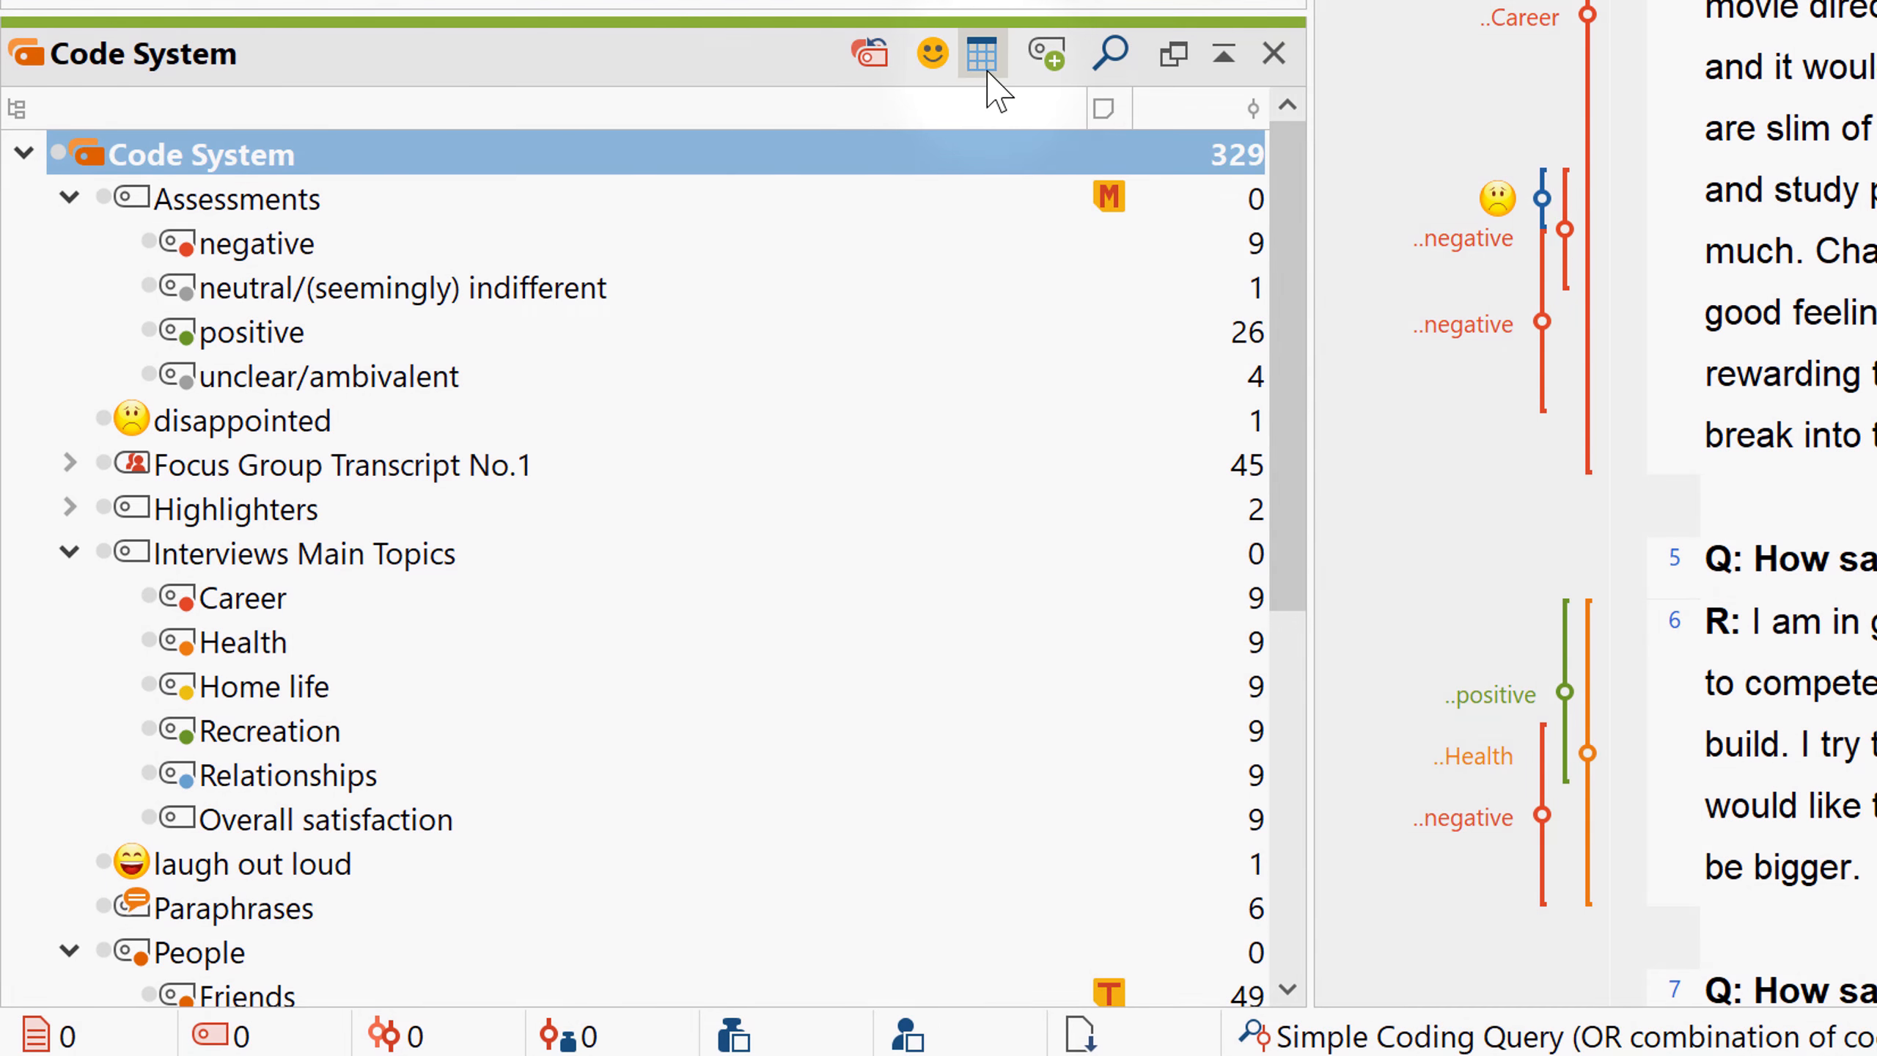
Step: Show the code system as a table and sort it by coded segments in descending order
{"action": "left_click", "coordinate": [988, 72]}
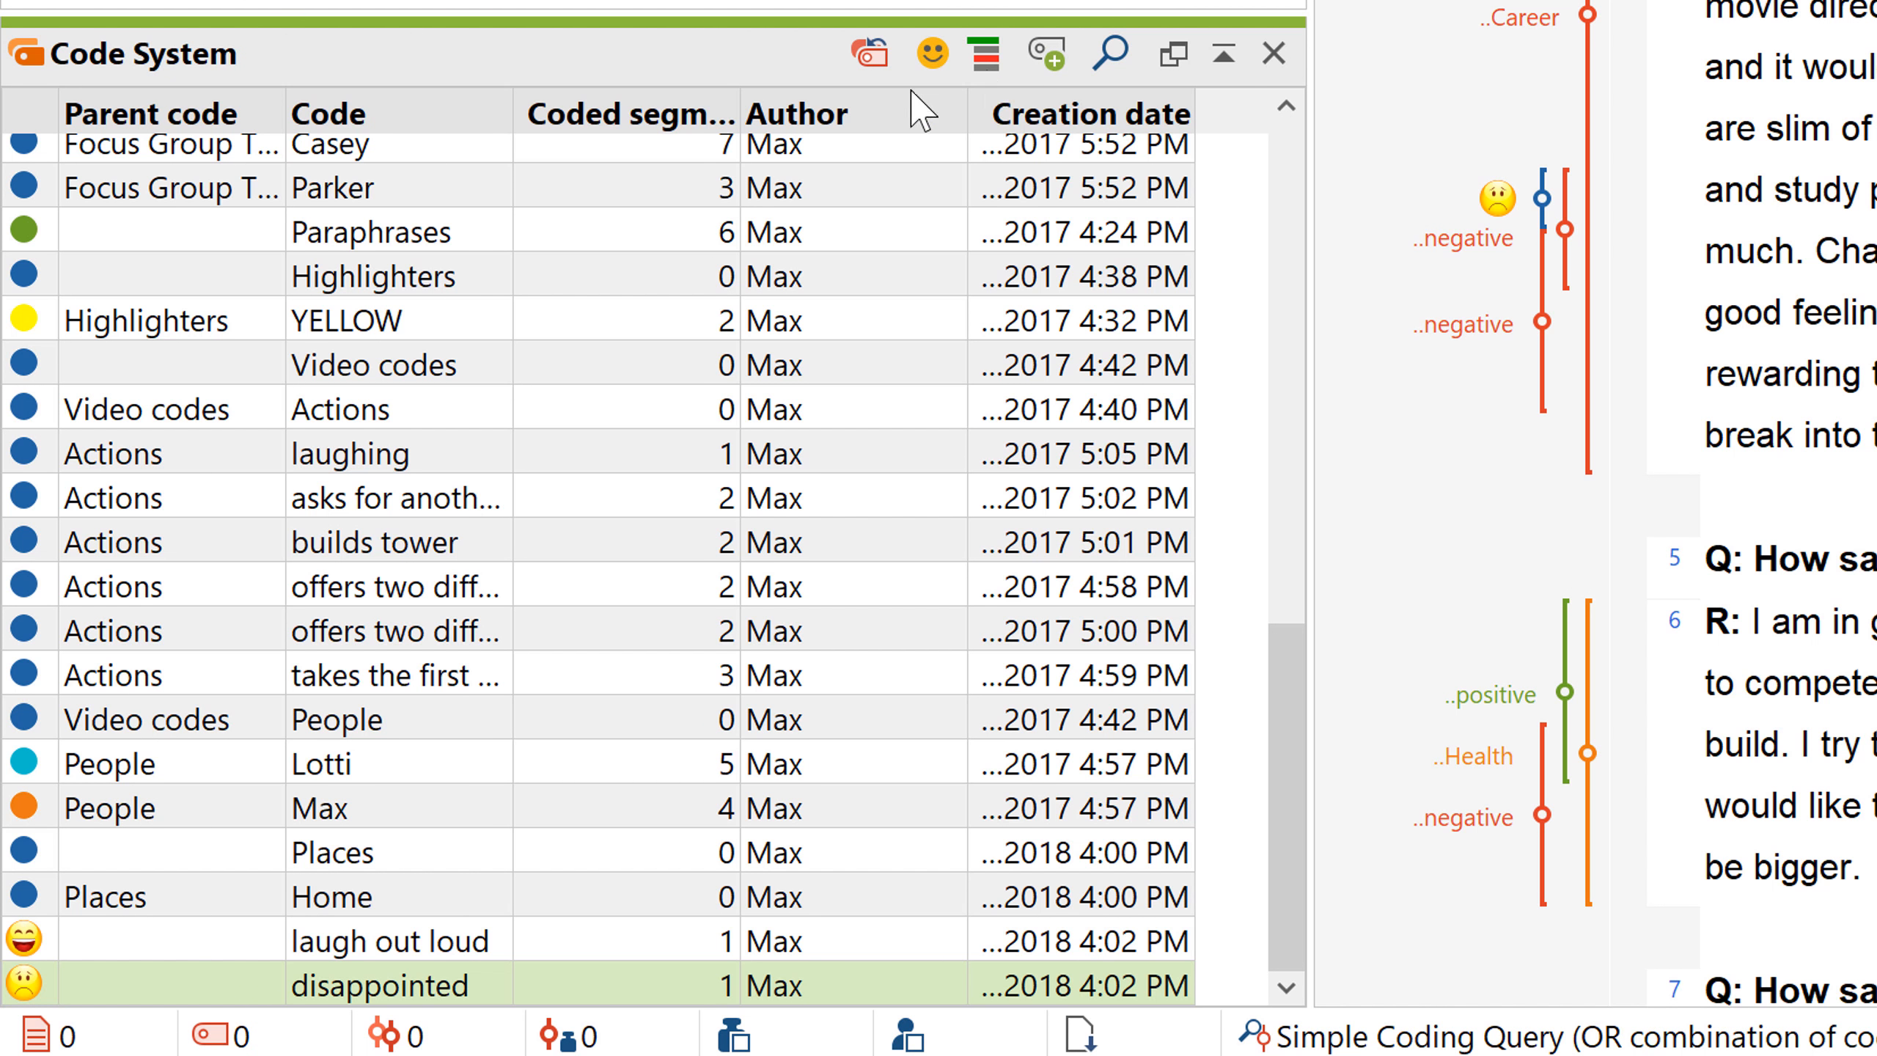
{"action": "left_click", "coordinate": [721, 124]}
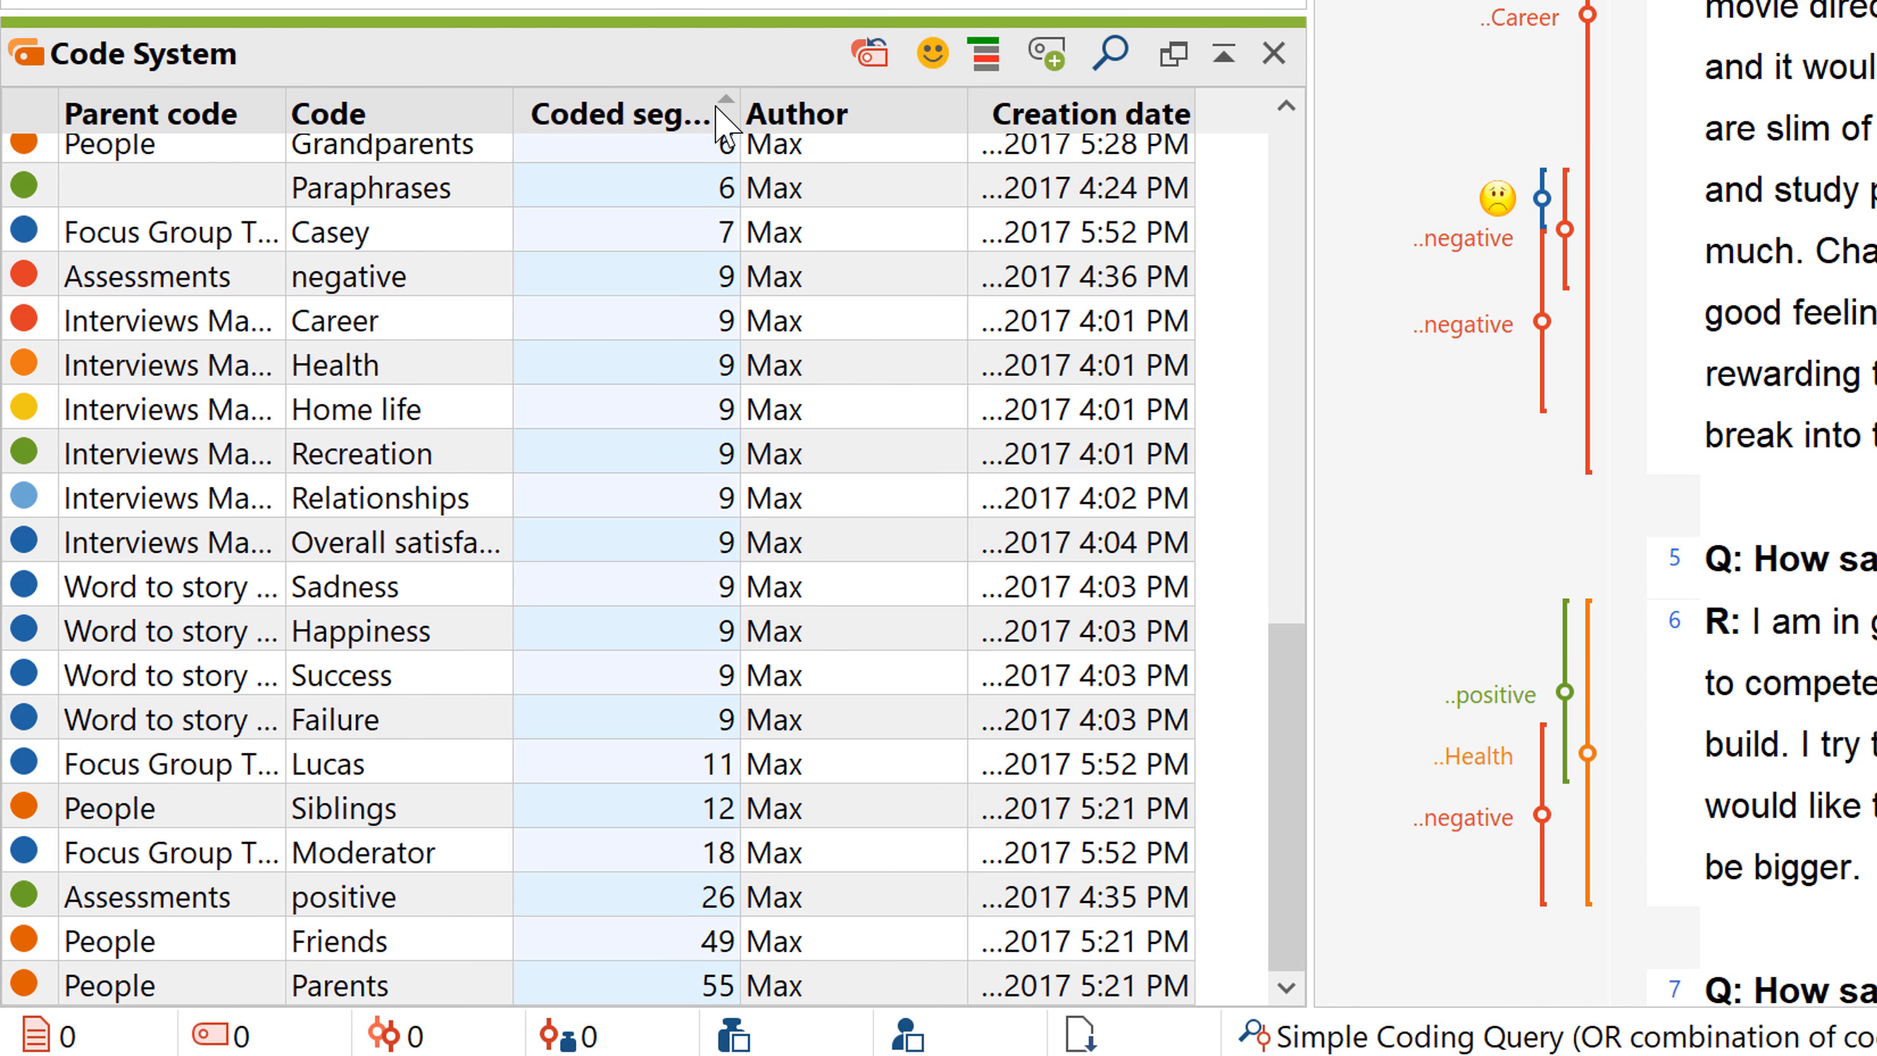
Step: Filter the table to codes whose coded segments are greater than 0, and switch the code system back to the tree view
{"action": "right_click", "coordinate": [695, 114]}
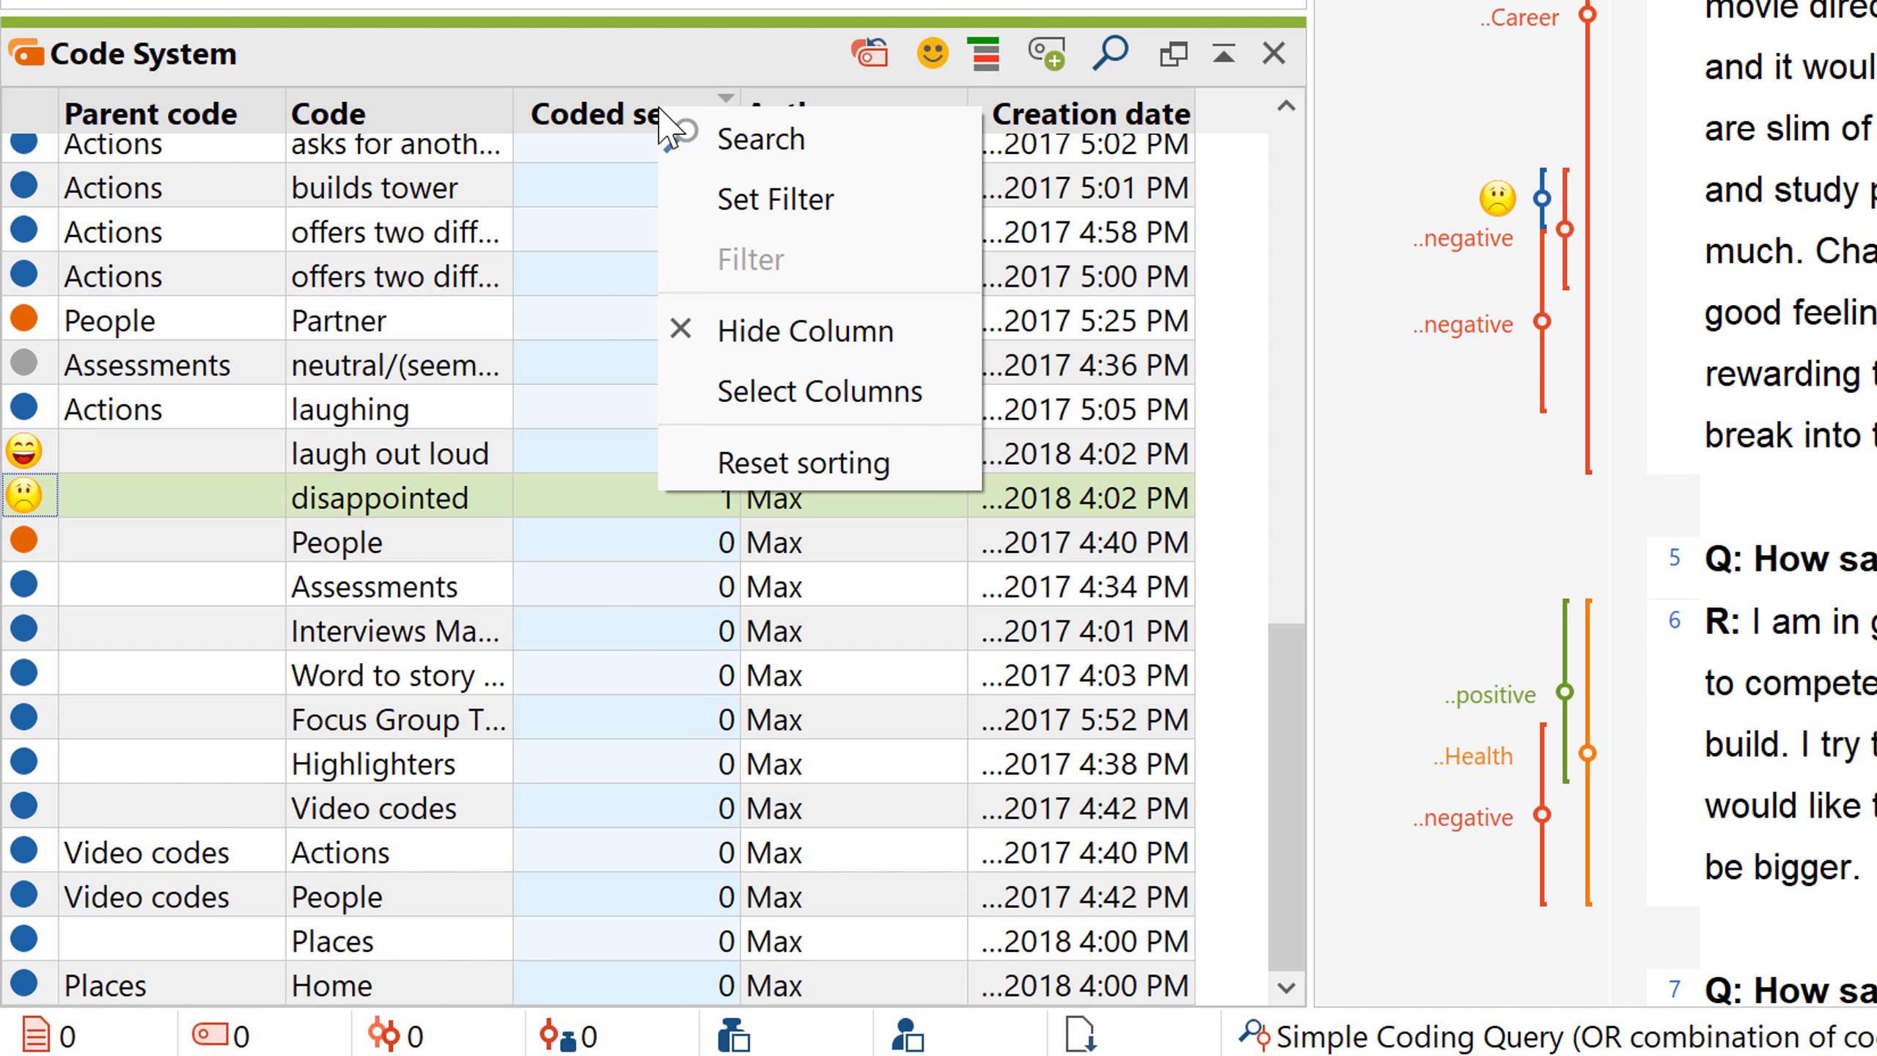
{"action": "left_click", "coordinate": [721, 200]}
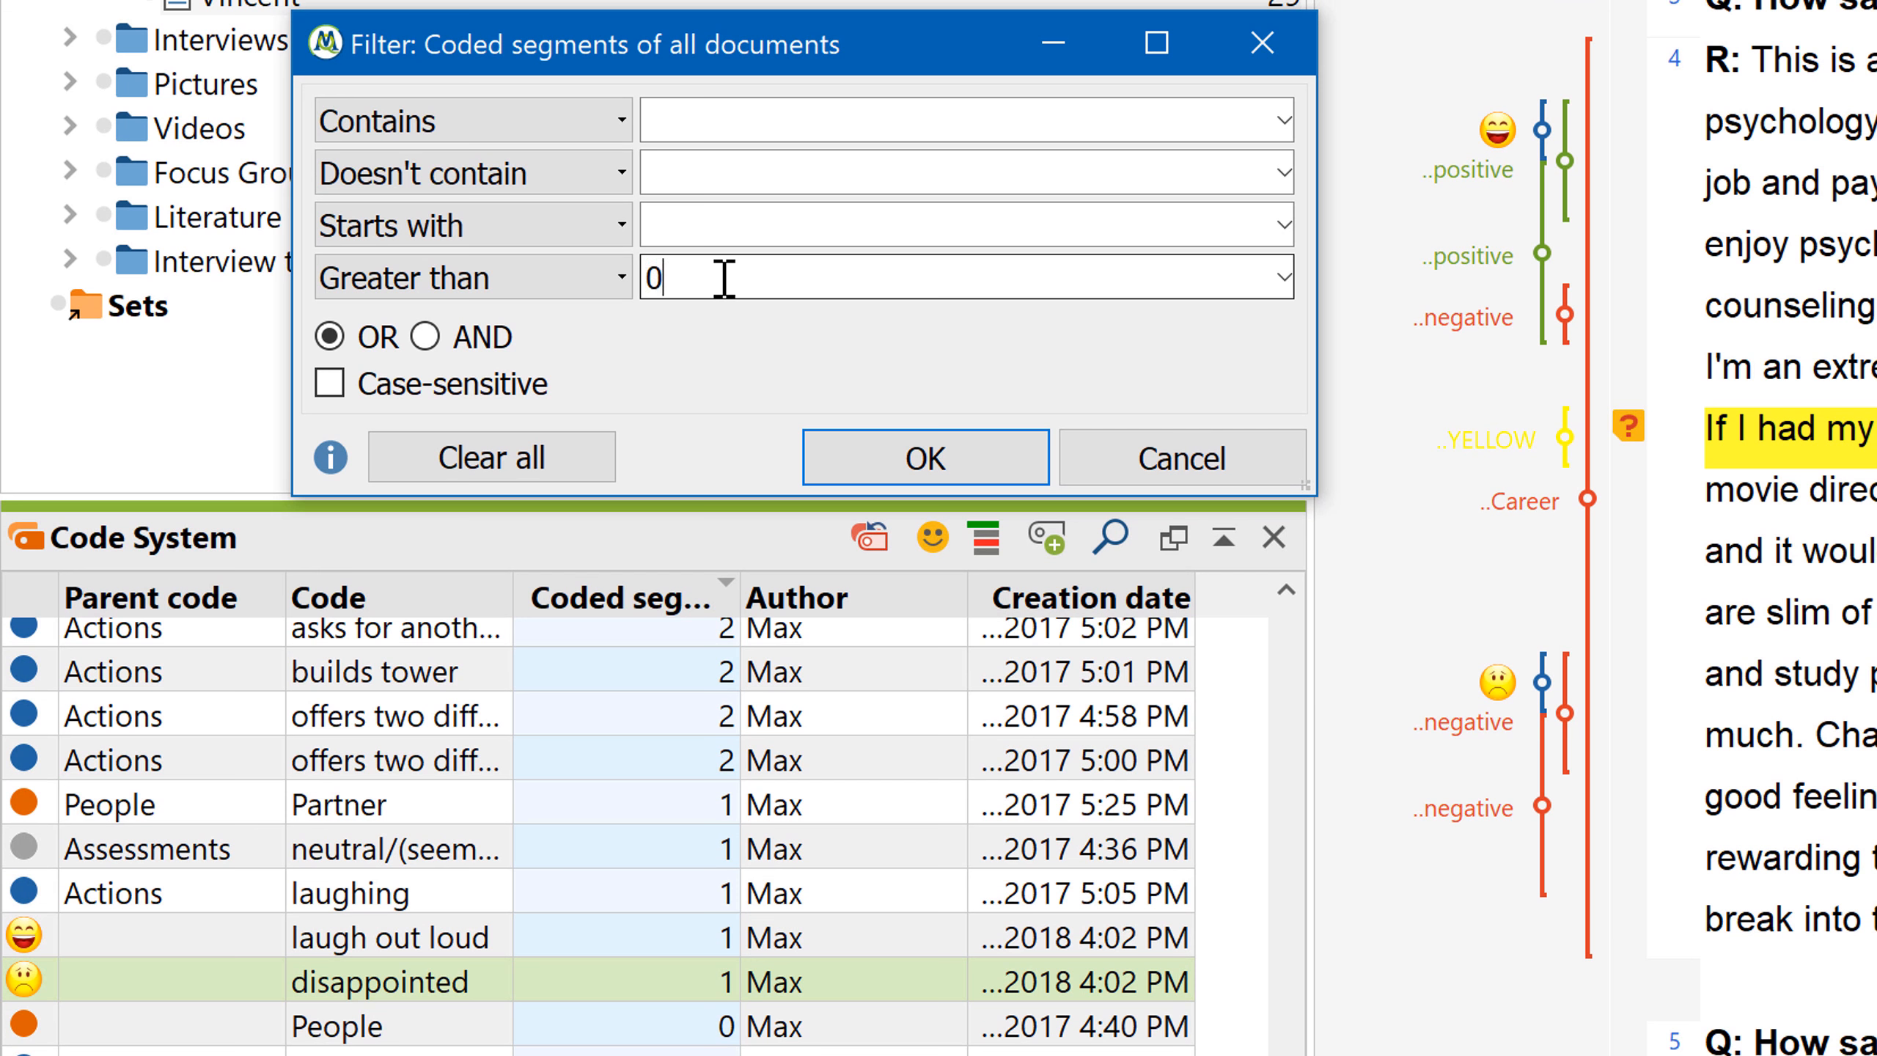
{"action": "type", "text": "0"}
{"action": "left_click", "coordinate": [843, 466]}
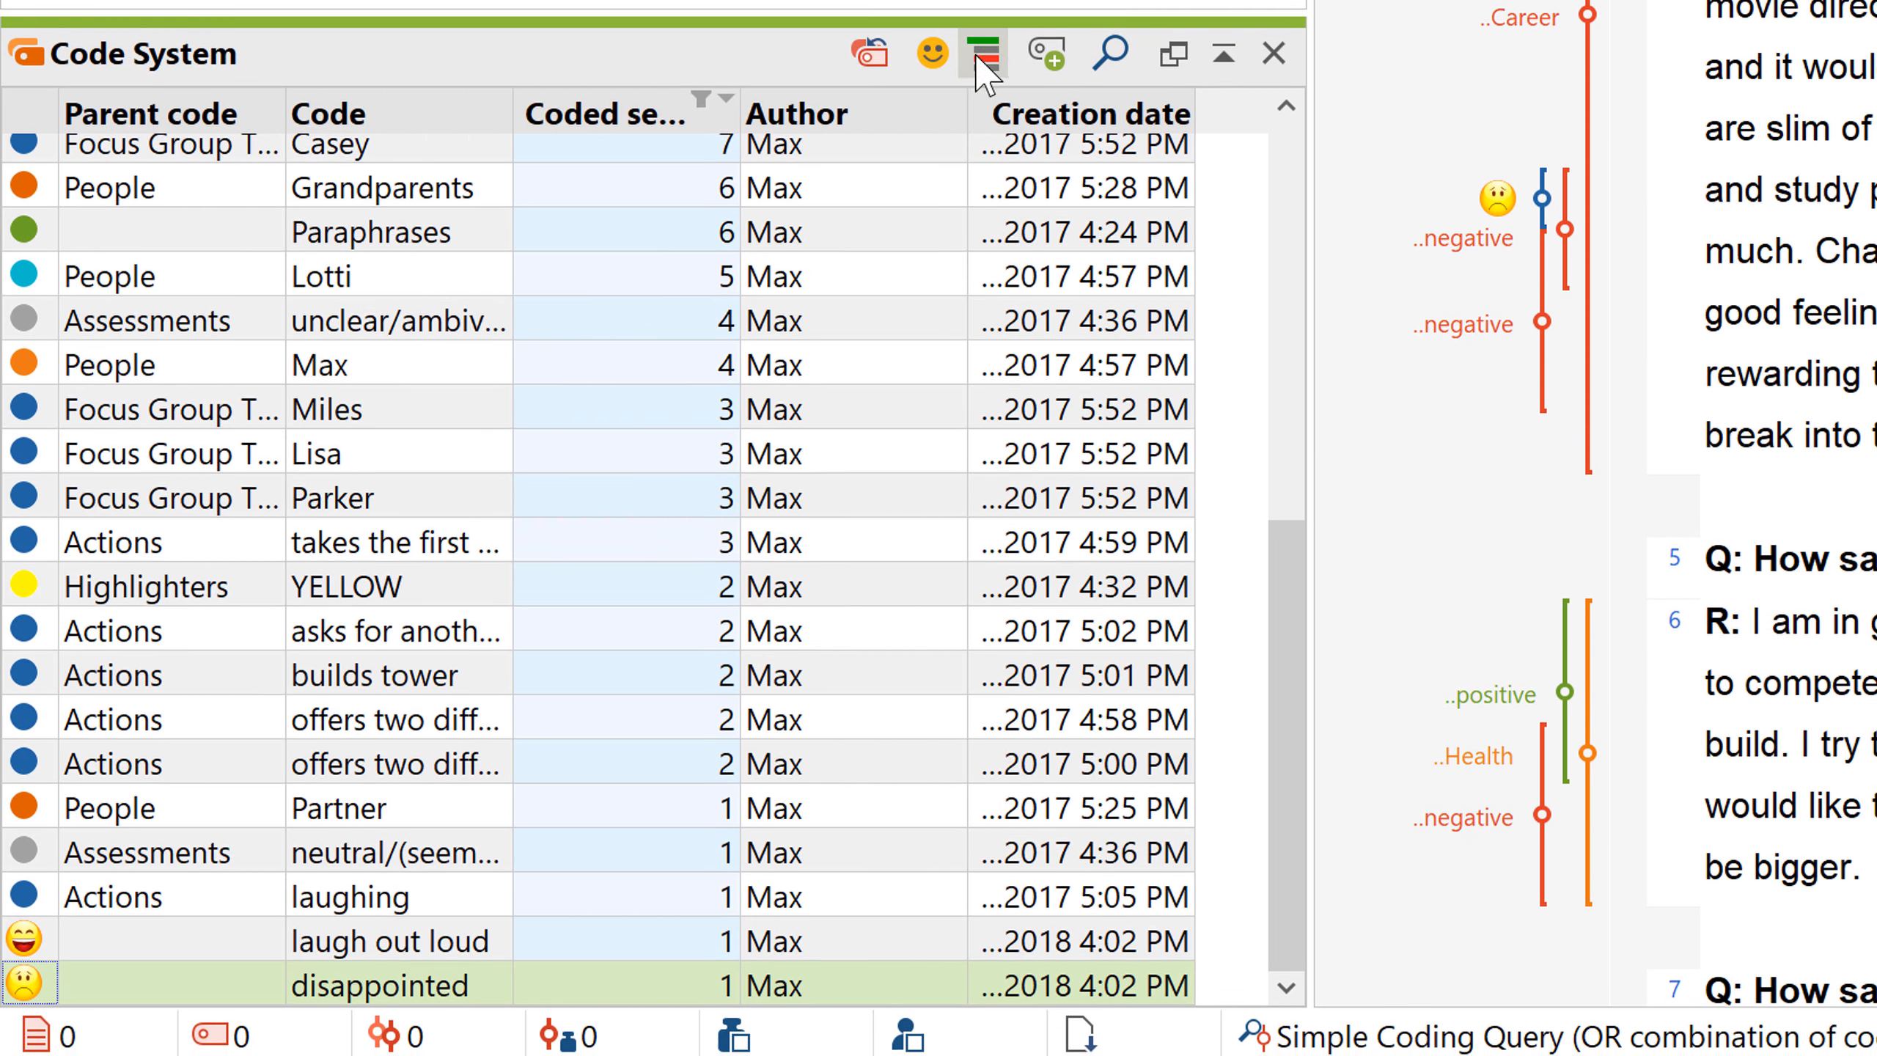
{"action": "left_click", "coordinate": [985, 75]}
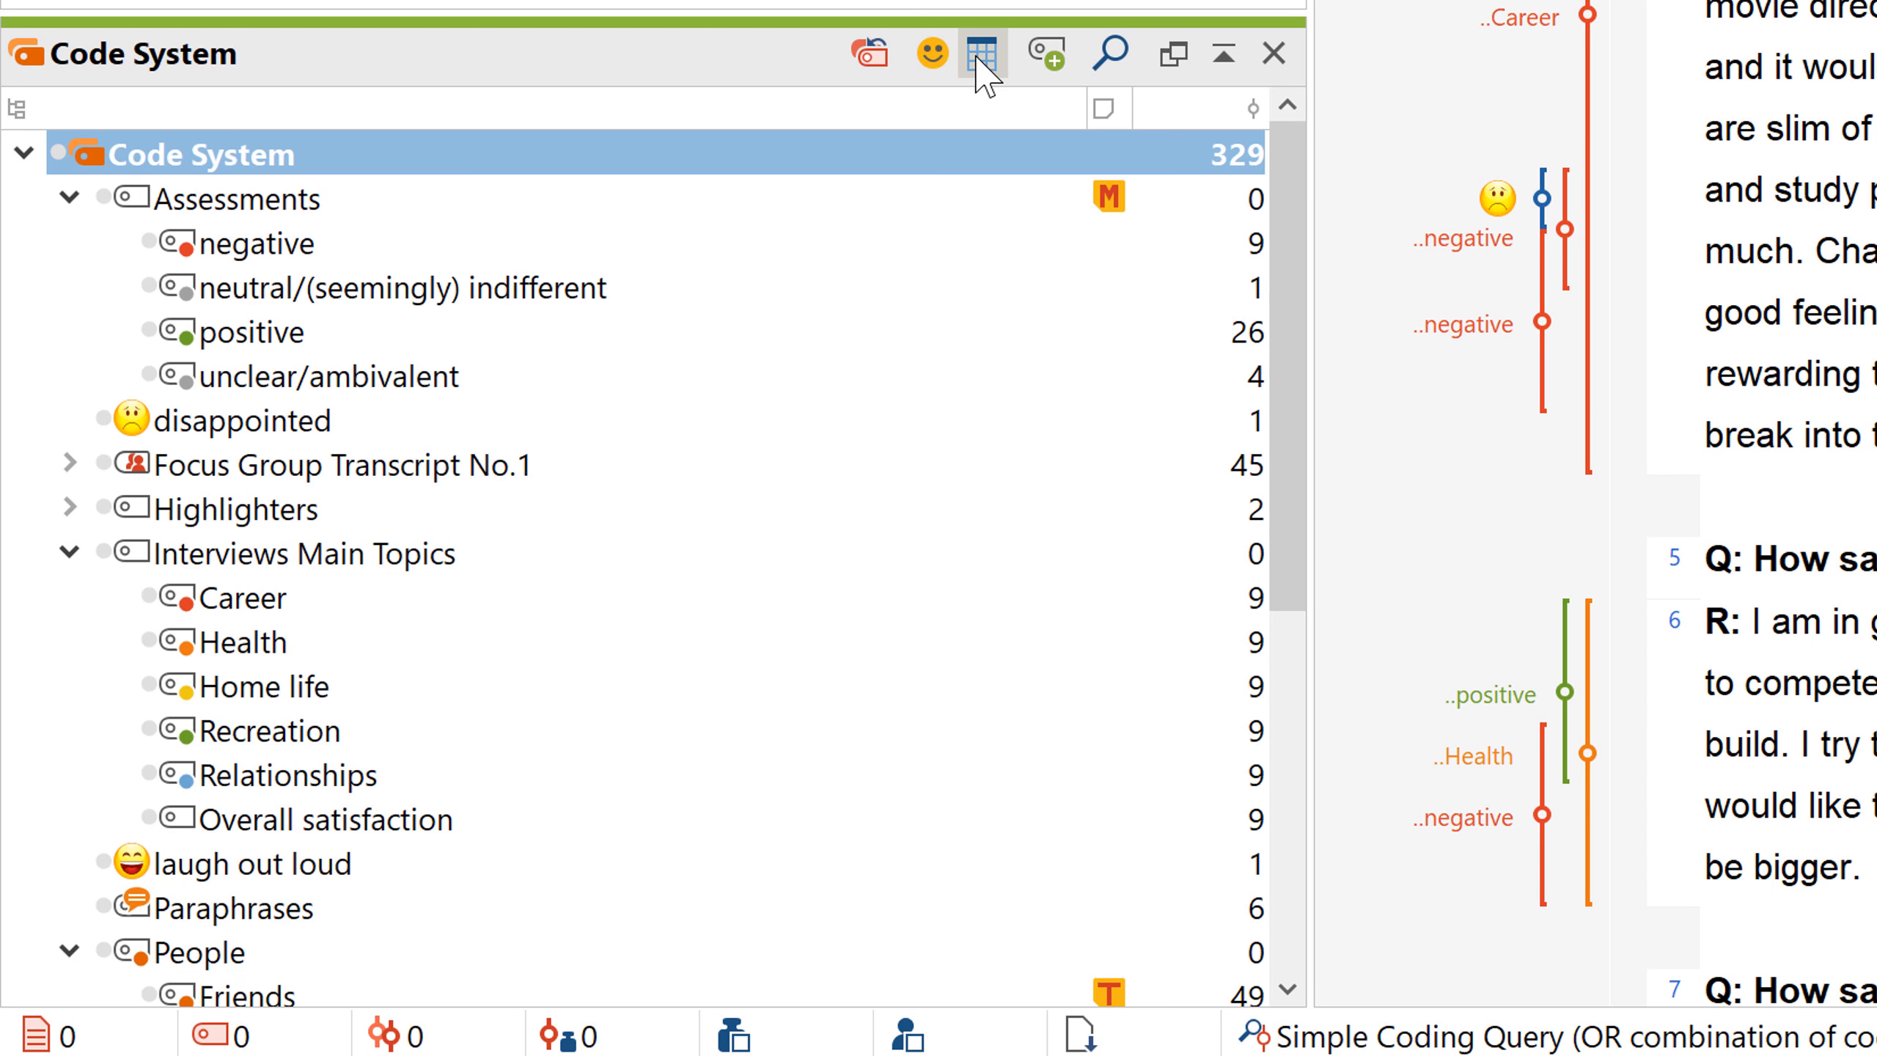
Step: Move the coded segments from the neutral/(seemingly) indifferent code to the unclear/ambivalent code
{"action": "right_click", "coordinate": [580, 291]}
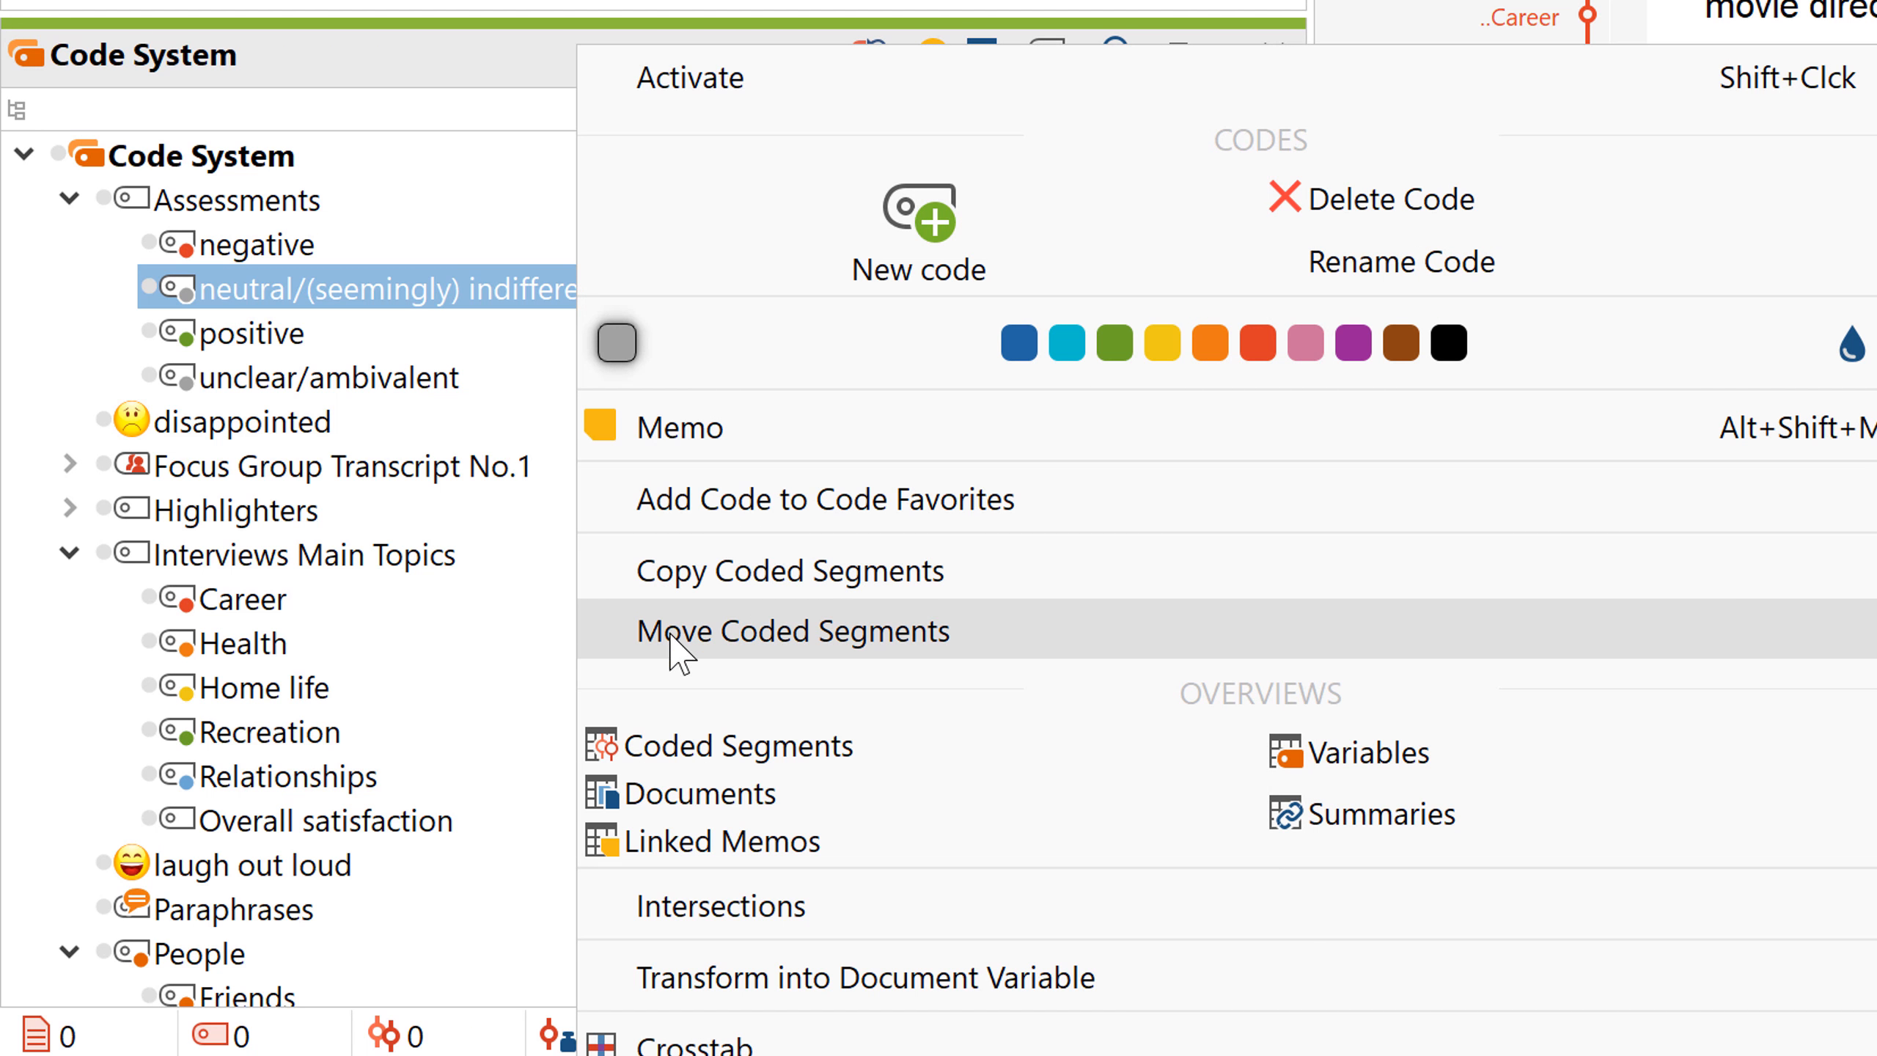
{"action": "left_click", "coordinate": [669, 632]}
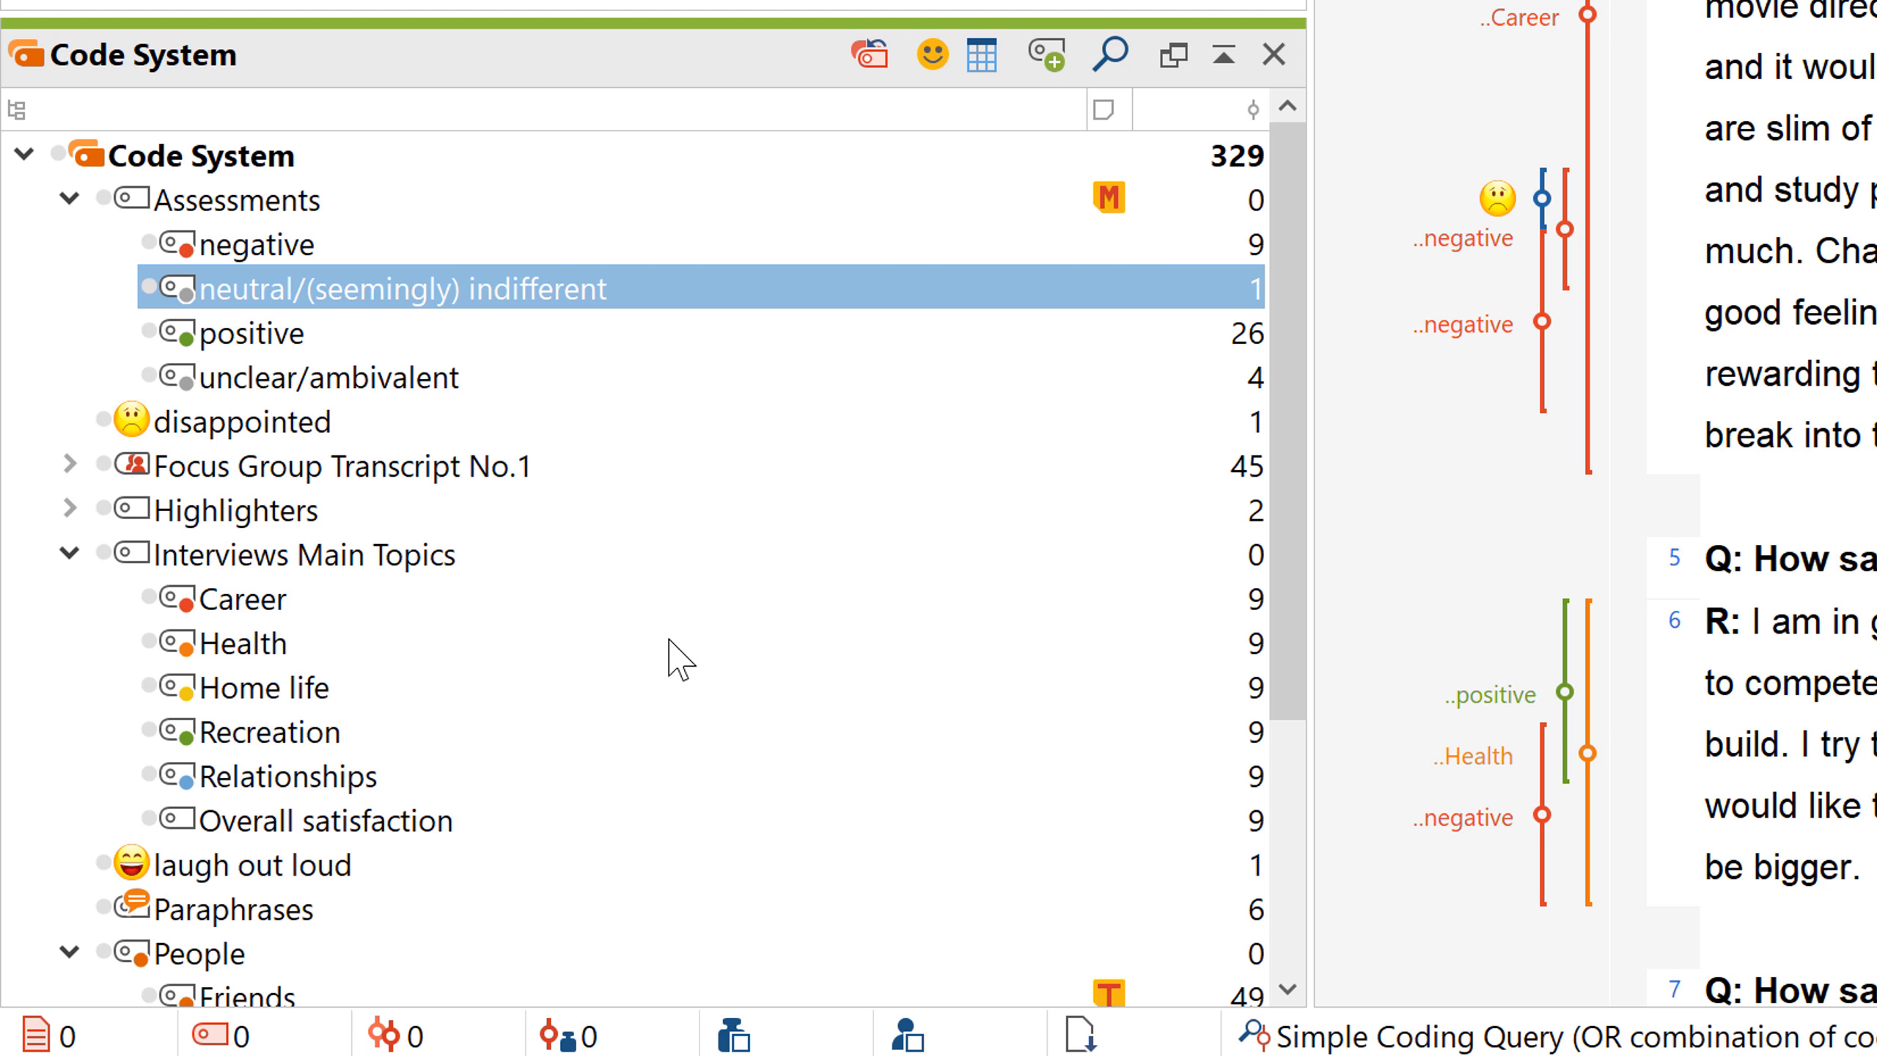
{"action": "right_click", "coordinate": [410, 390]}
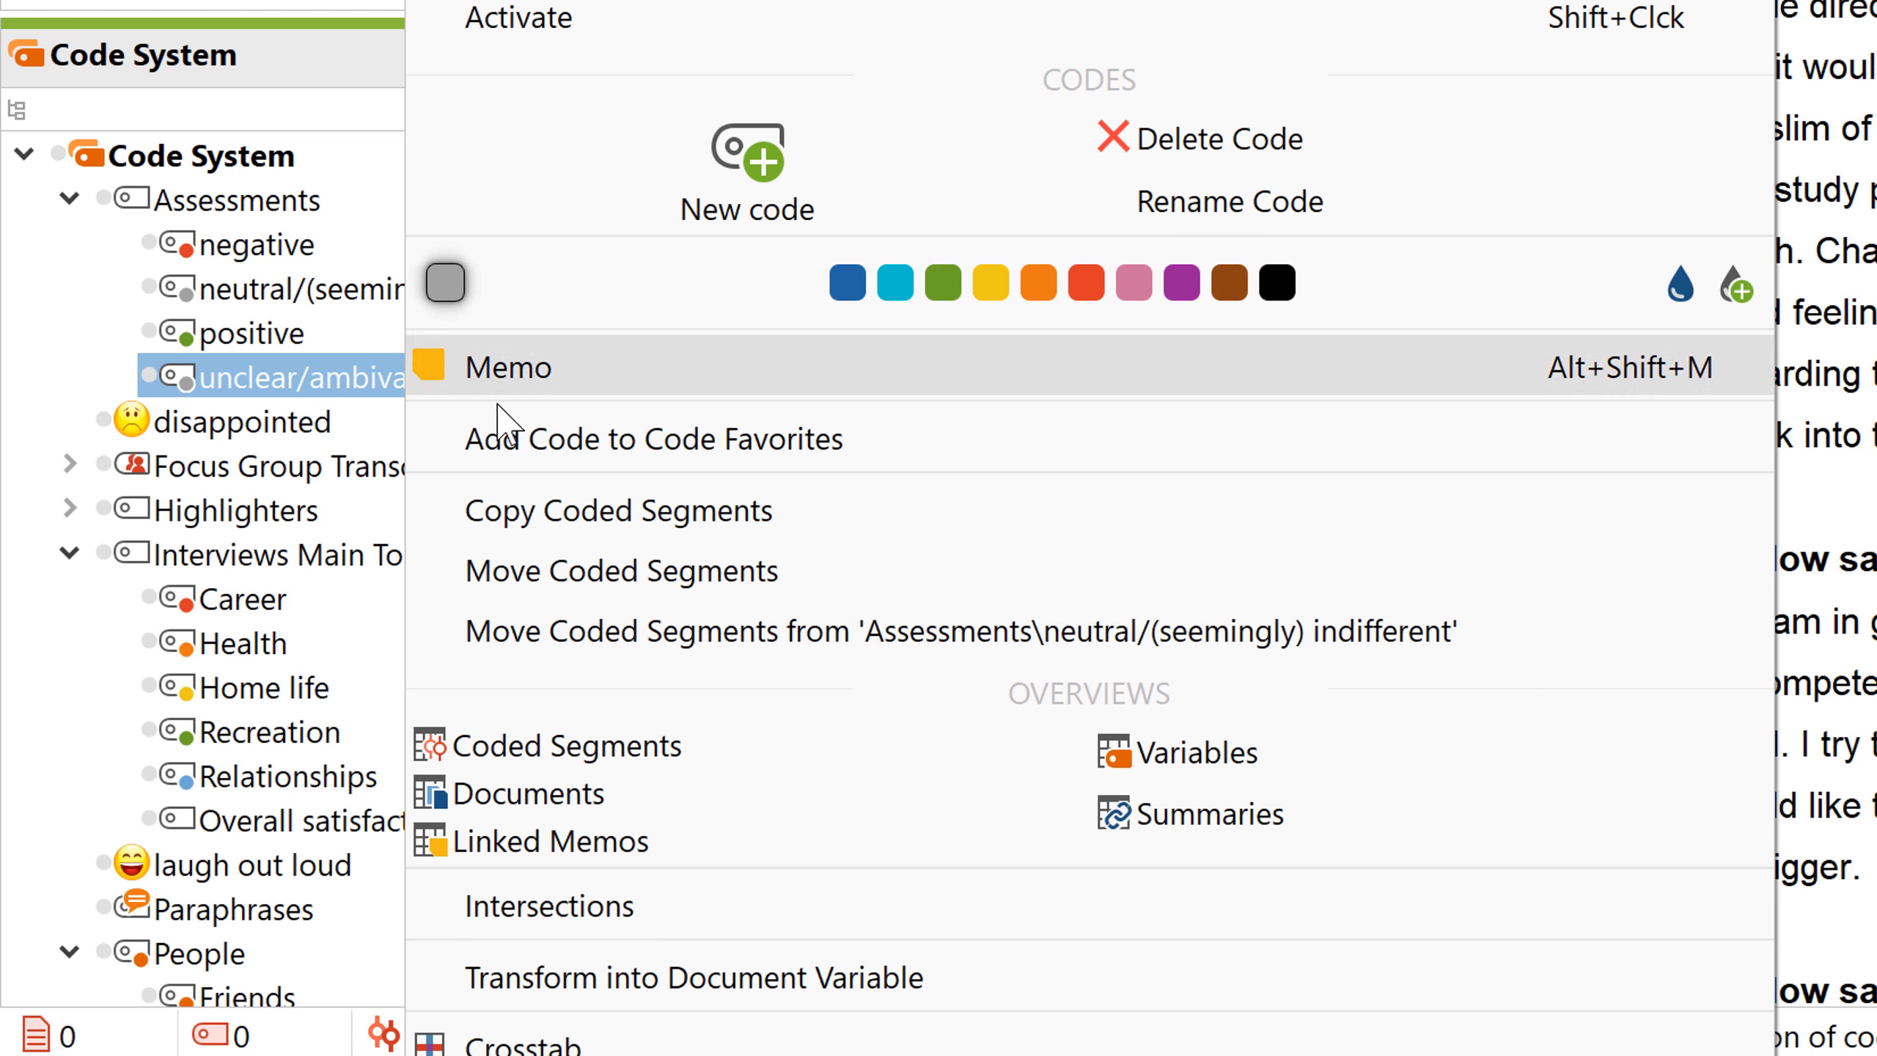
{"action": "left_click", "coordinate": [596, 636]}
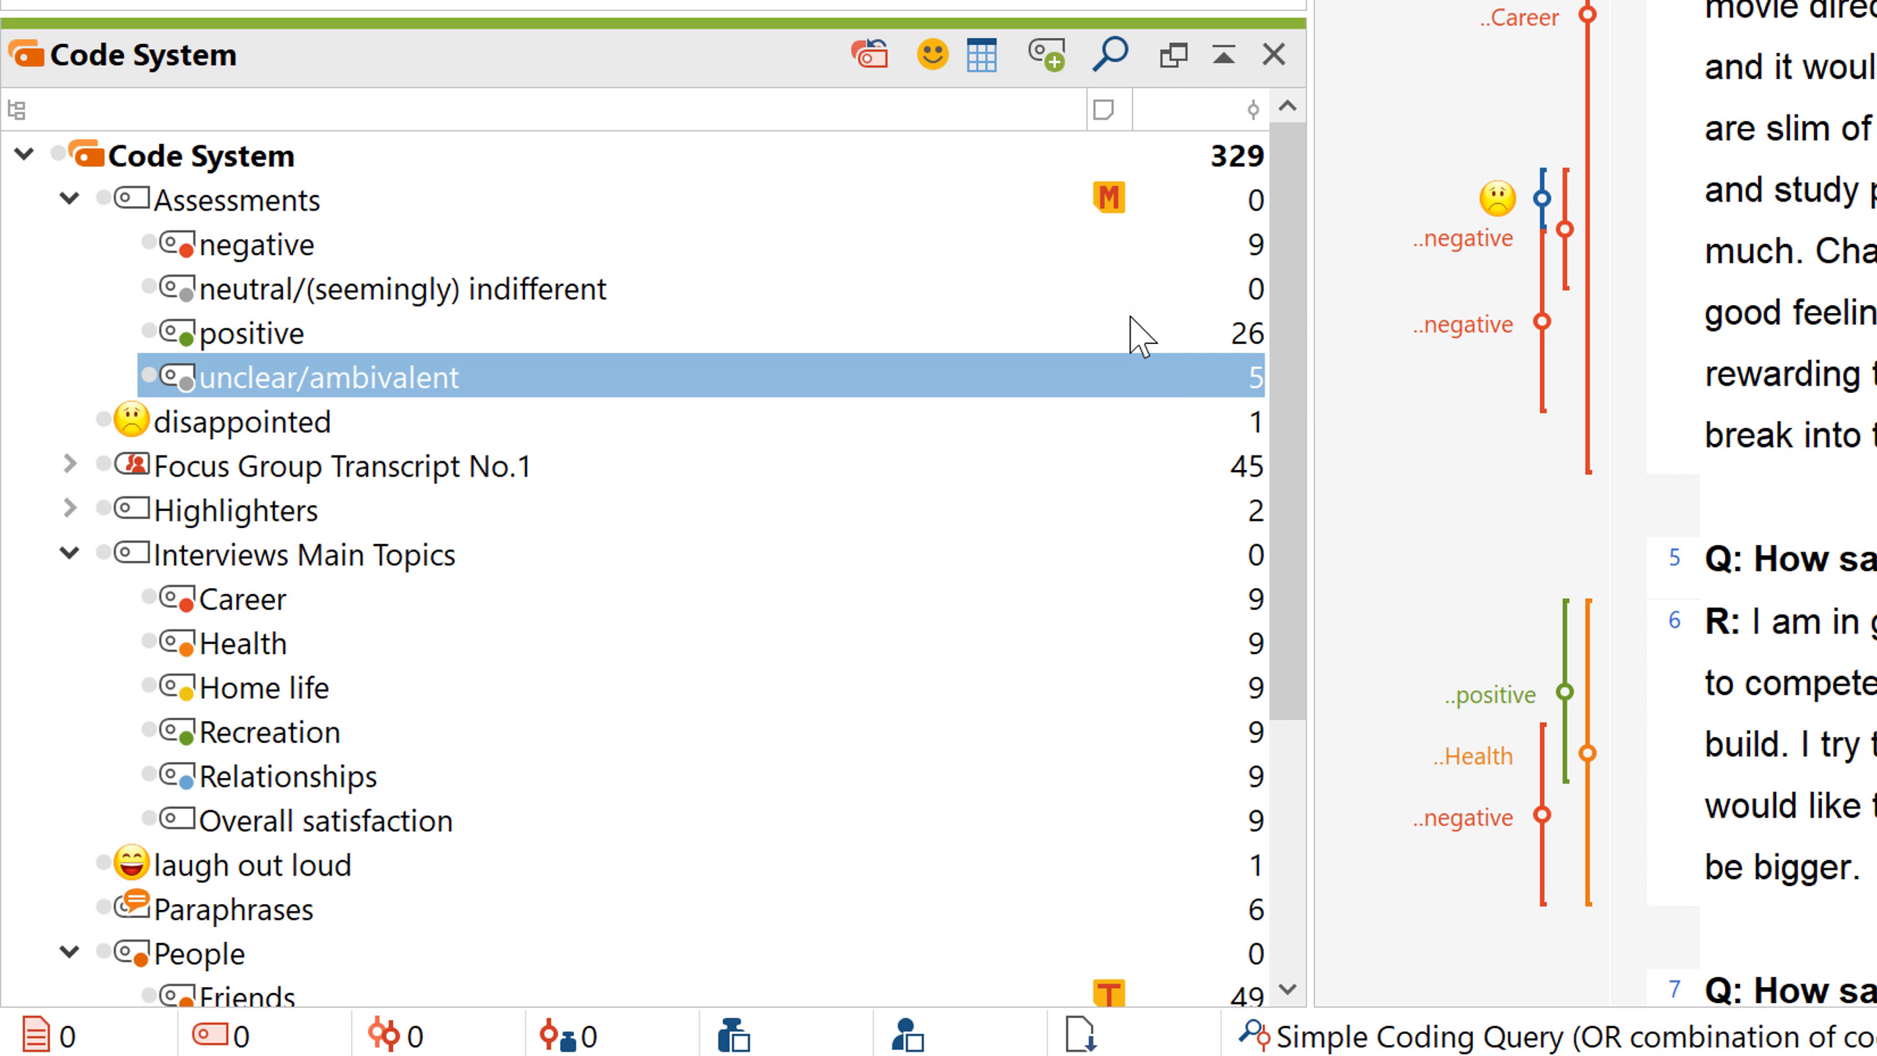
Step: Copy the subcodes of Word to story prompts into the Interviews Main Topics code
{"action": "left_click_drag", "start_coordinate": [1268, 260], "coordinate": [1269, 554]}
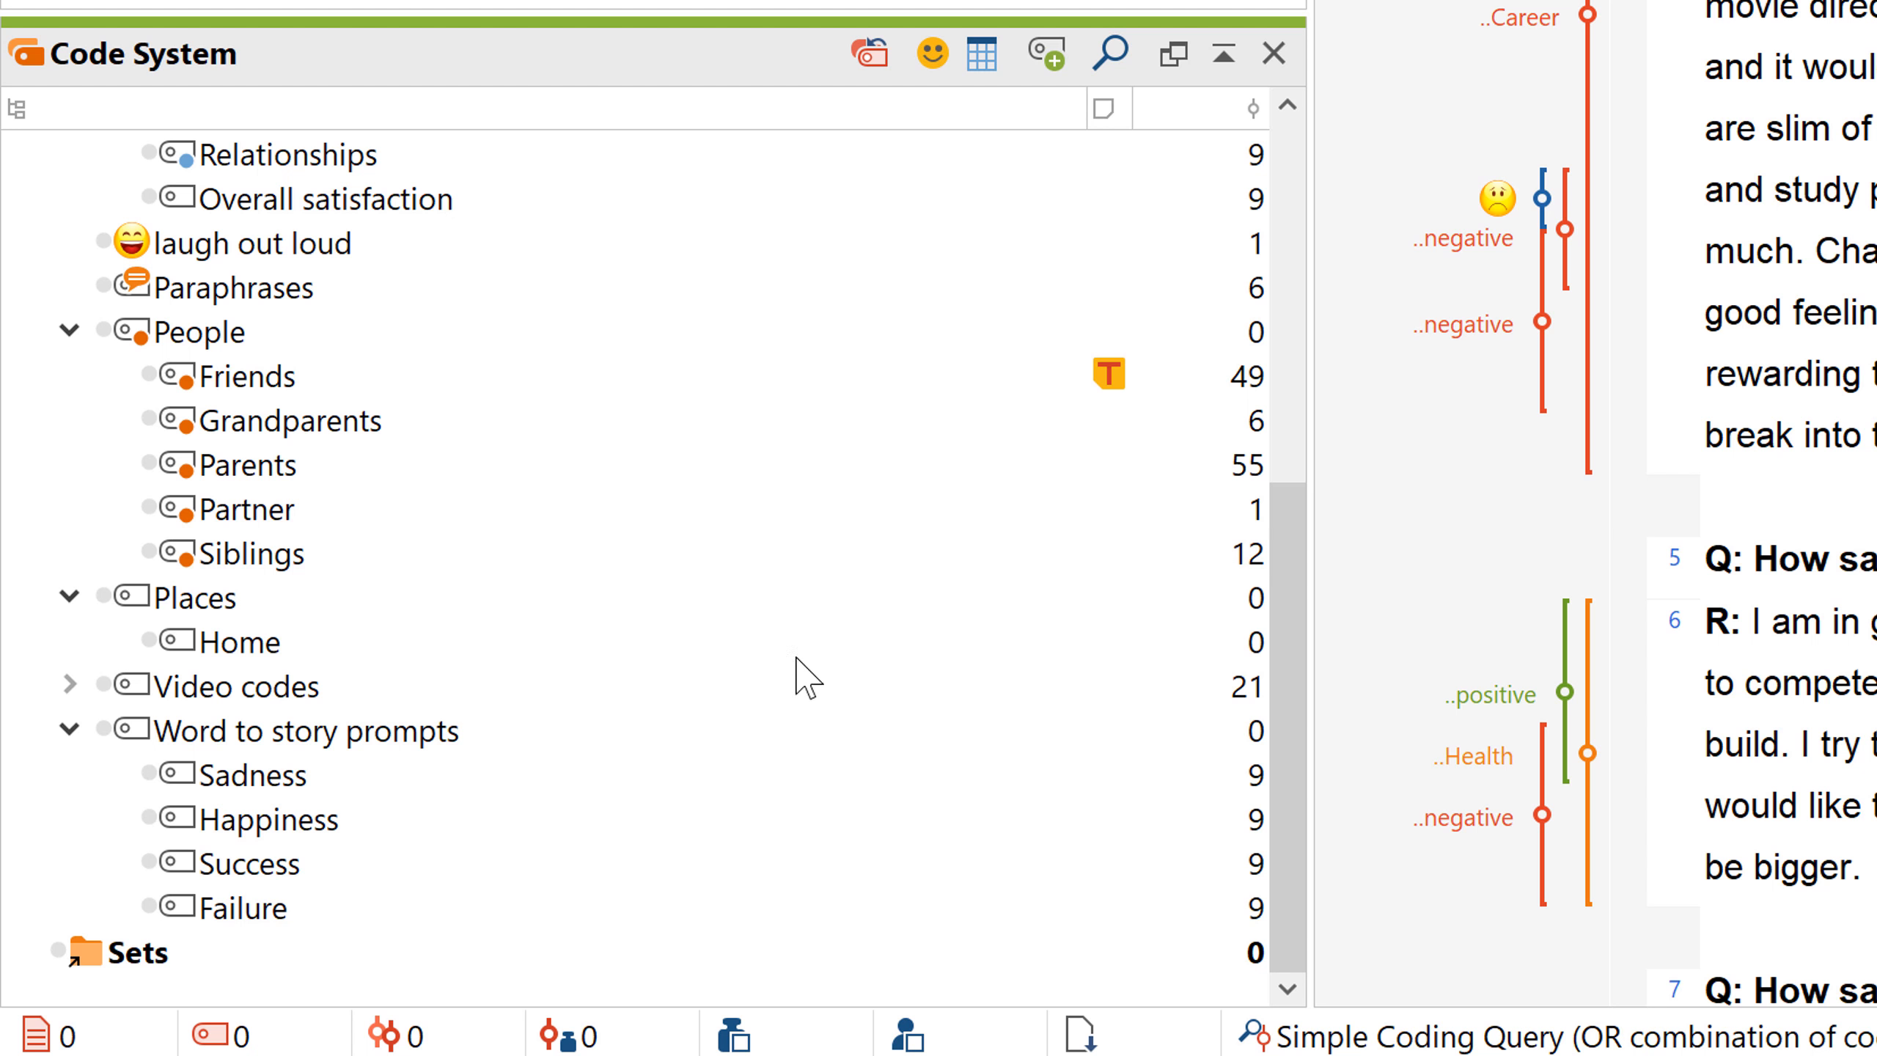
{"action": "right_click", "coordinate": [528, 732]}
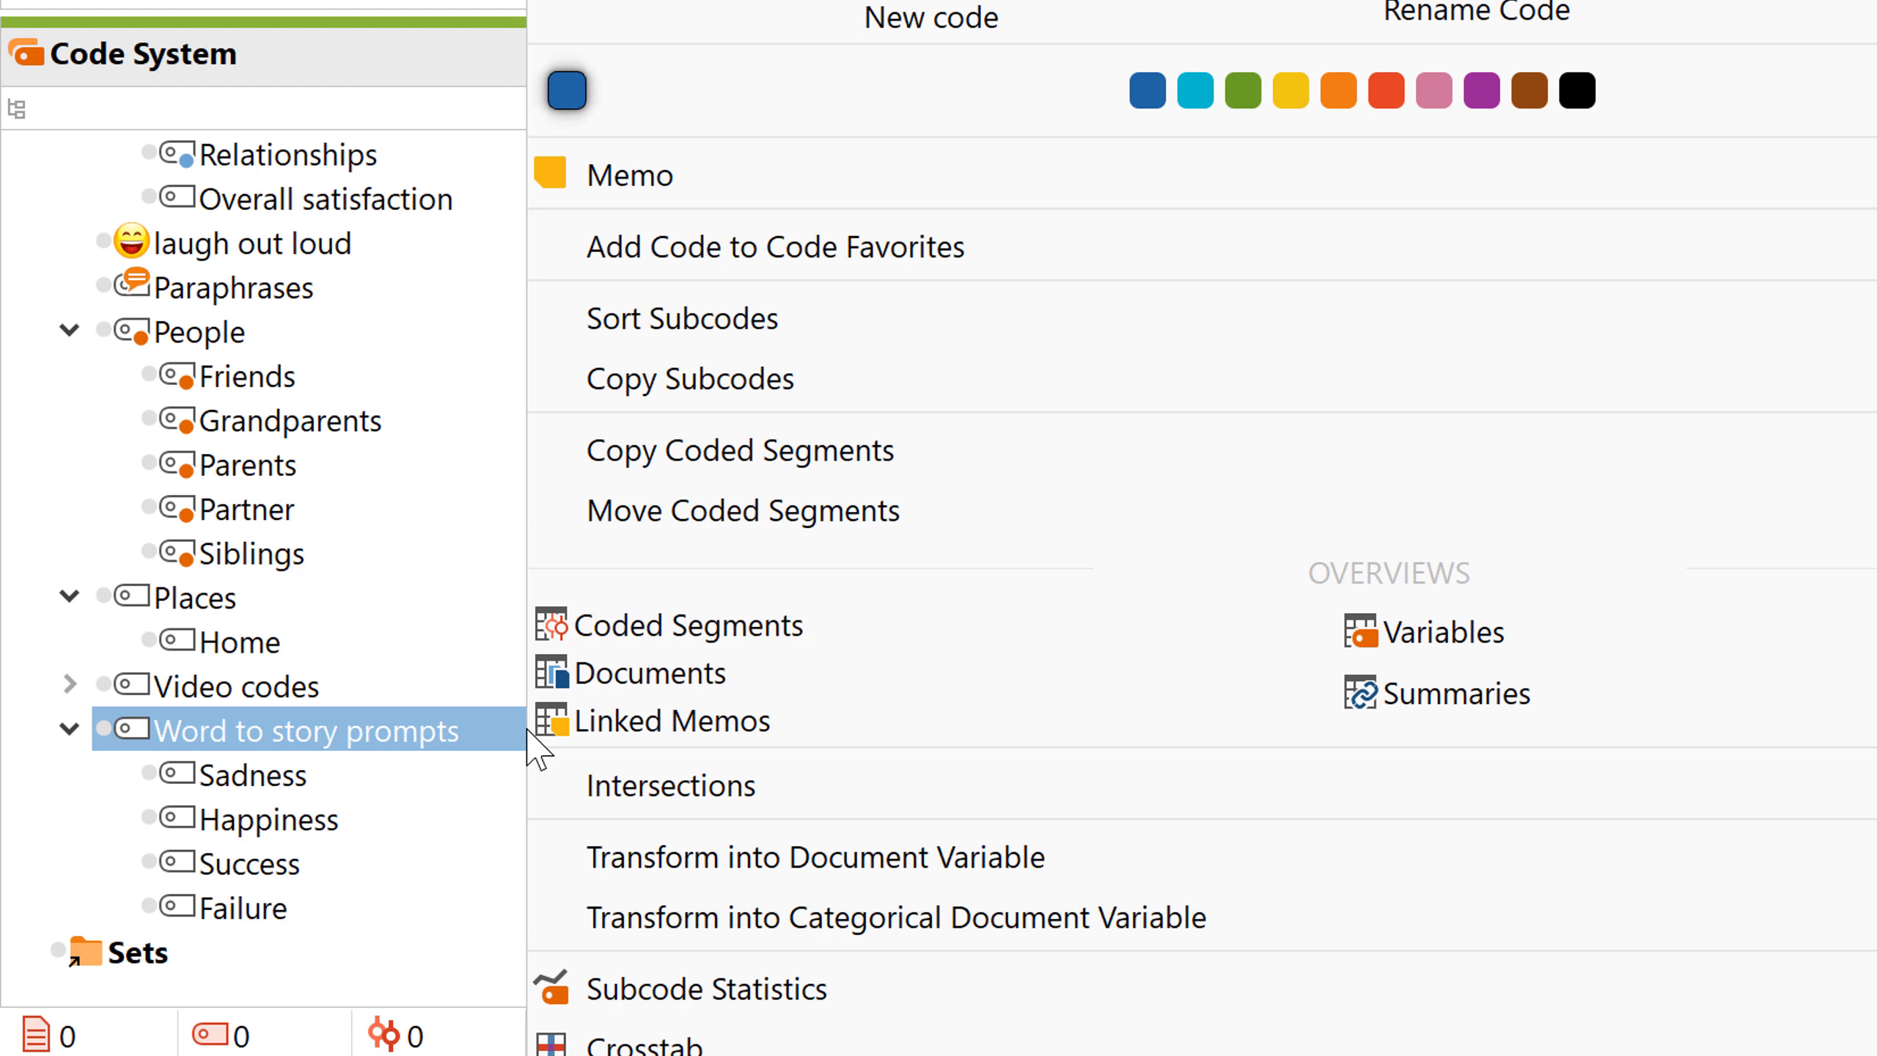
{"action": "left_click", "coordinate": [676, 400]}
{"action": "left_click_drag", "start_coordinate": [1288, 532], "coordinate": [1301, 429]}
{"action": "right_click", "coordinate": [473, 205]}
{"action": "left_click", "coordinate": [552, 381]}
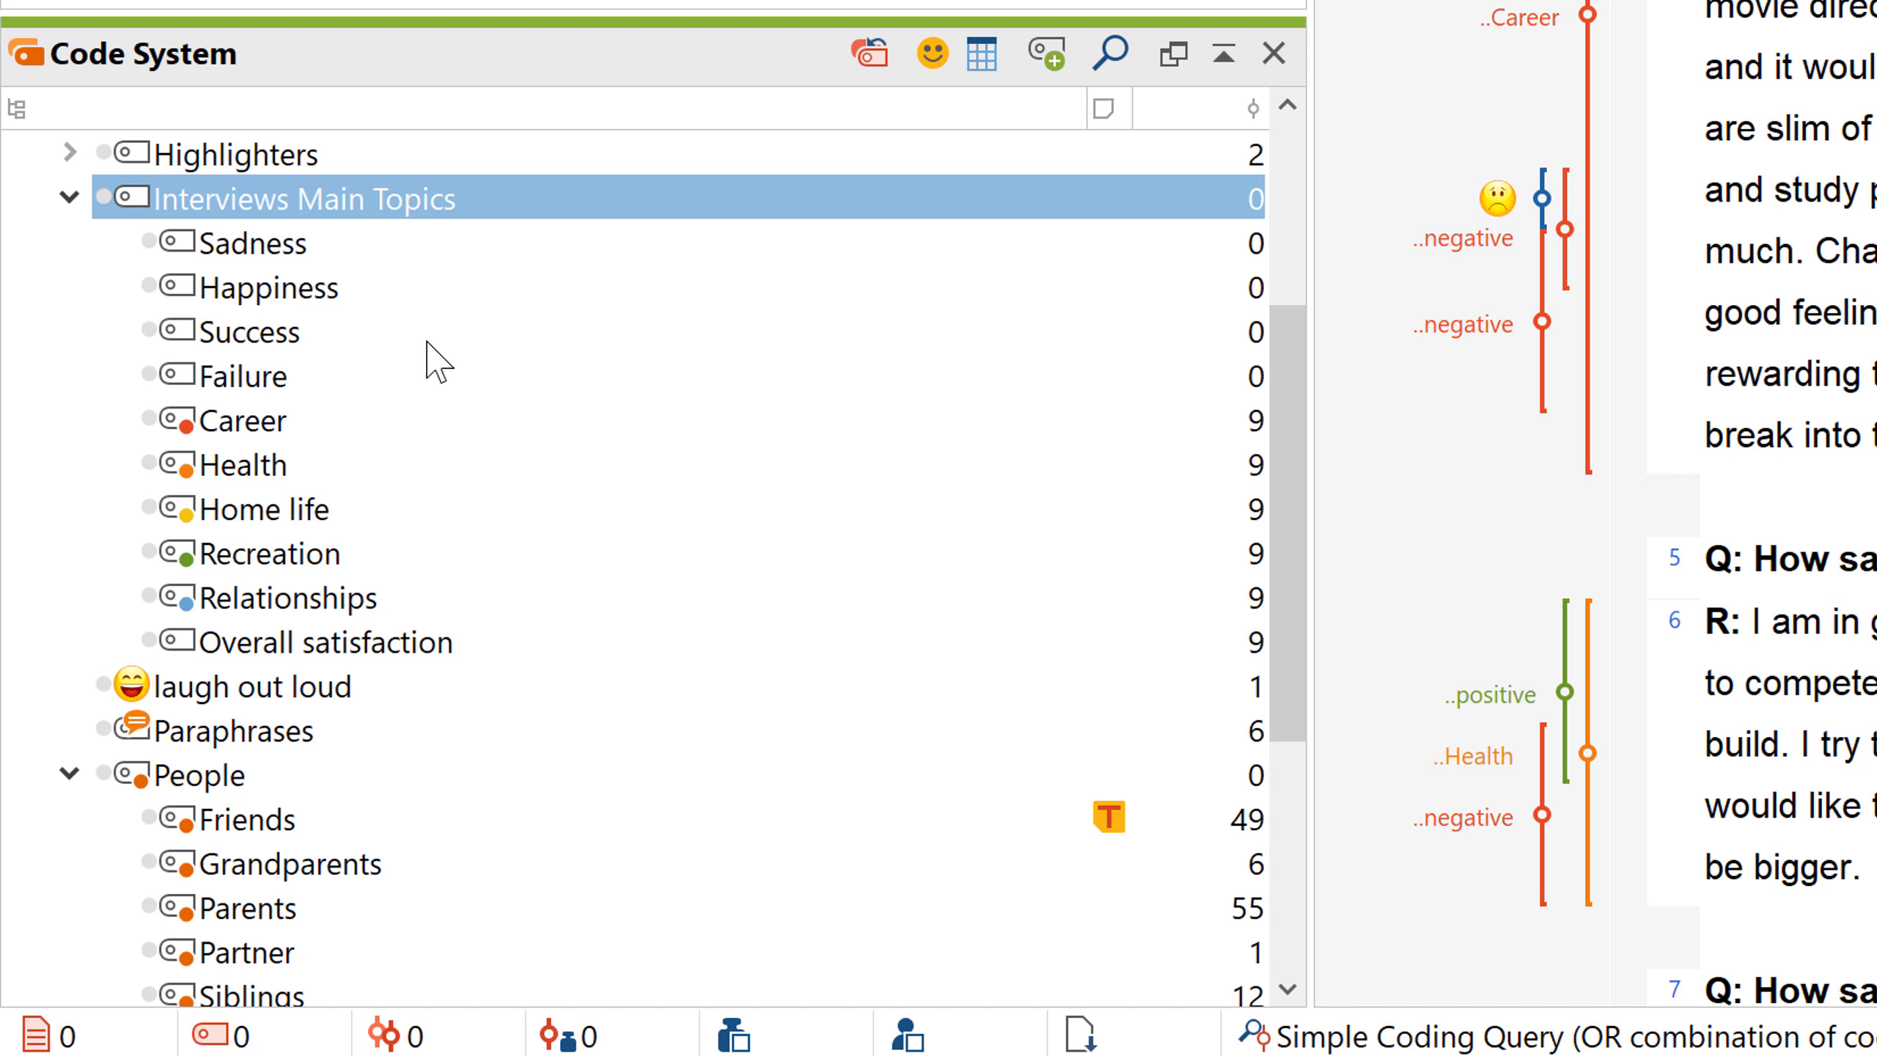
Step: Activate the Sadness, Happiness, Success and Failure codes under Interviews Main Topics
{"action": "left_click", "coordinate": [146, 242]}
{"action": "left_click", "coordinate": [148, 286]}
{"action": "left_click", "coordinate": [148, 330]}
{"action": "left_click", "coordinate": [150, 369]}
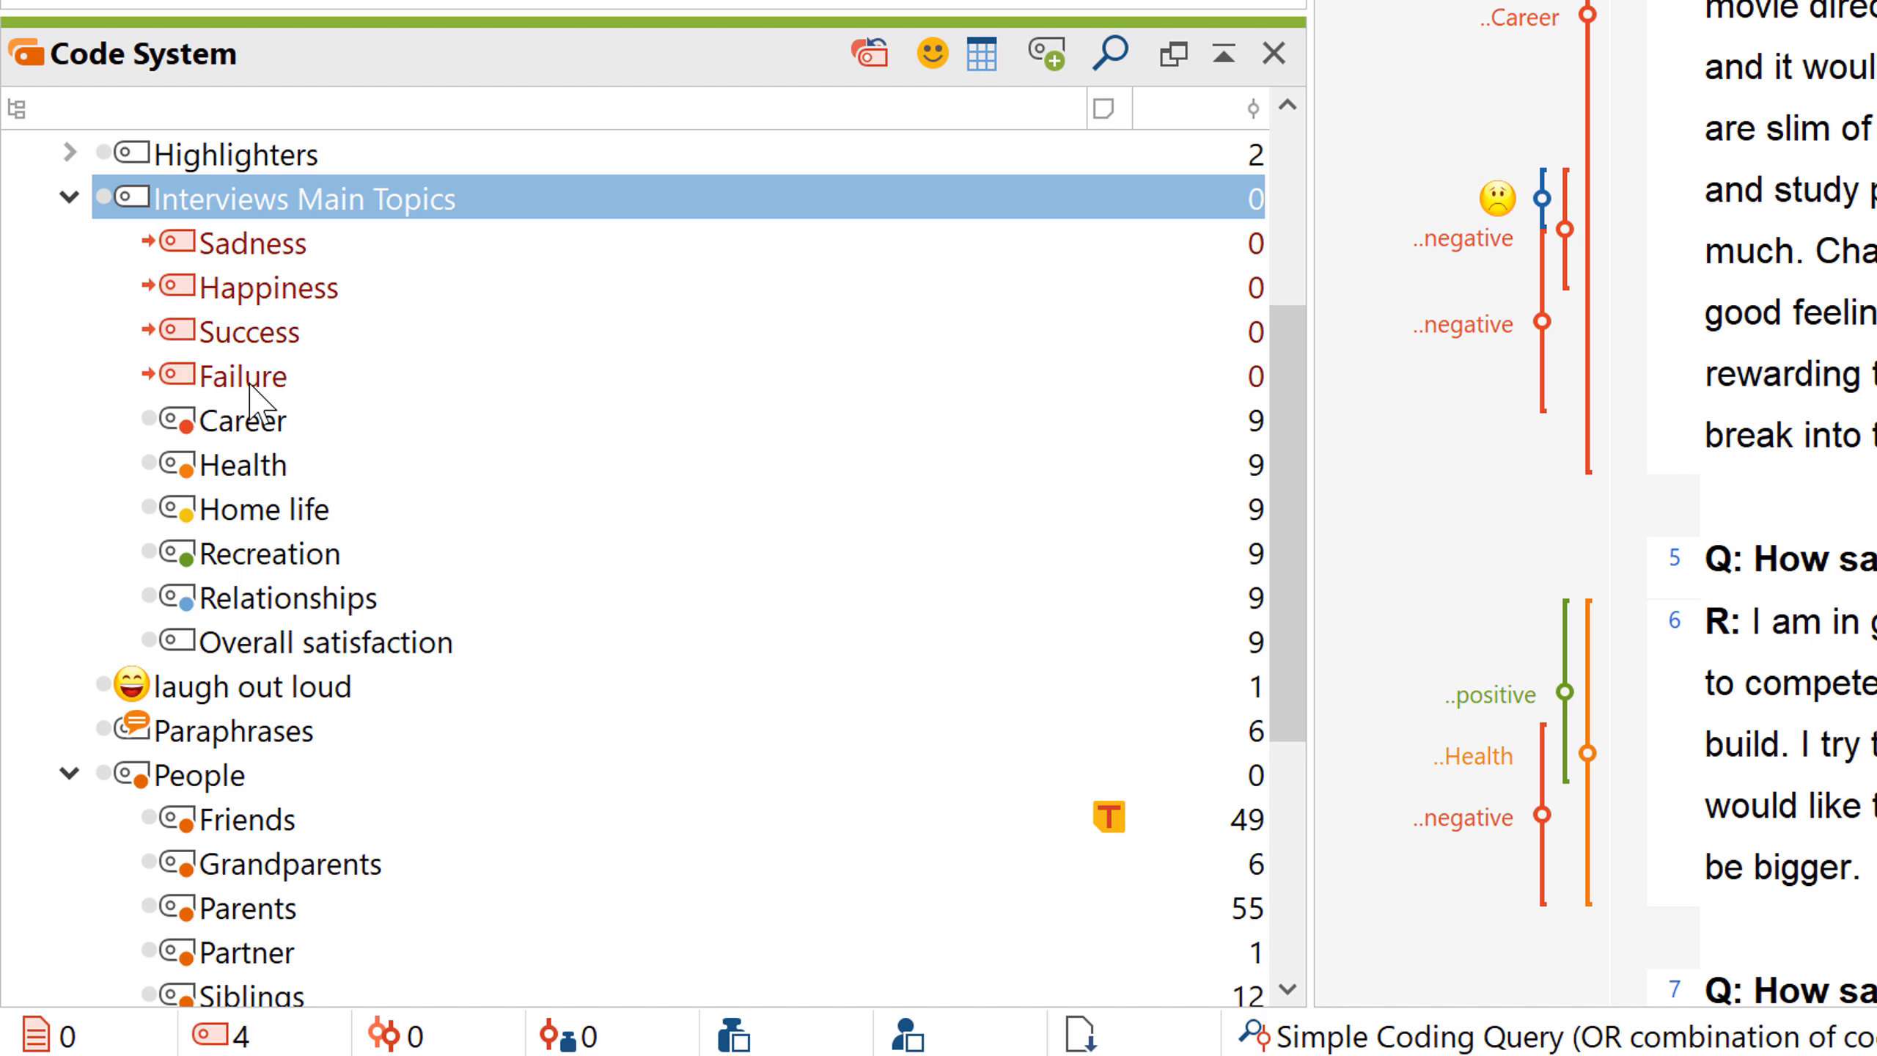
Step: Create a new code set from the activated codes, keeping the default name Set 1
{"action": "left_click_drag", "start_coordinate": [1290, 480], "coordinate": [1241, 790]}
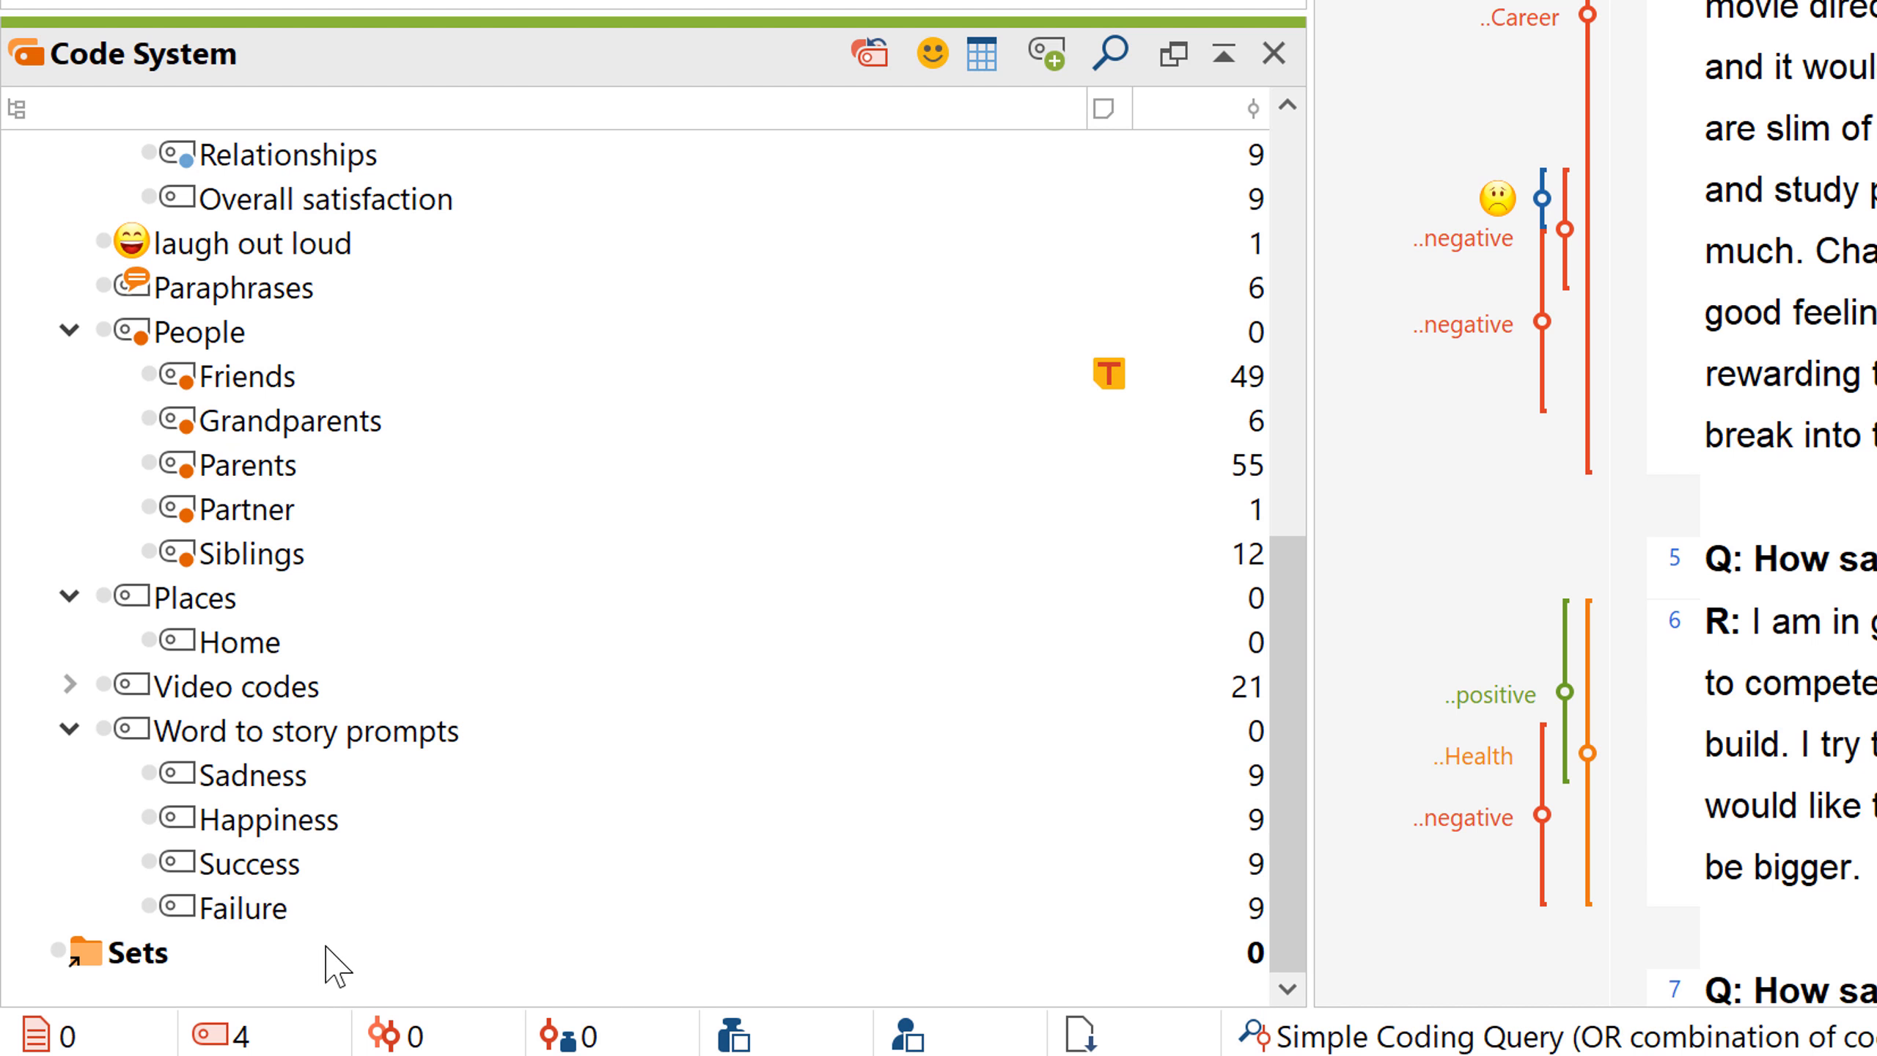
{"action": "right_click", "coordinate": [263, 952]}
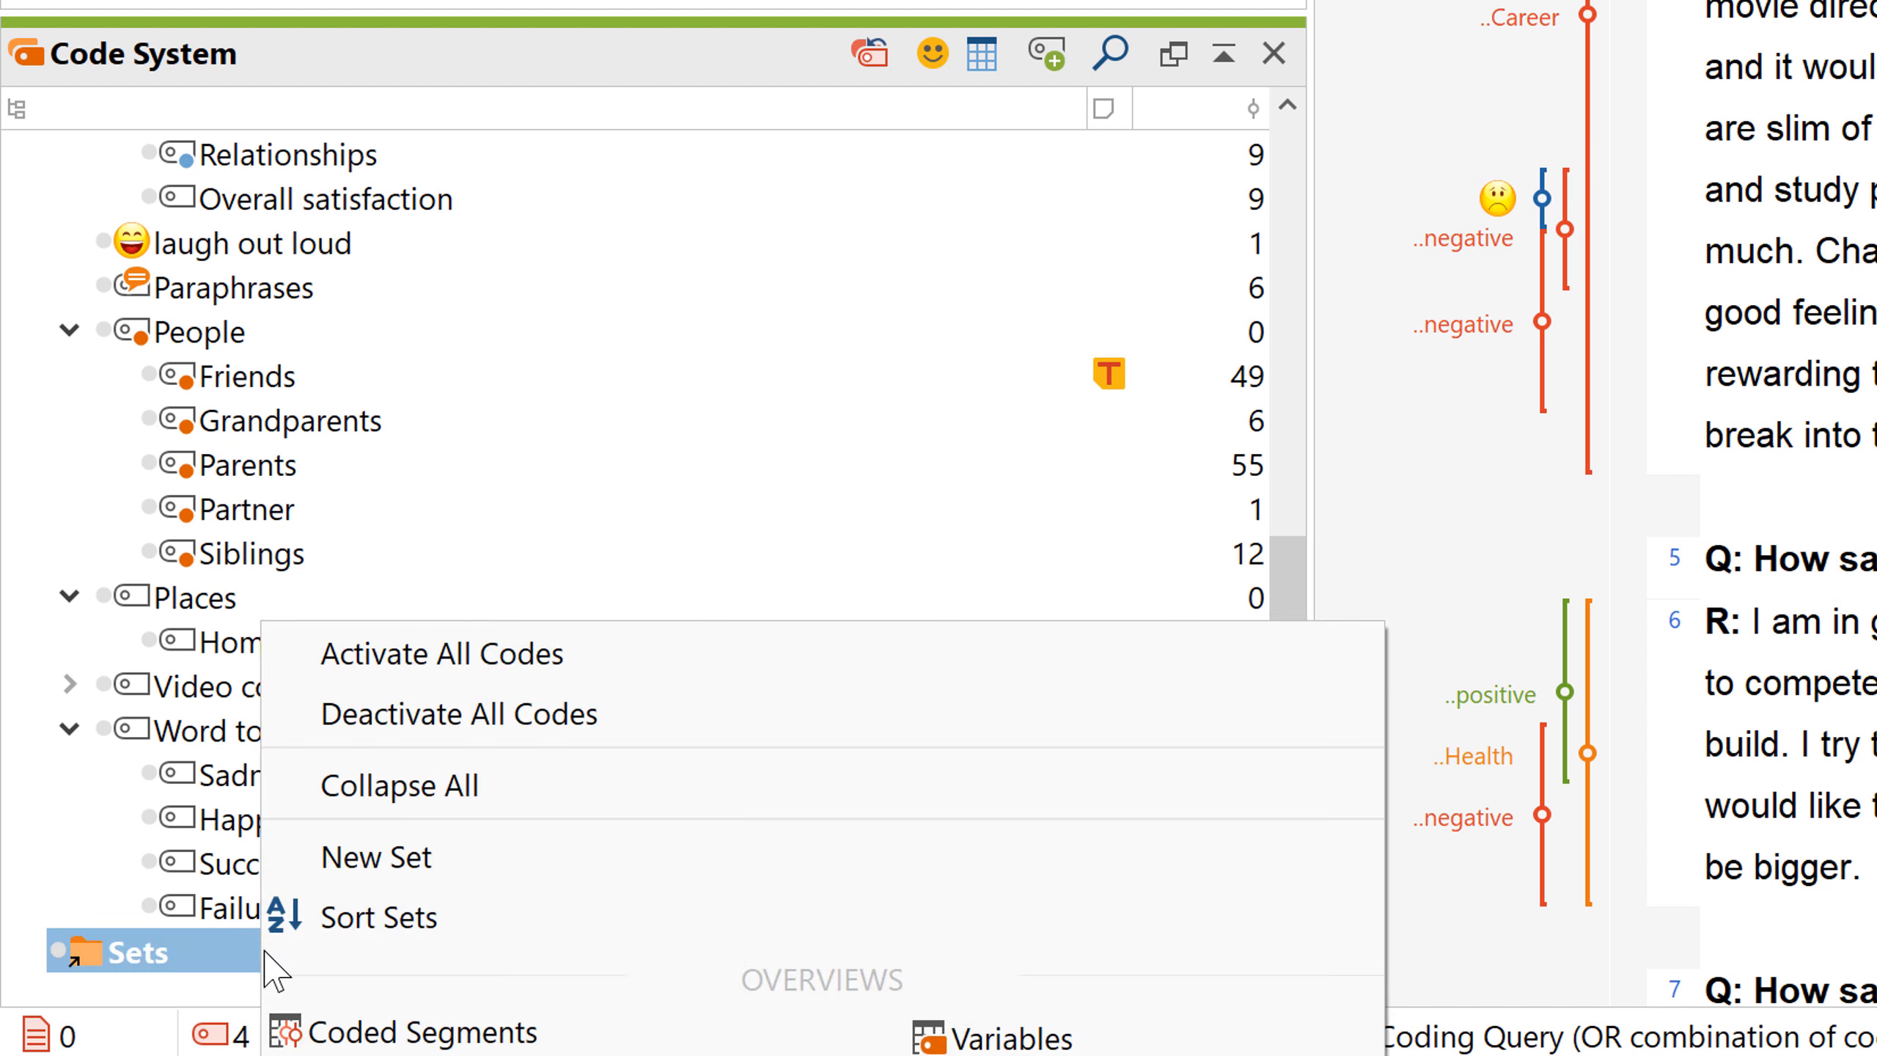
{"action": "left_click", "coordinate": [496, 878]}
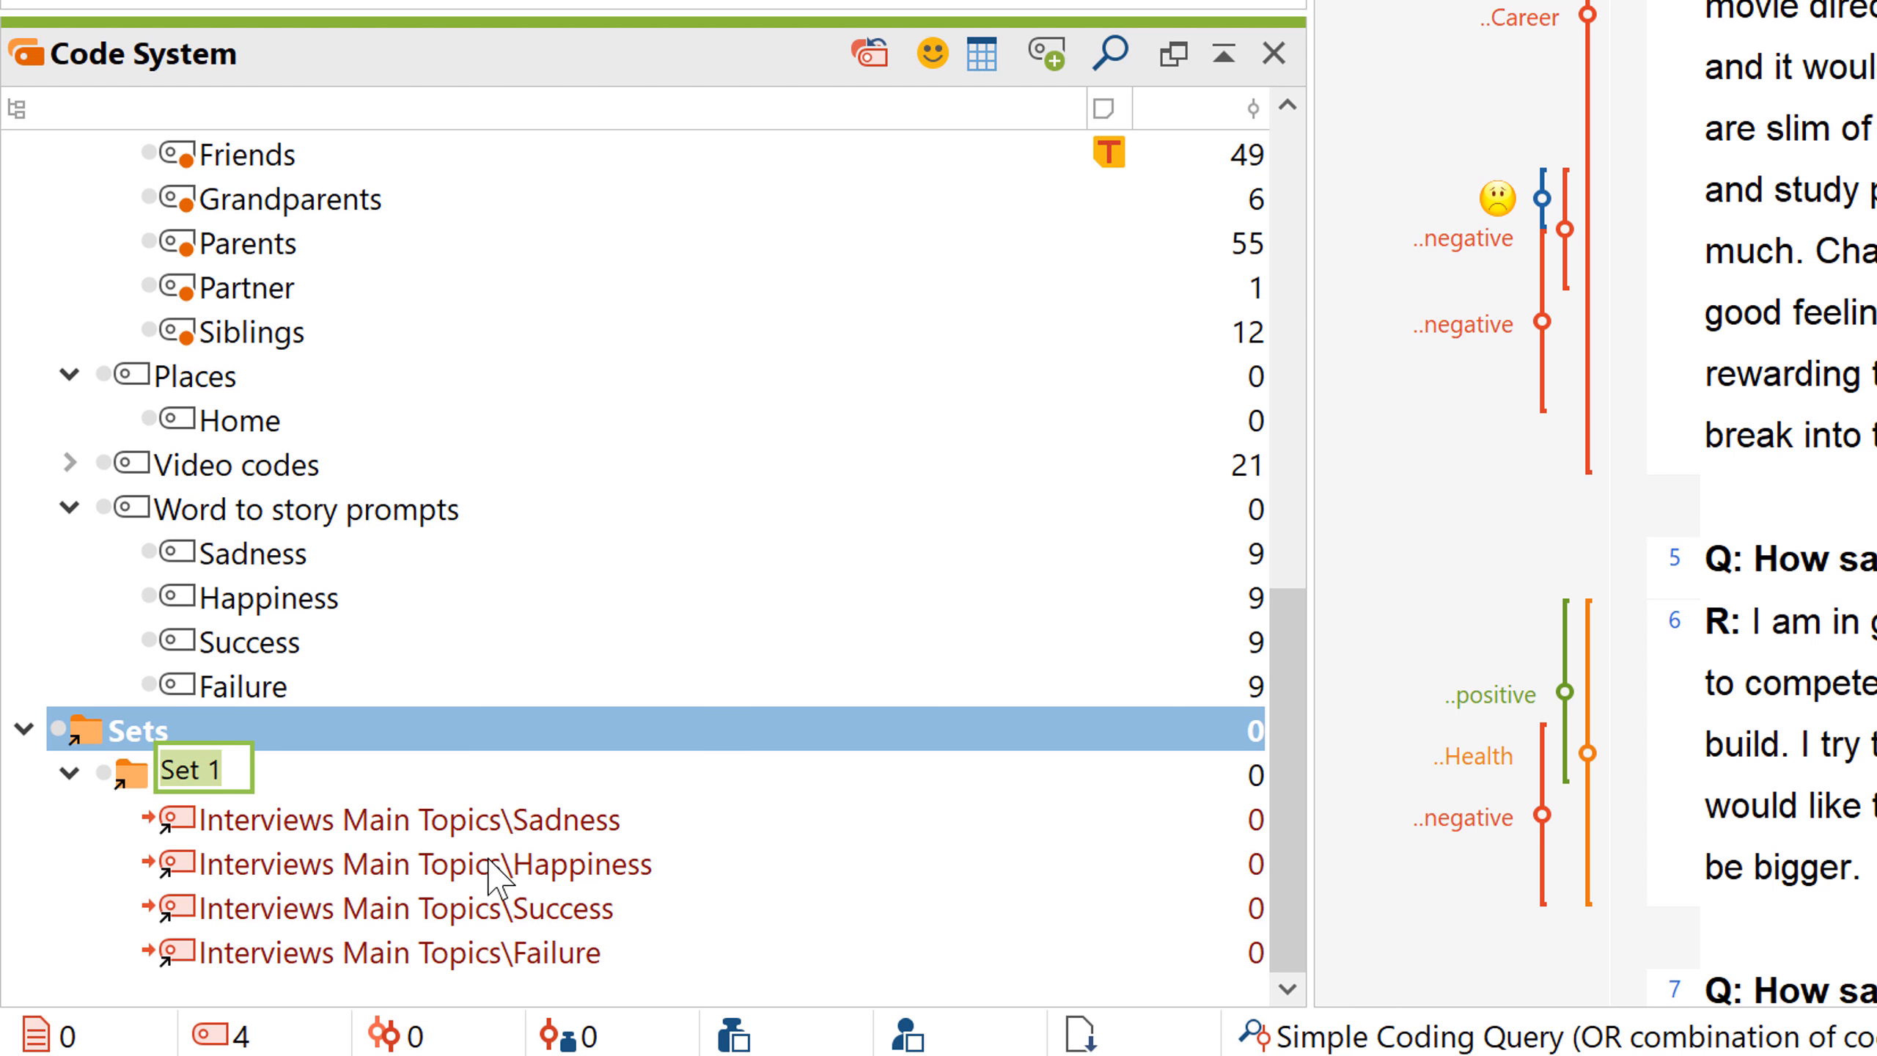
{"action": "key", "text": "Return"}
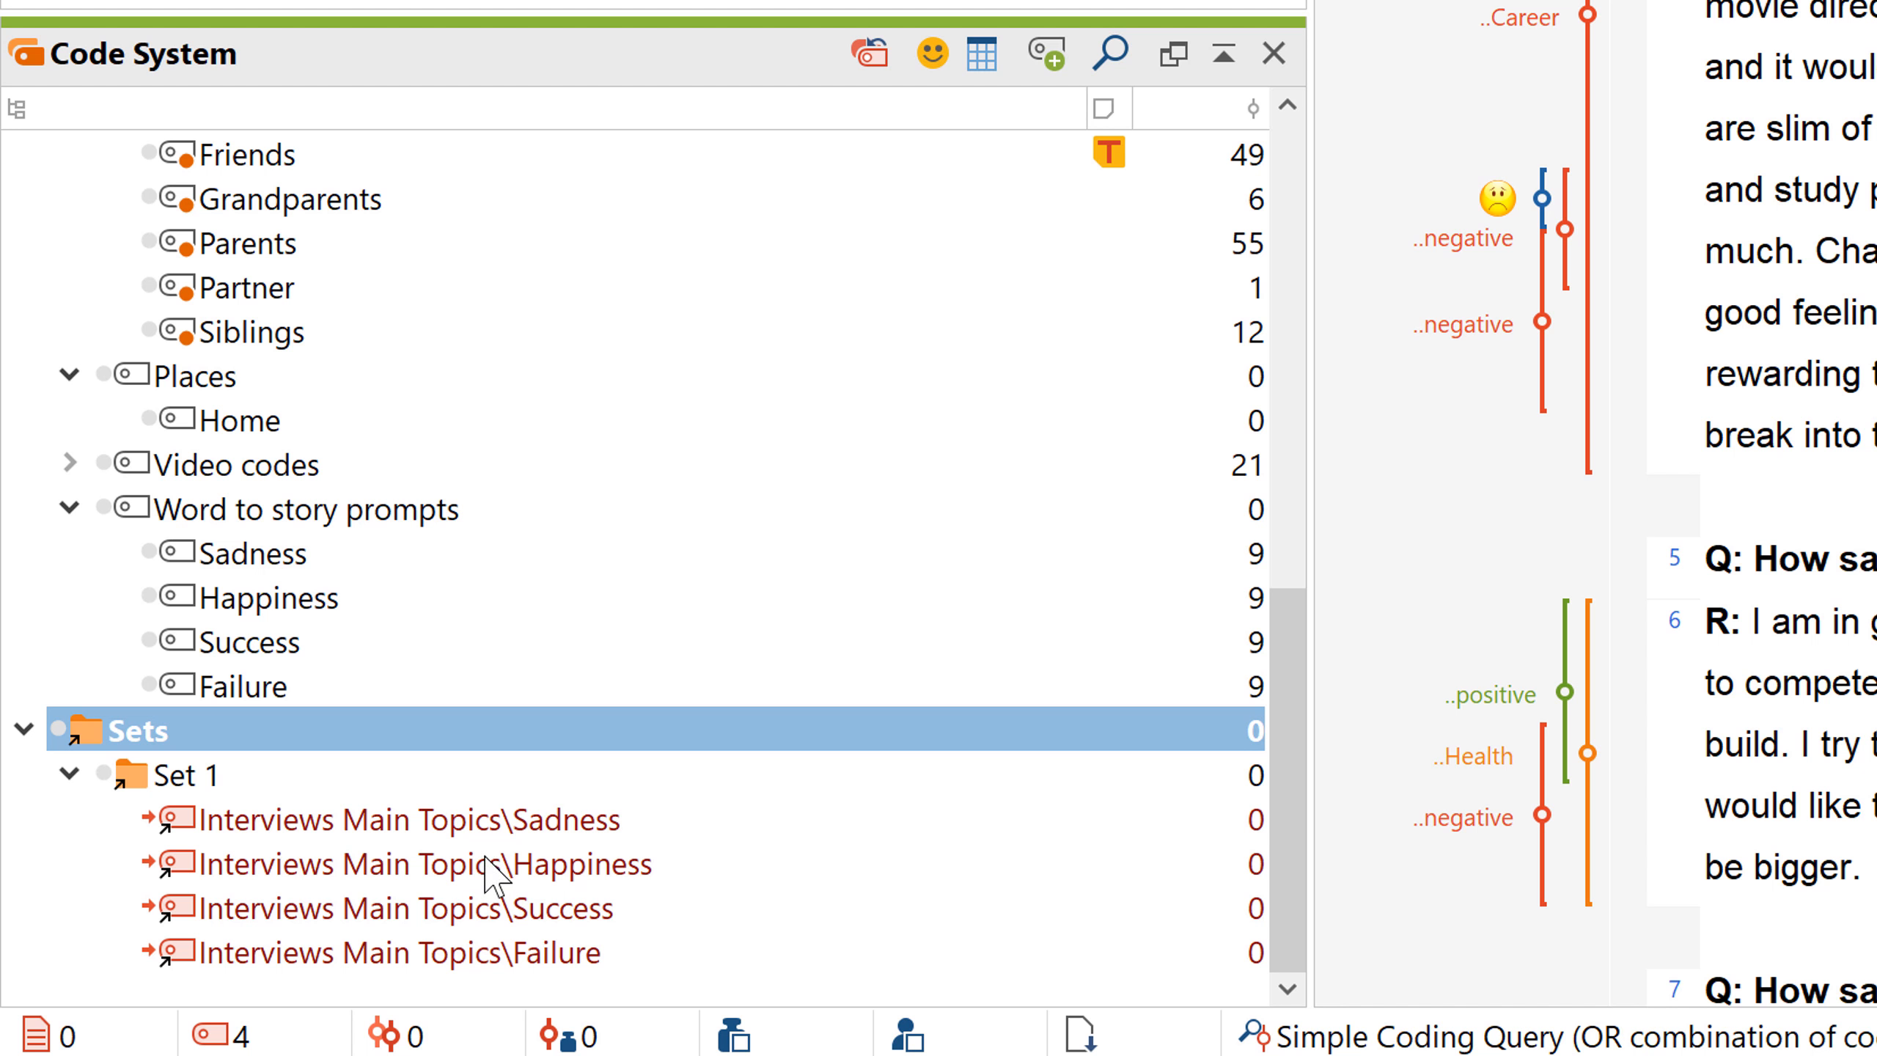
Step: Add the Home code from Places and the Parents and Friends codes from People to Set 1
{"action": "left_click_drag", "start_coordinate": [494, 876], "coordinate": [198, 774]}
{"action": "left_click", "coordinate": [236, 248]}
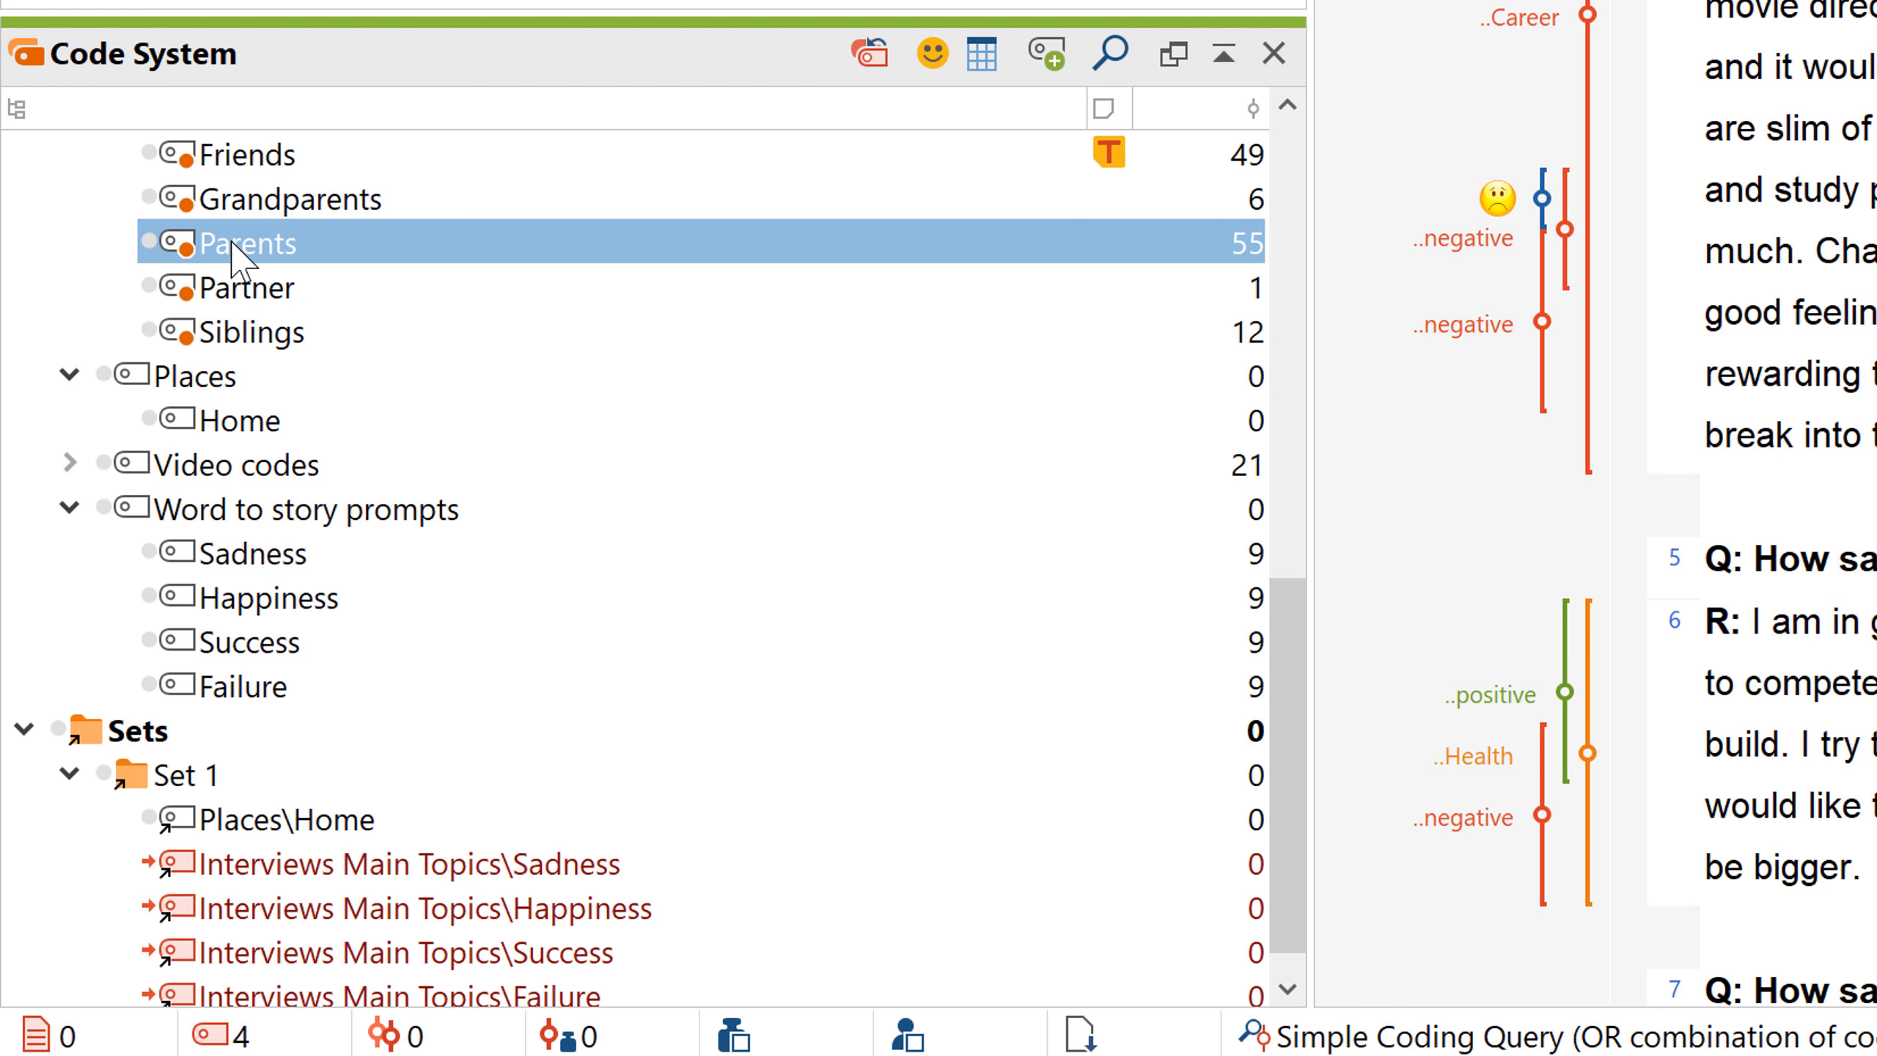
{"action": "left_click_drag", "start_coordinate": [235, 248], "coordinate": [174, 773]}
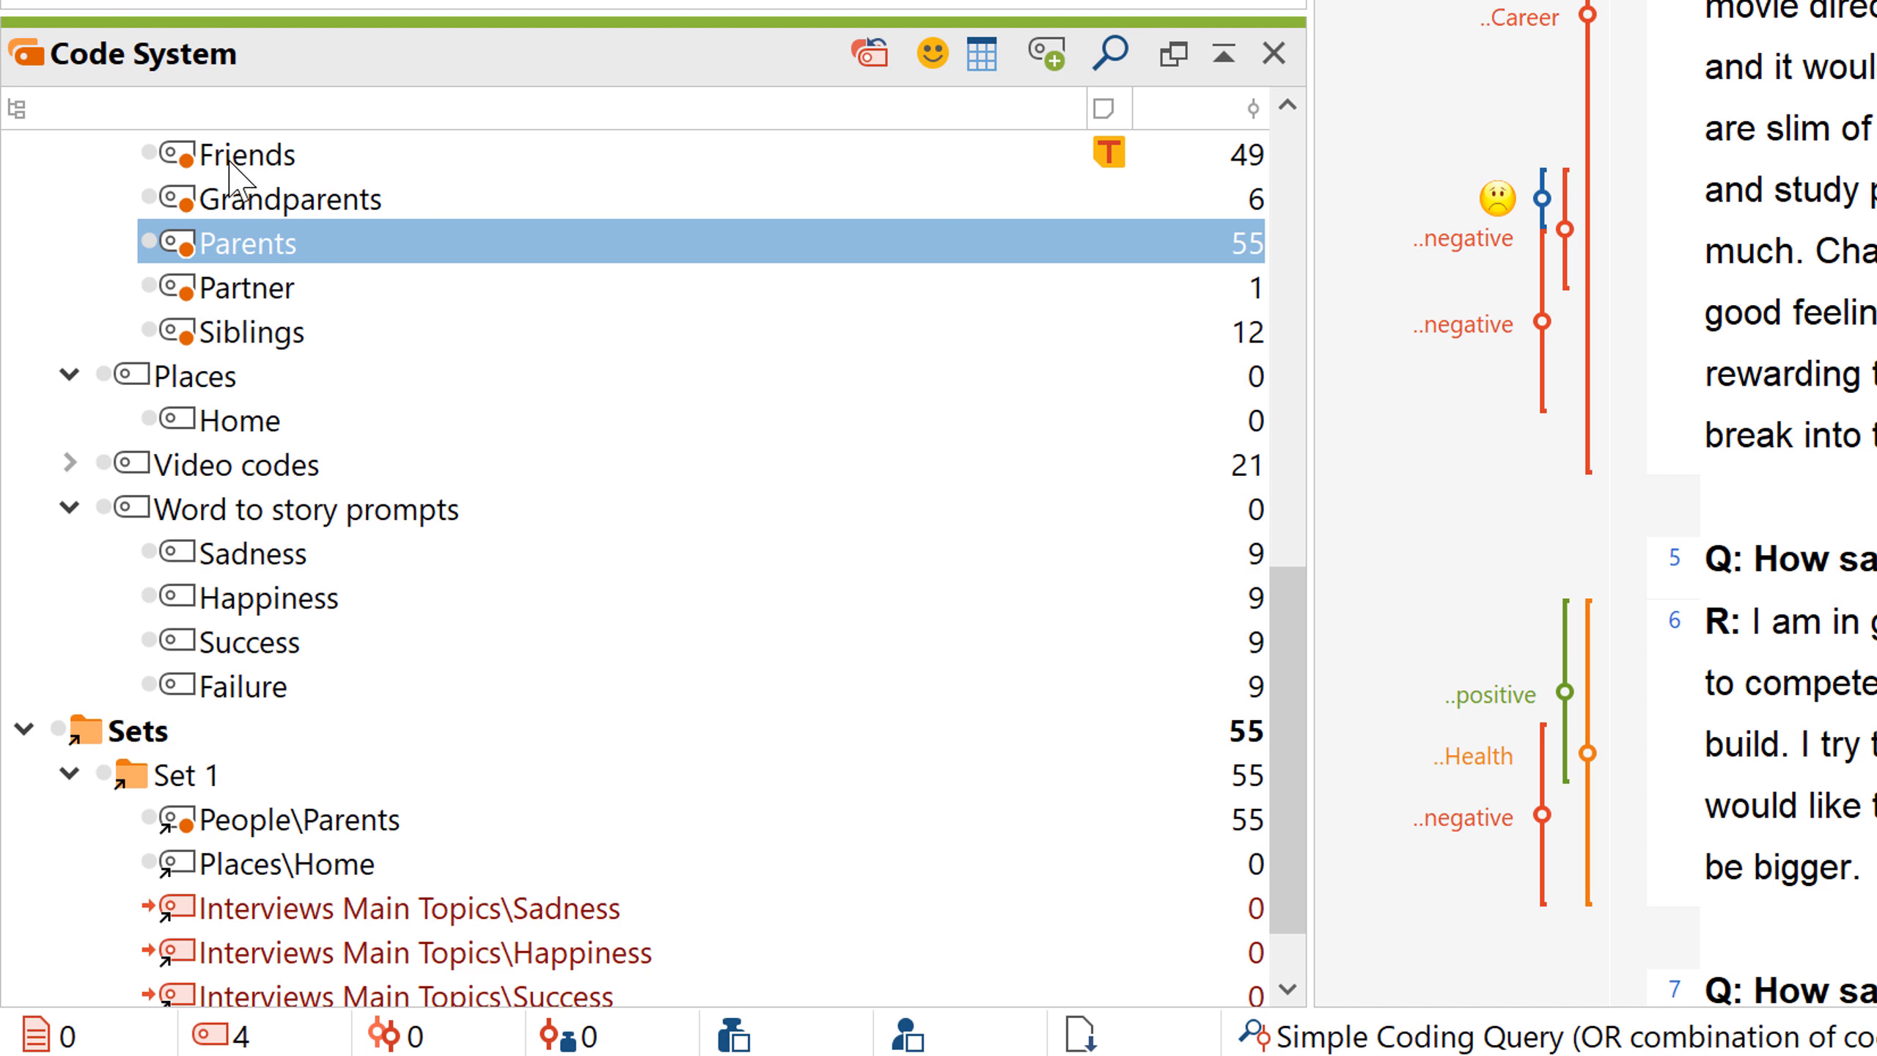
{"action": "left_click_drag", "start_coordinate": [229, 160], "coordinate": [250, 772]}
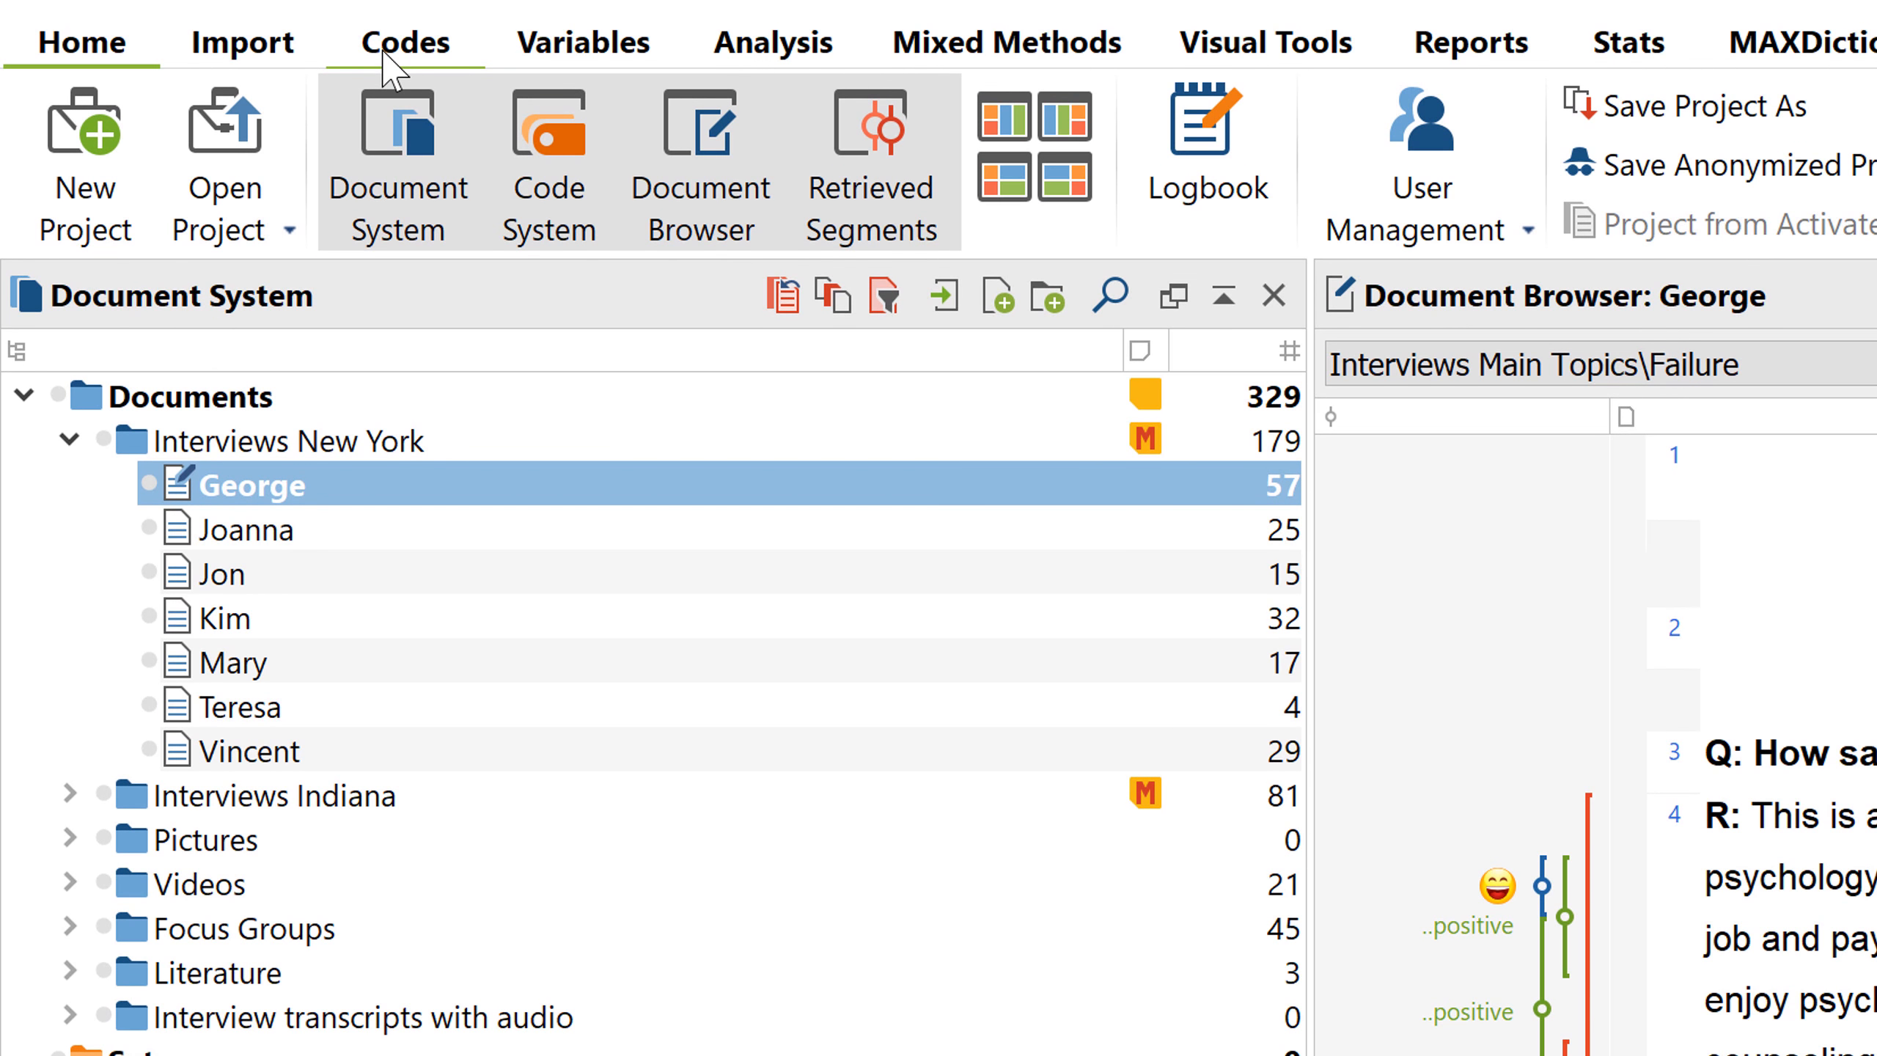
Step: Open Creative Coding and place the Sadness, Happiness, Success, Failure, Health and Home life codes on the map
{"action": "left_click", "coordinate": [395, 44]}
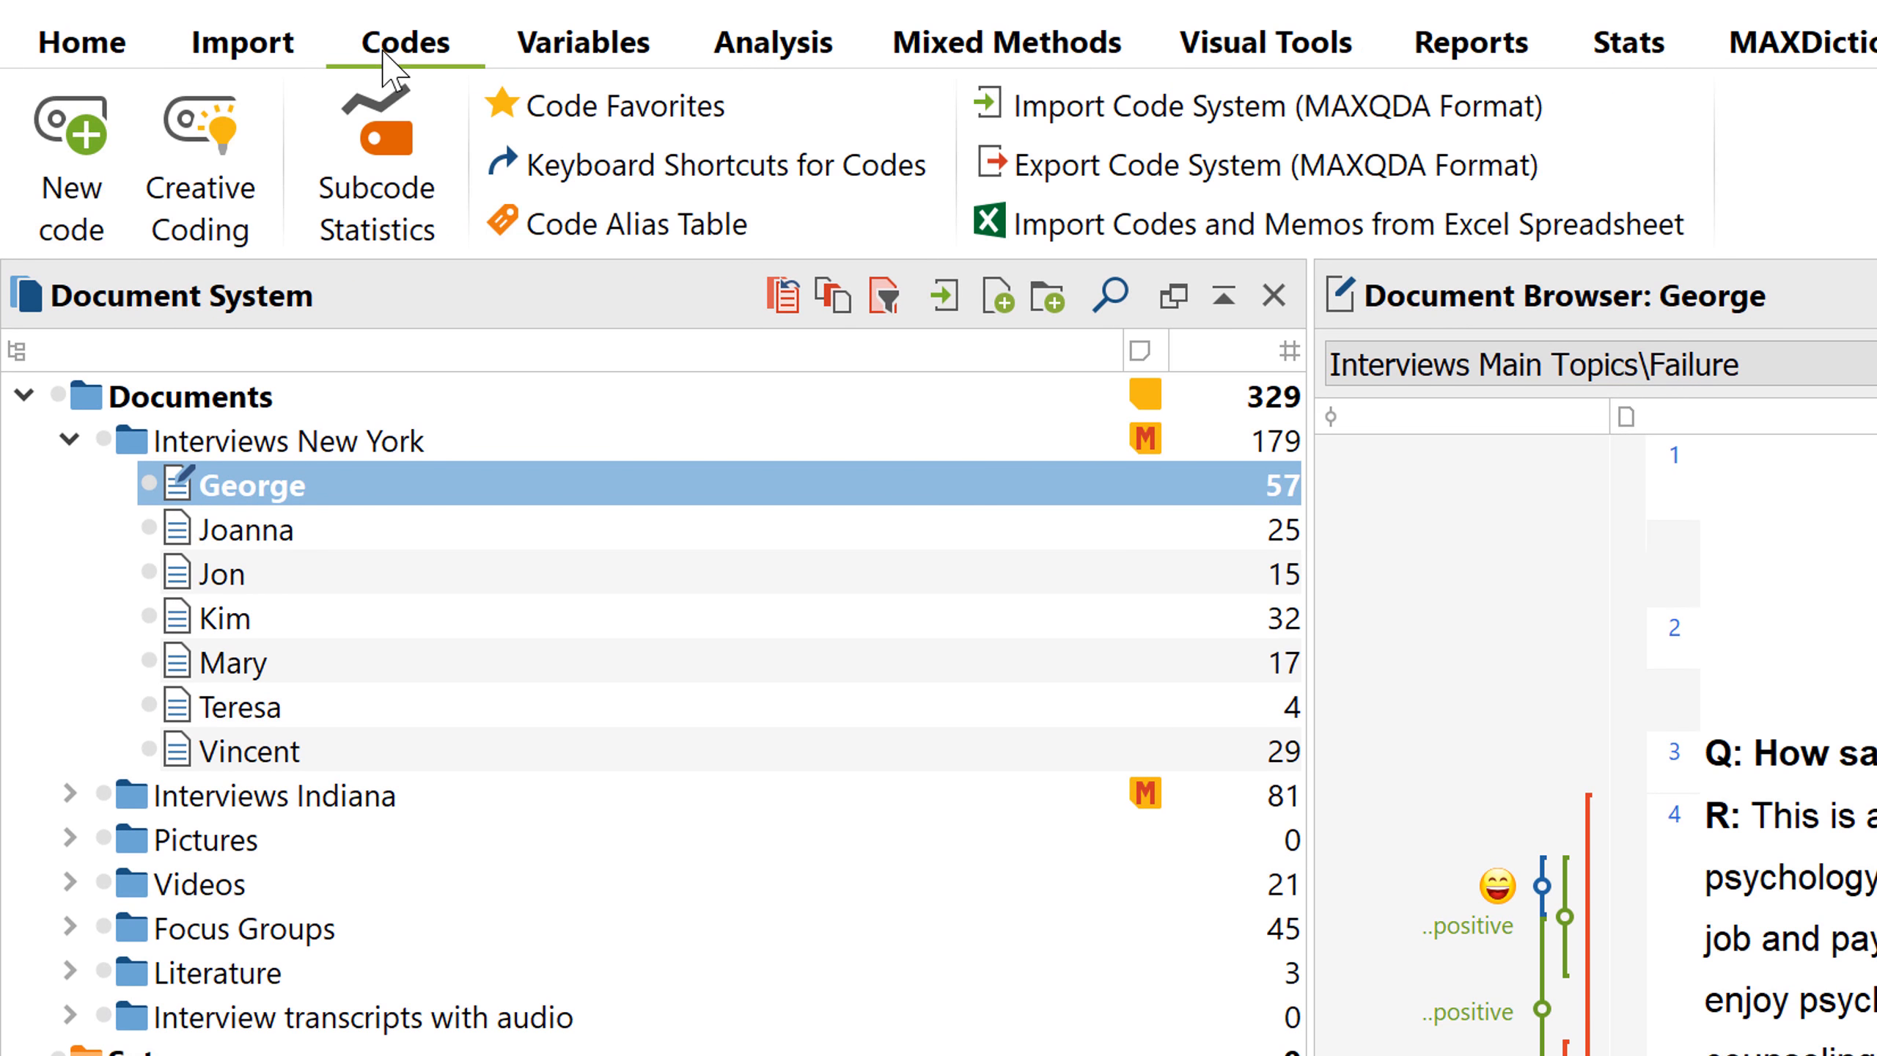
{"action": "left_click", "coordinate": [200, 162]}
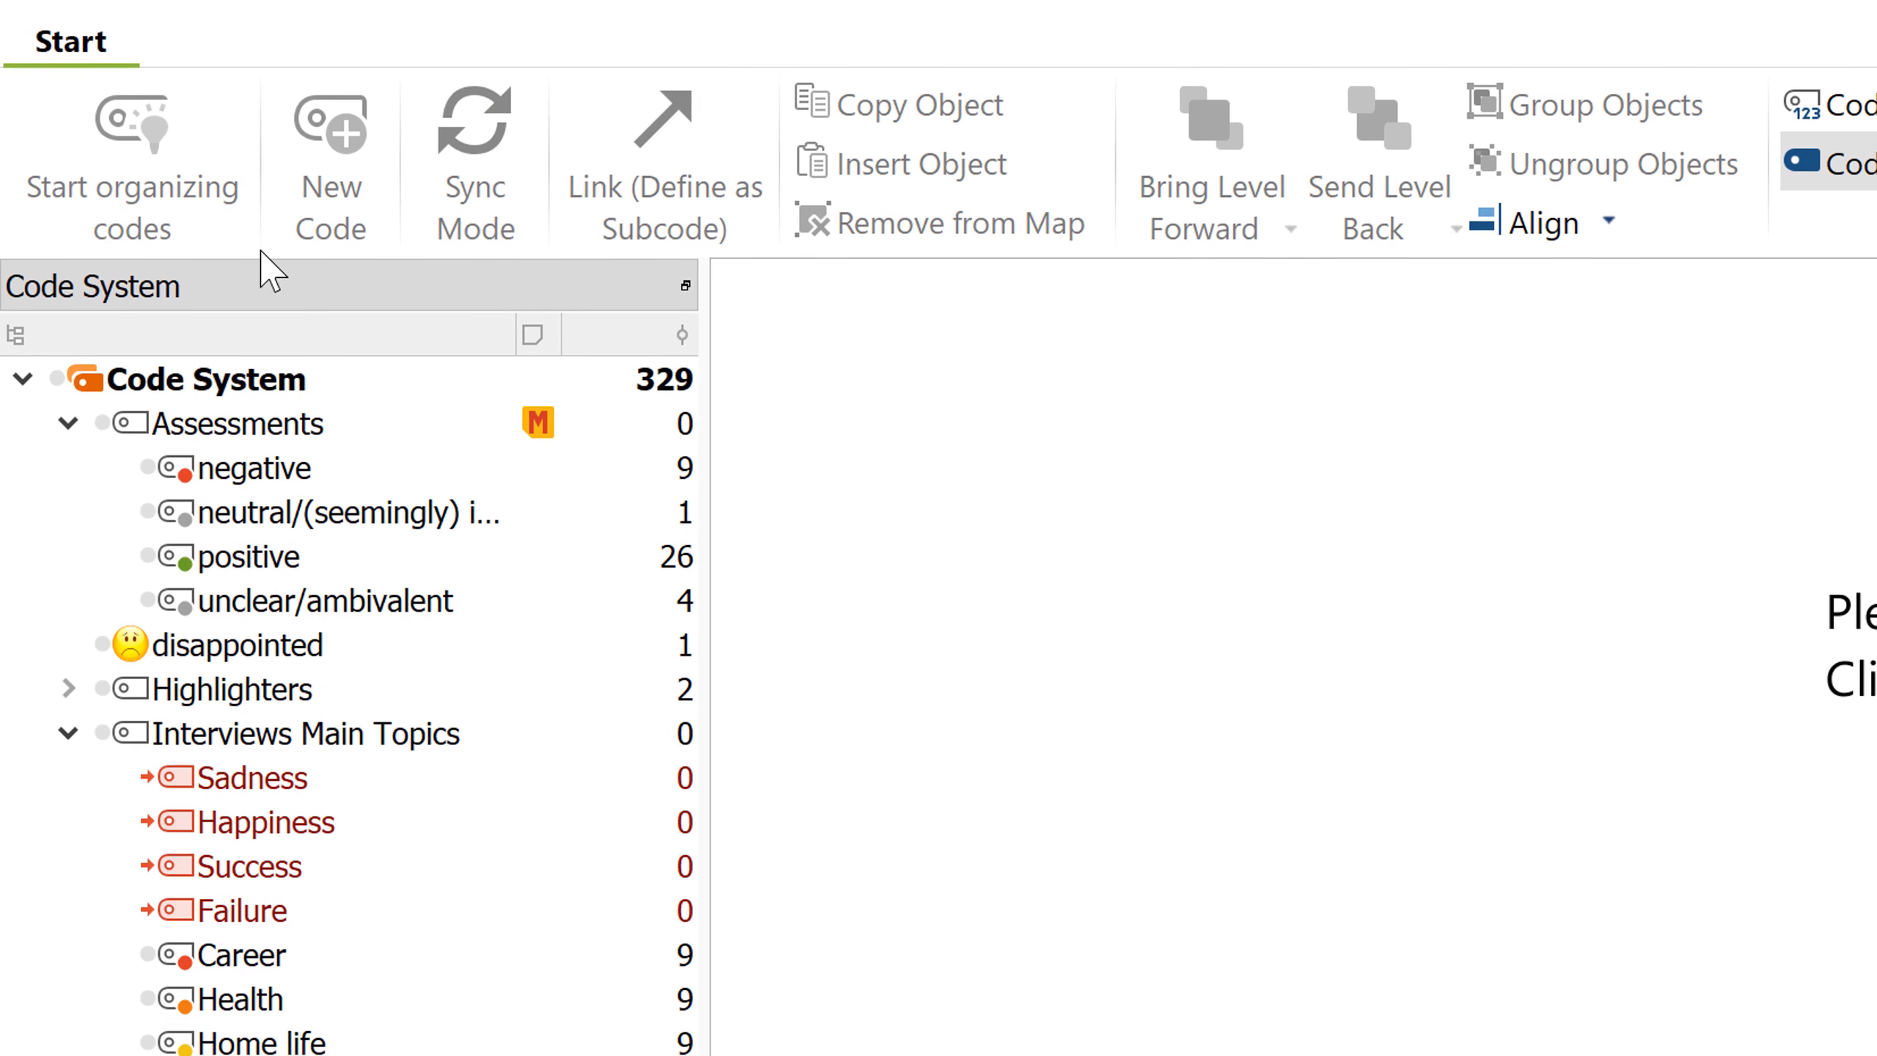
{"action": "left_click_drag", "start_coordinate": [306, 776], "coordinate": [1022, 970]}
{"action": "left_click_drag", "start_coordinate": [243, 820], "coordinate": [1458, 963]}
{"action": "left_click_drag", "start_coordinate": [237, 863], "coordinate": [483, 921]}
{"action": "left_click_drag", "start_coordinate": [439, 752], "coordinate": [1256, 1013]}
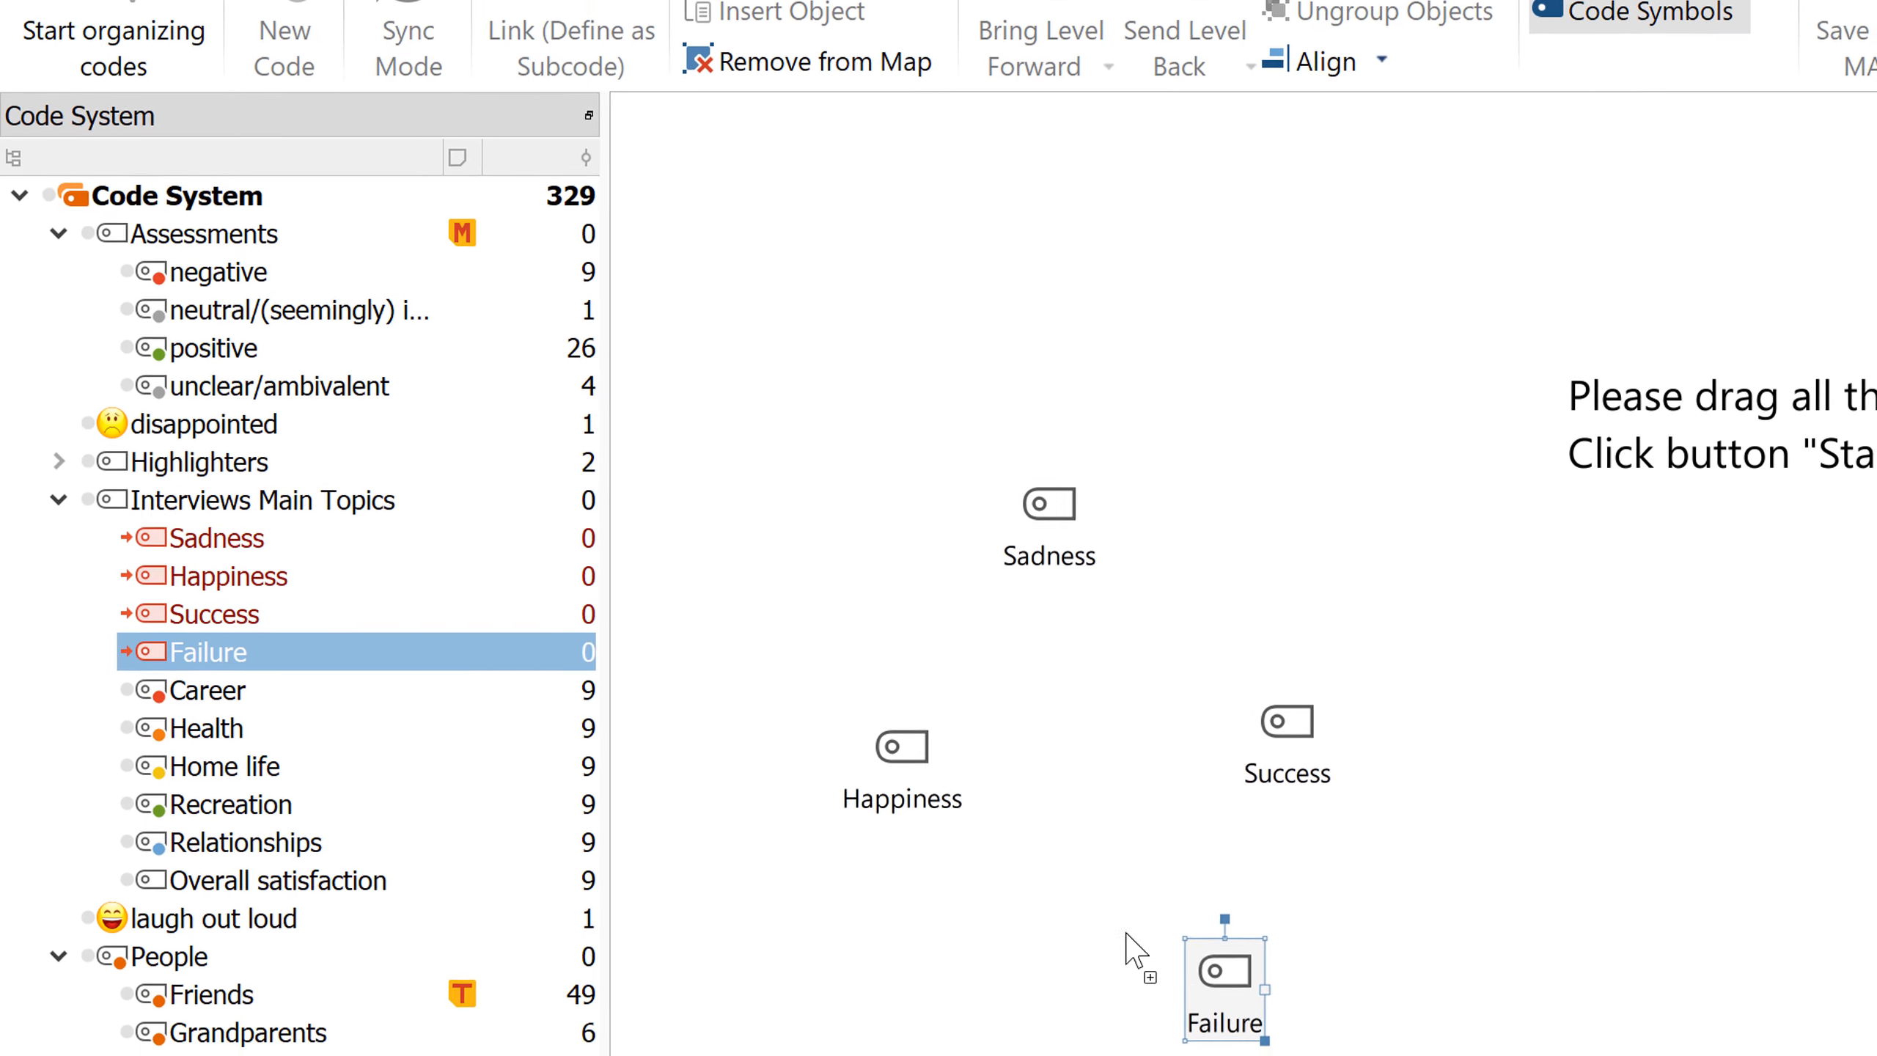
{"action": "left_click_drag", "start_coordinate": [214, 778], "coordinate": [946, 1050]}
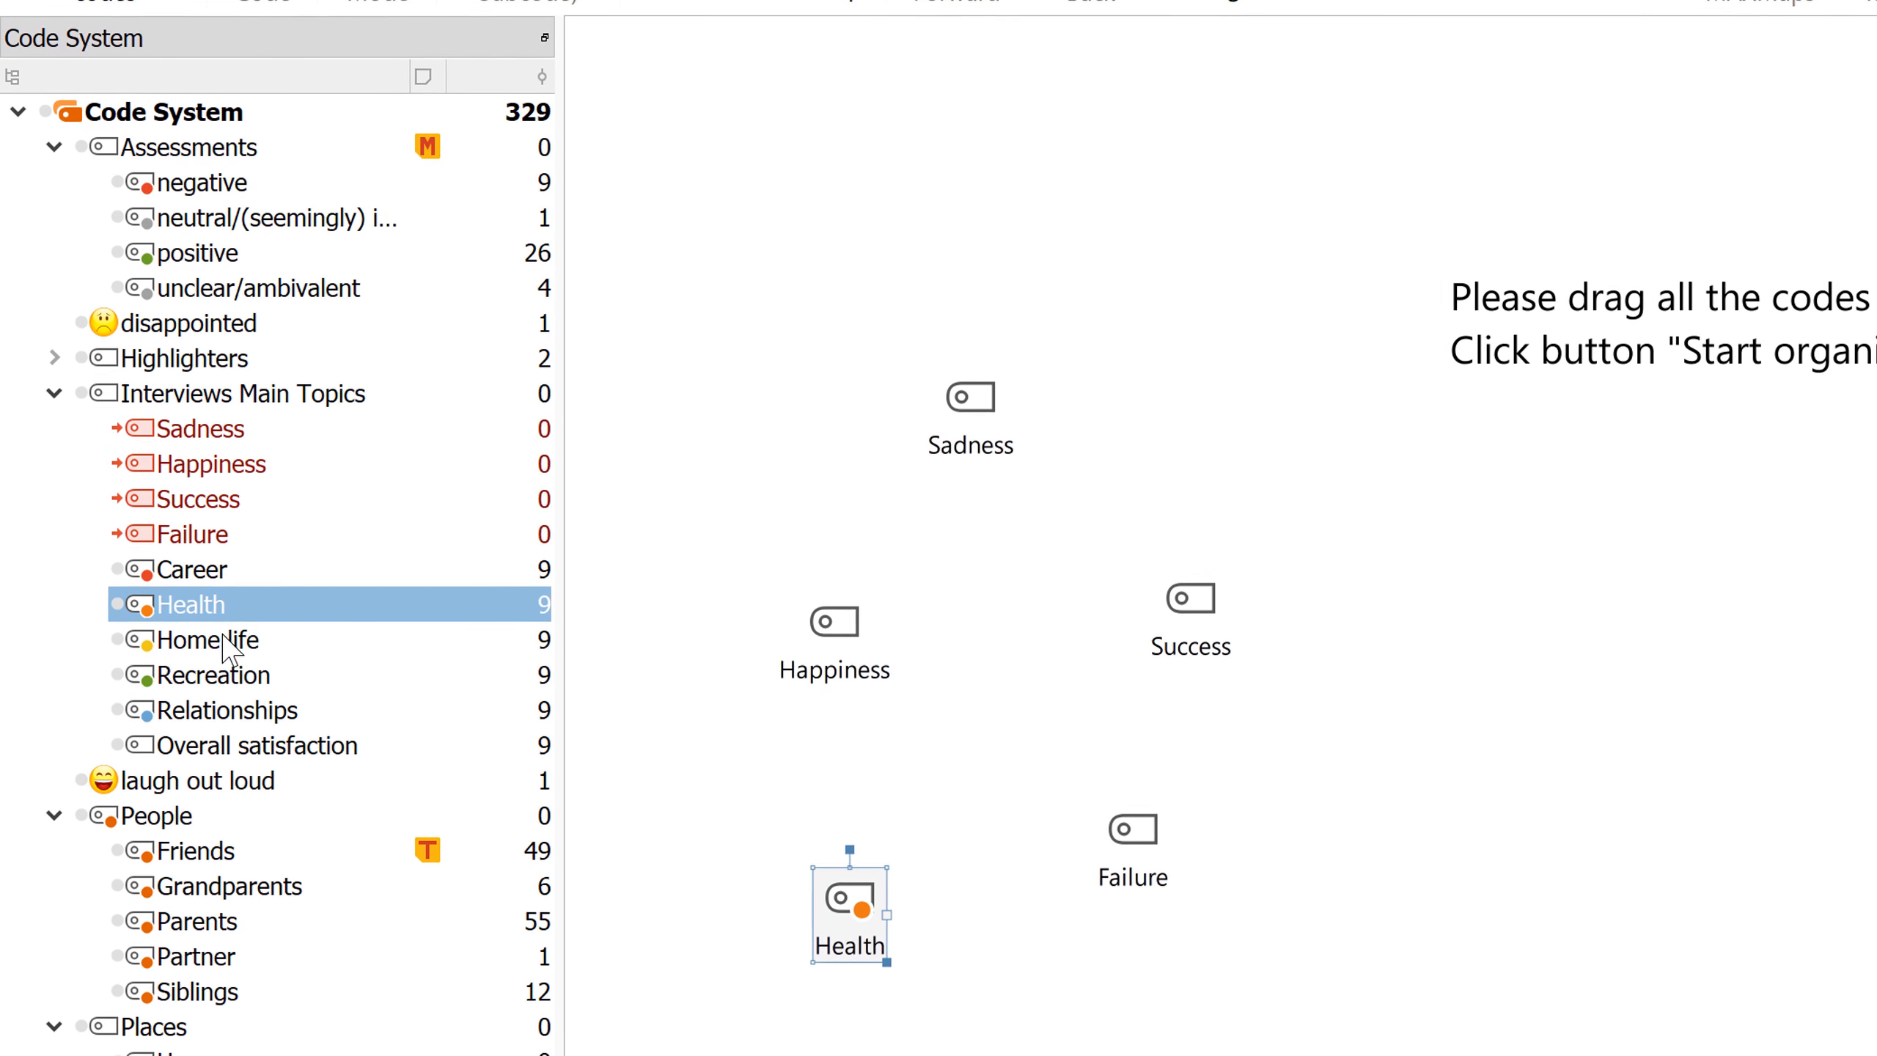
{"action": "left_click_drag", "start_coordinate": [211, 659], "coordinate": [1035, 976]}
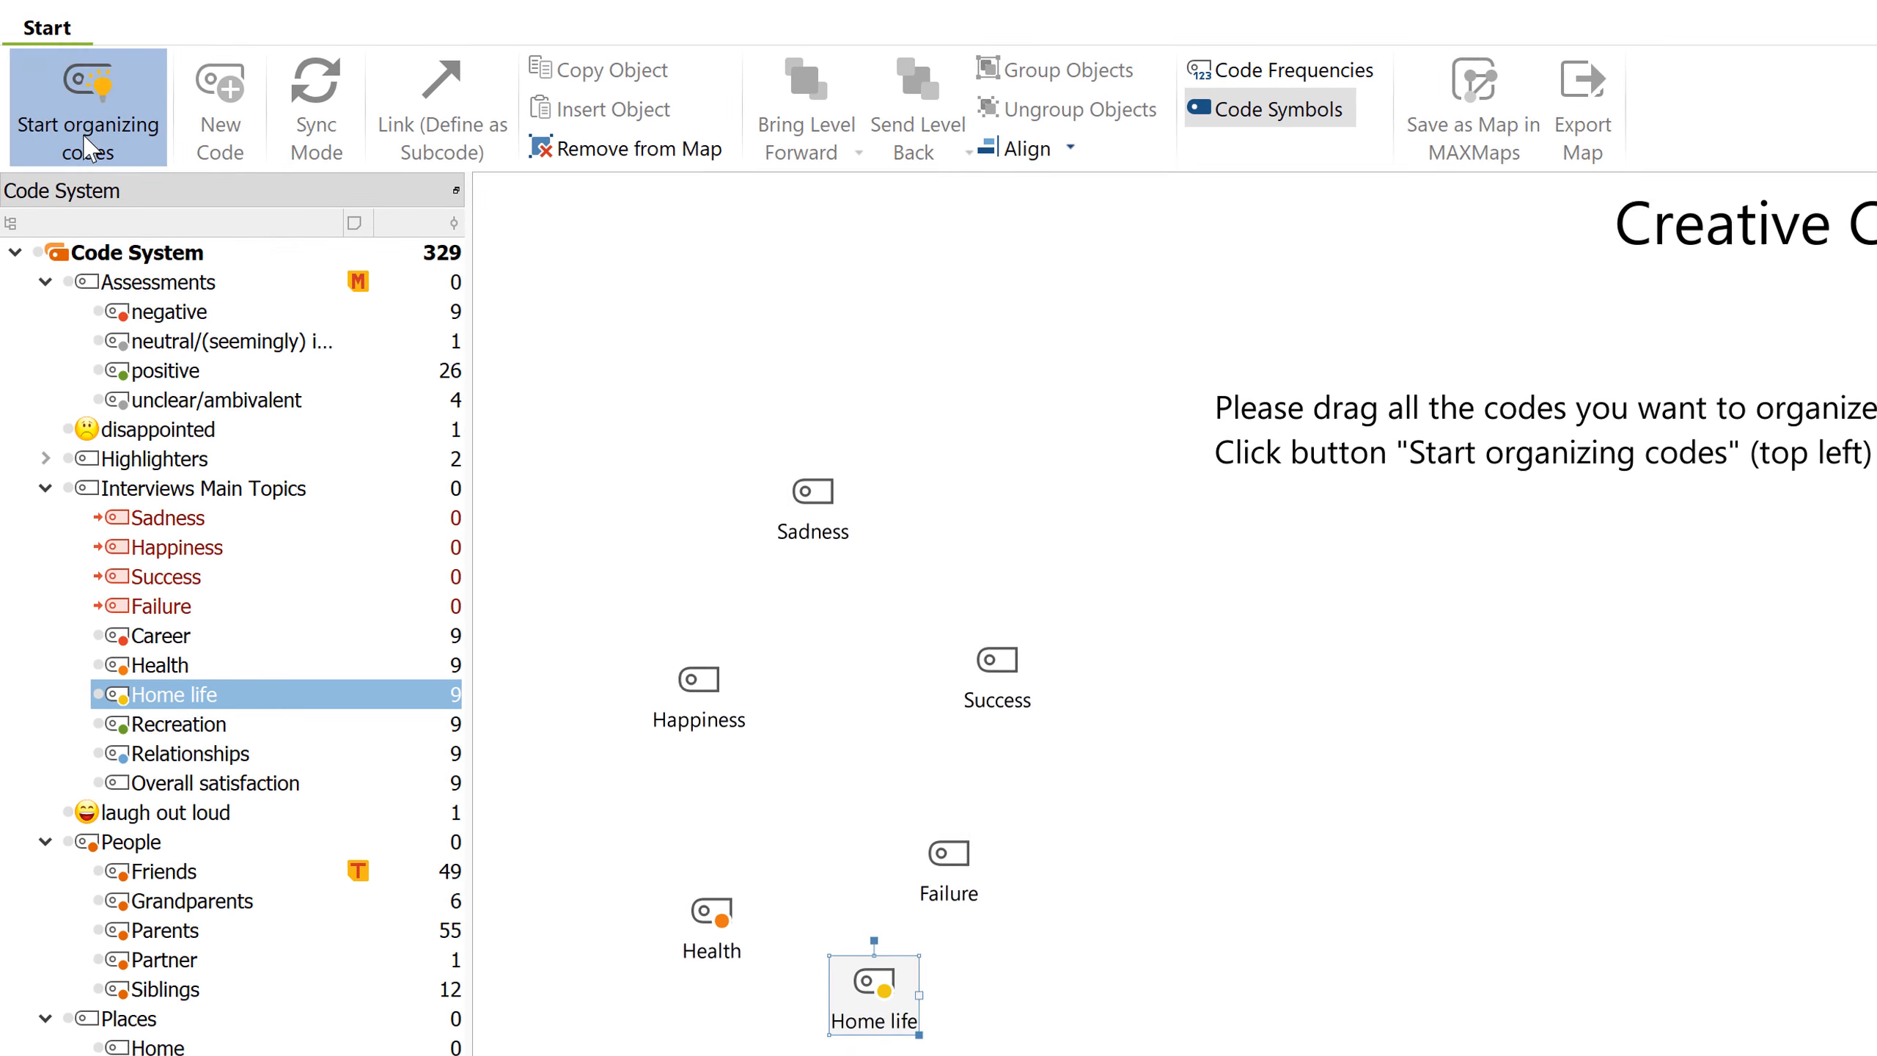
Step: Start organizing the codes and link Happiness to Success, Sadness to Failure, and Success to Health as subcodes
{"action": "left_click", "coordinate": [90, 147]}
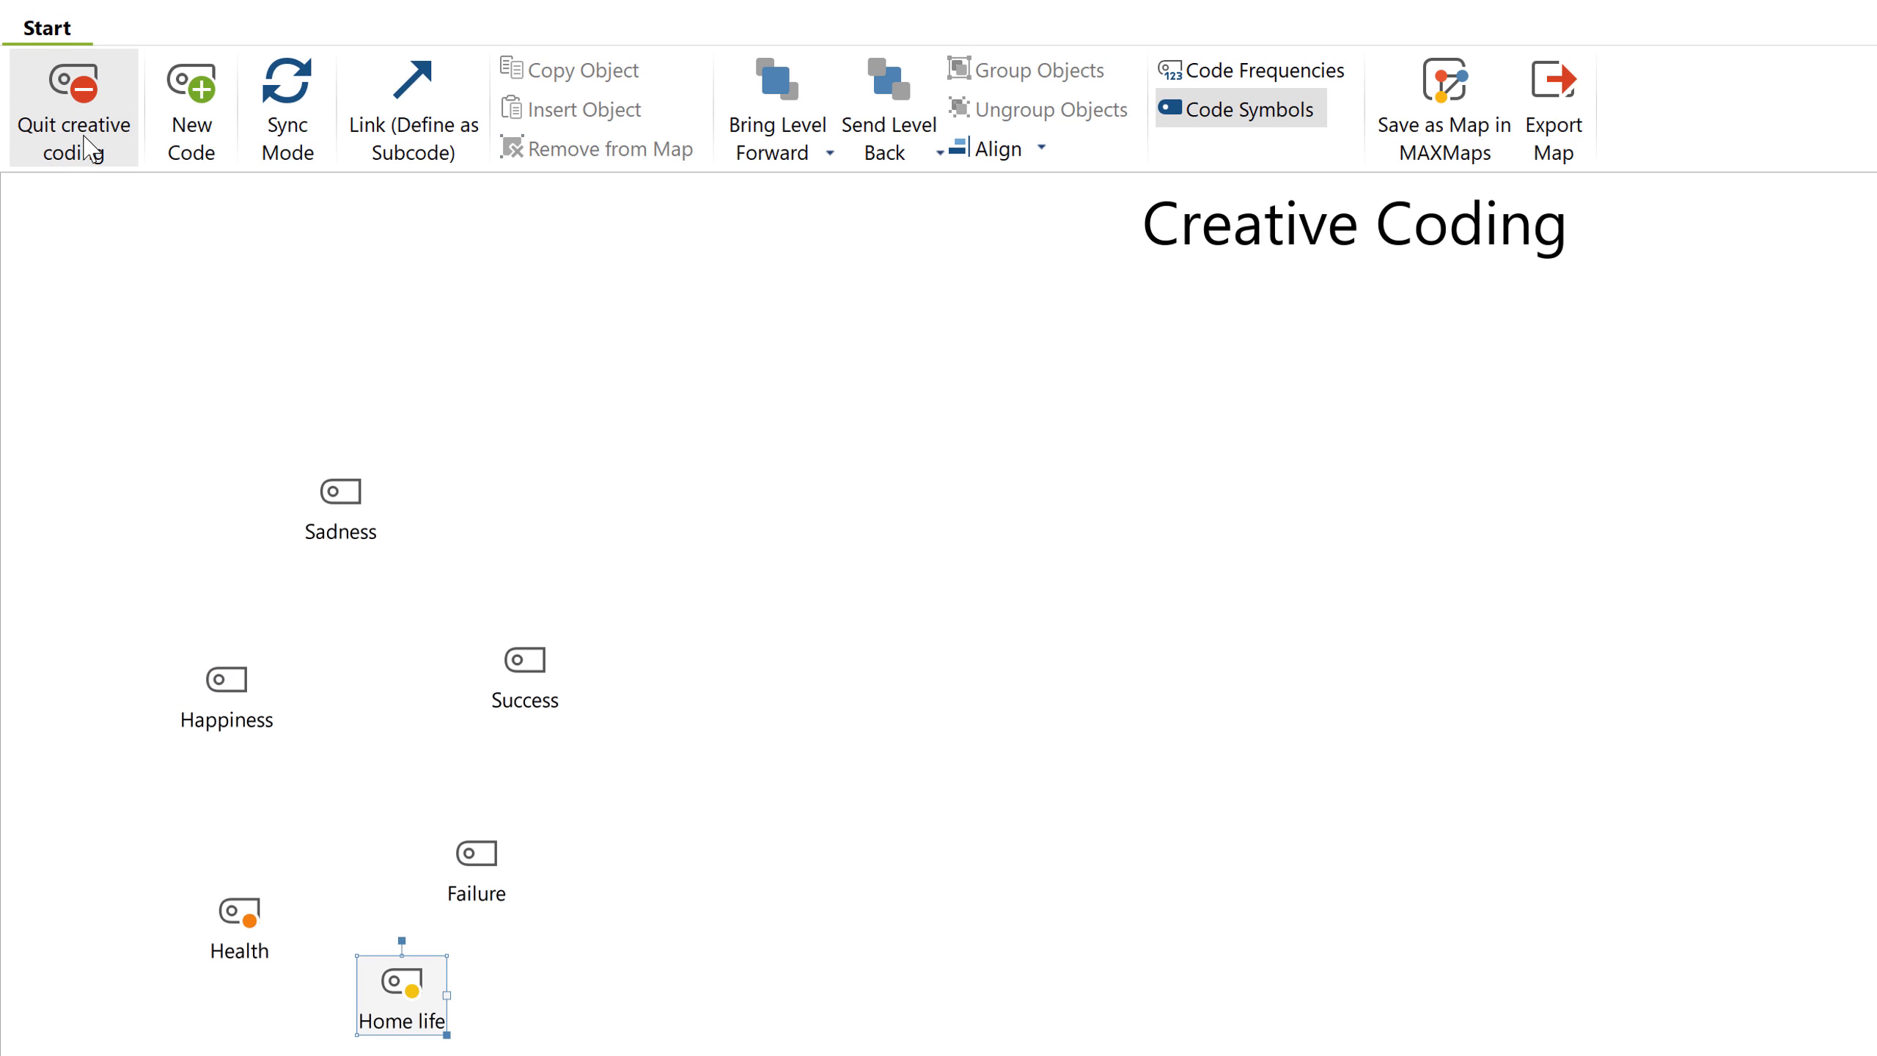
{"action": "left_click", "coordinate": [412, 148]}
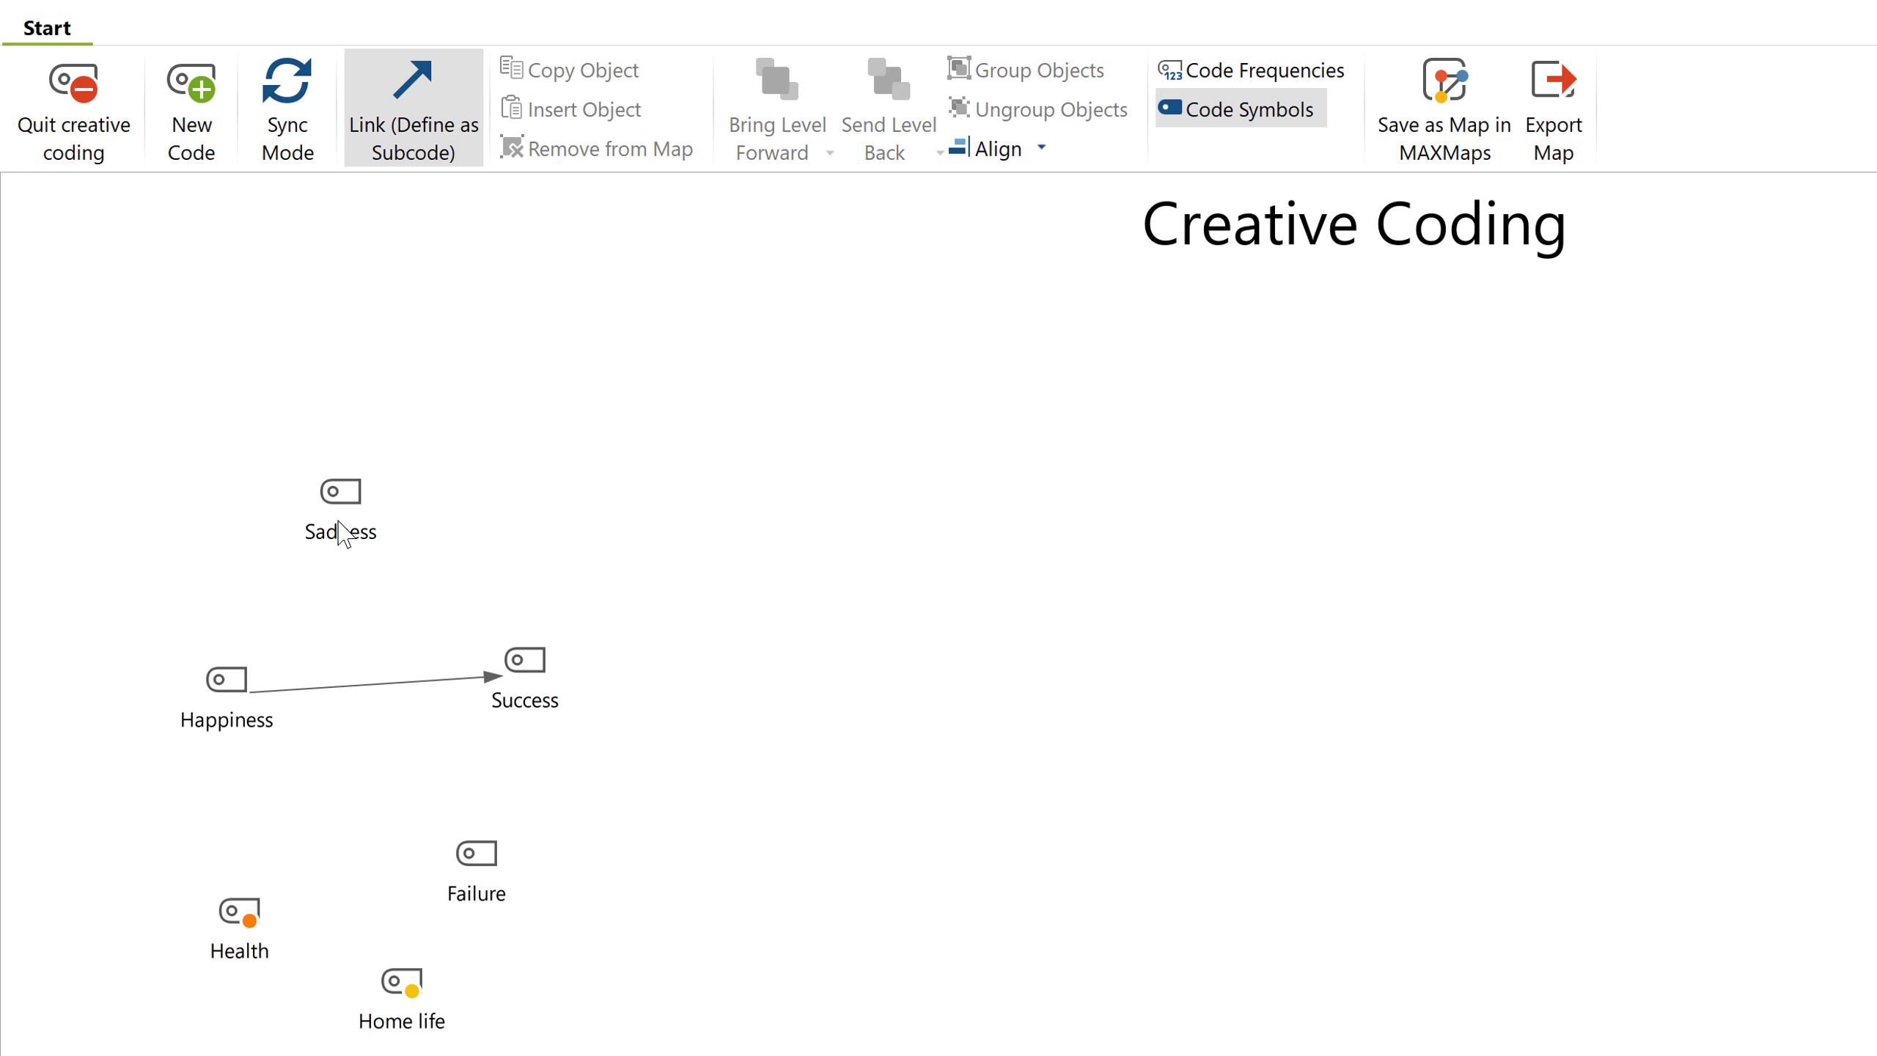
{"action": "left_click_drag", "start_coordinate": [438, 780], "coordinate": [477, 855]}
{"action": "left_click_drag", "start_coordinate": [525, 697], "coordinate": [244, 913]}
Step: Create a new code named Recreation on the map and merge it with the Home life code
{"action": "left_click", "coordinate": [195, 152]}
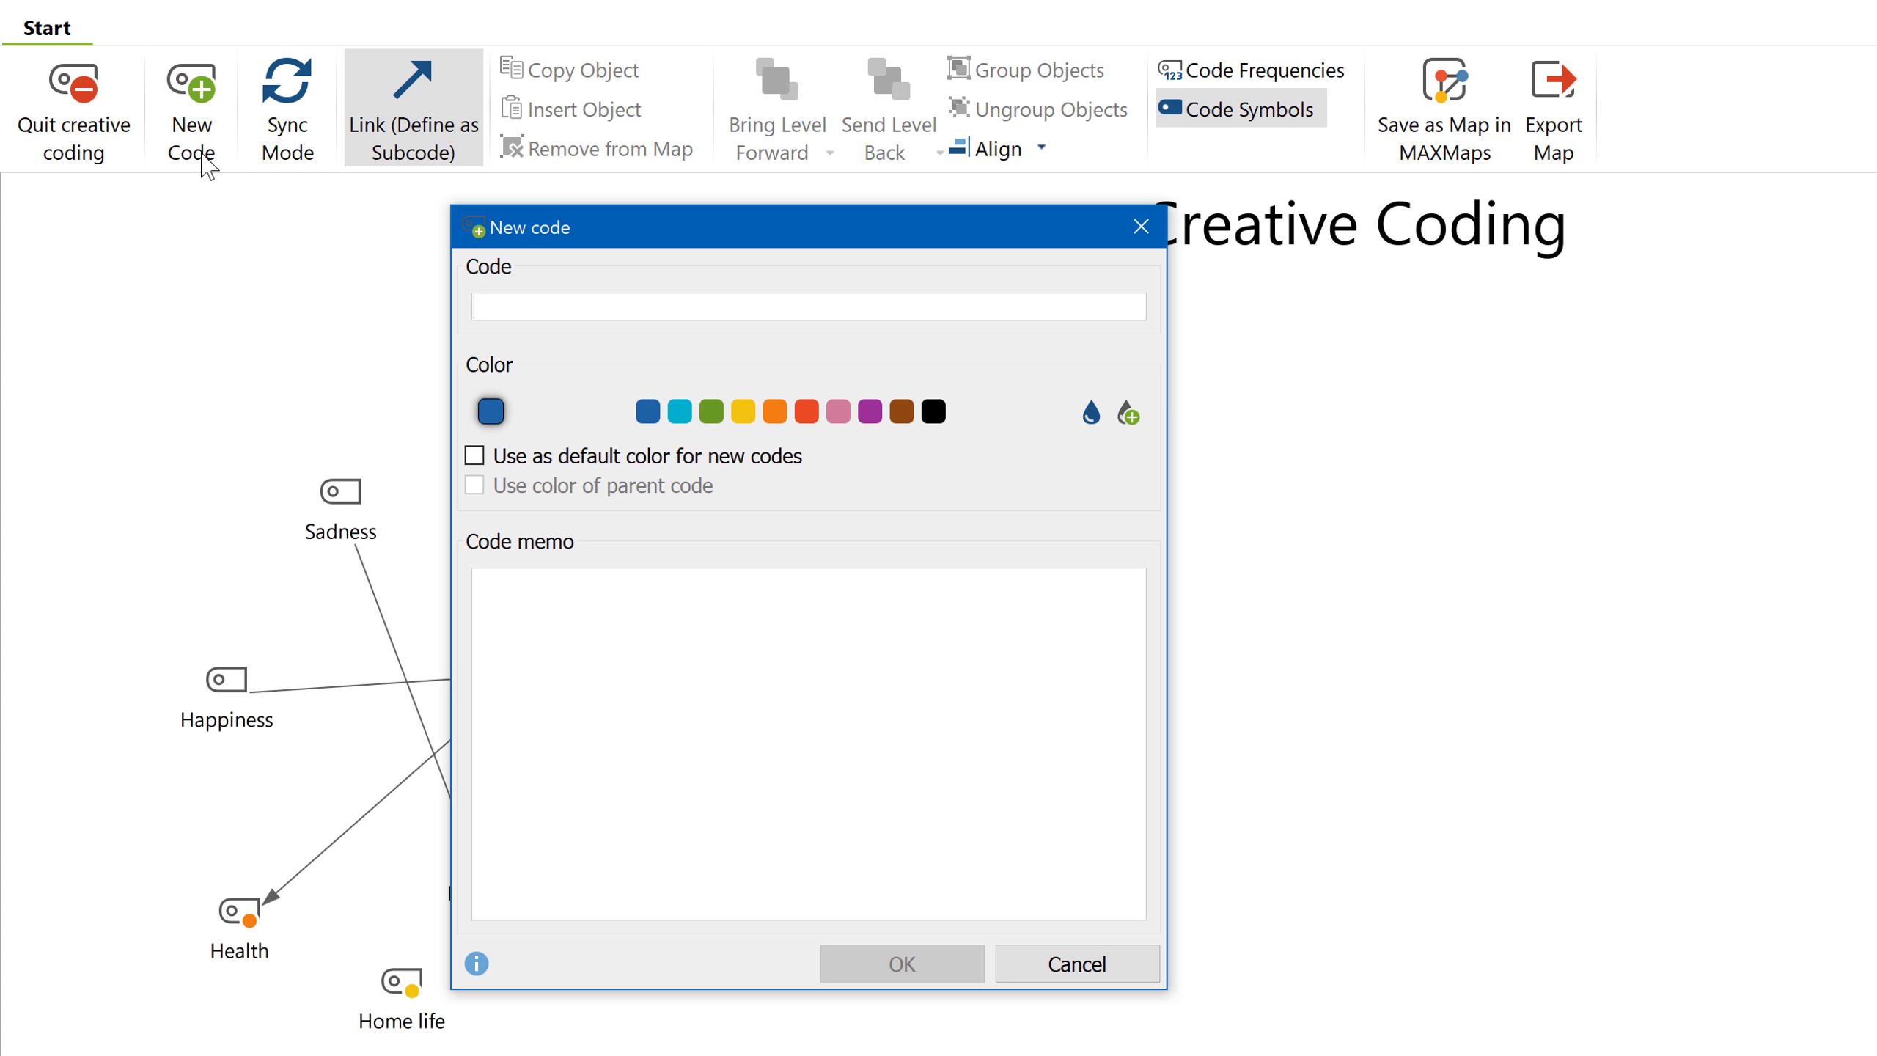
{"action": "key", "text": "Return"}
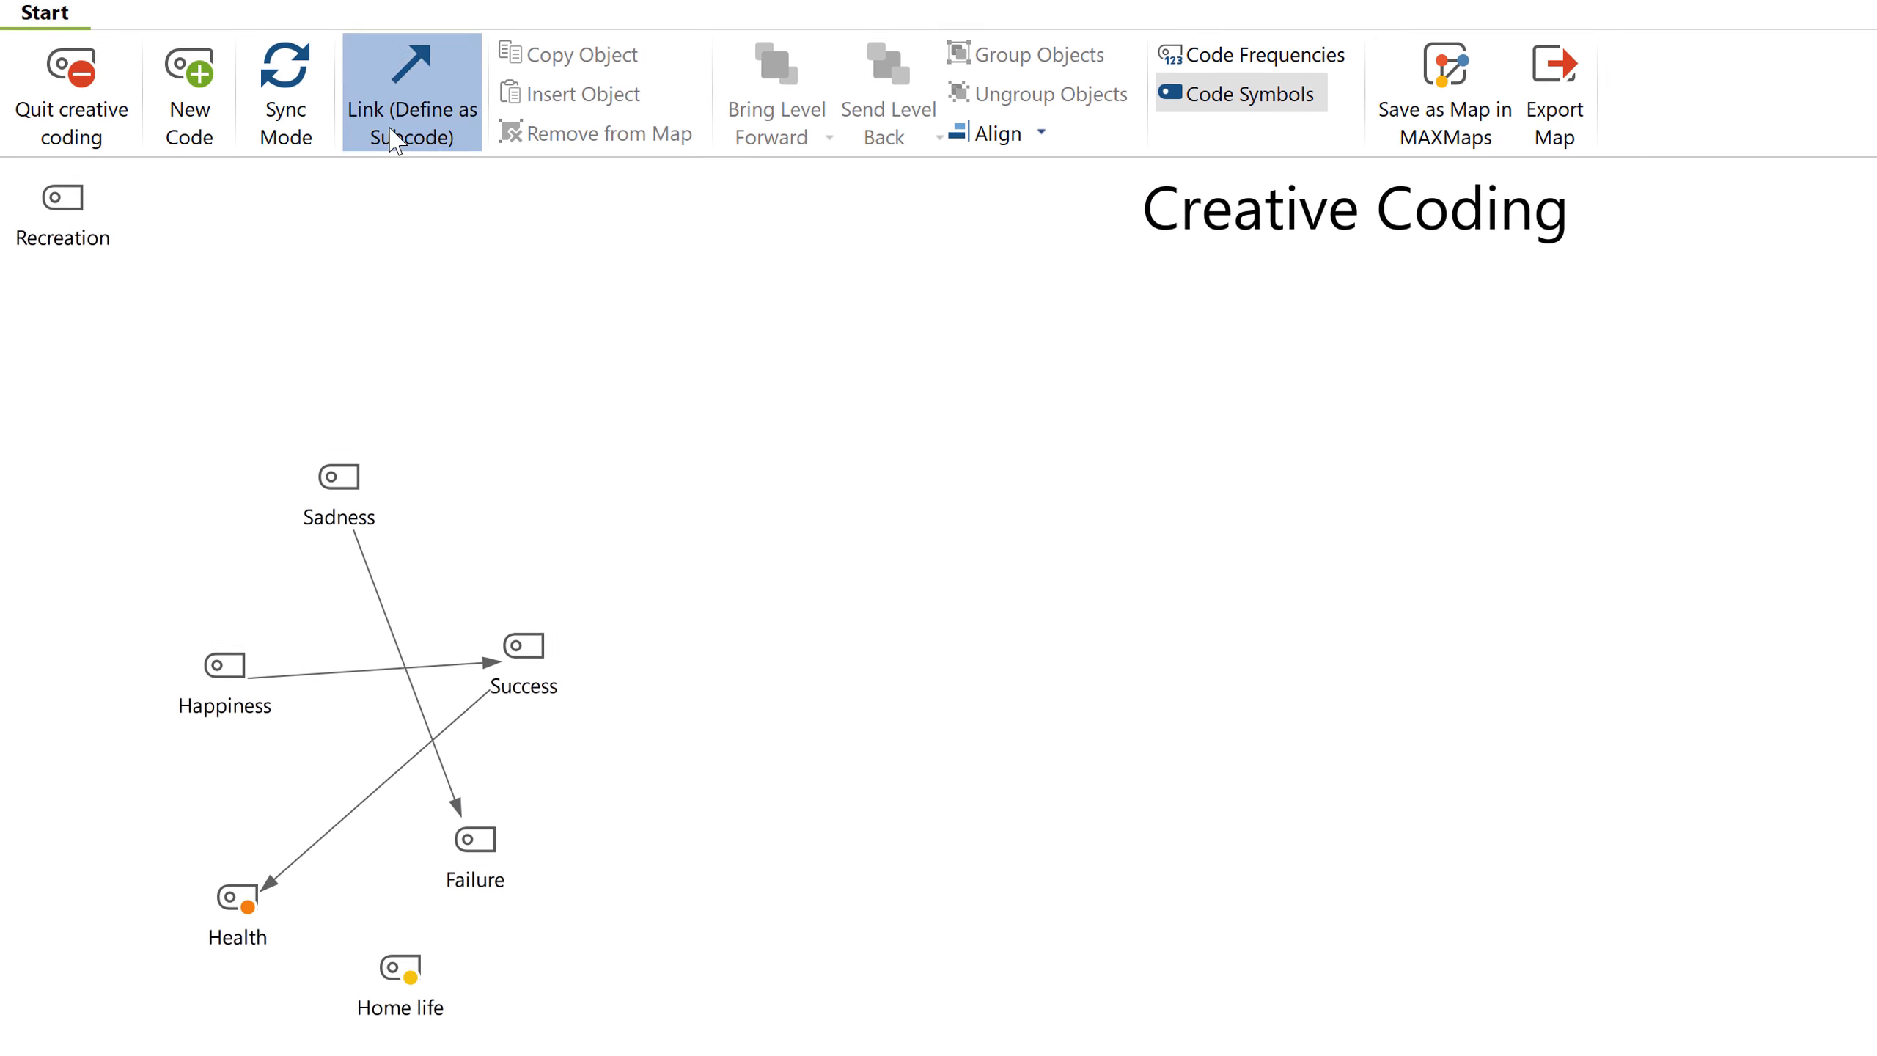
{"action": "left_click_drag", "start_coordinate": [57, 85], "coordinate": [395, 886]}
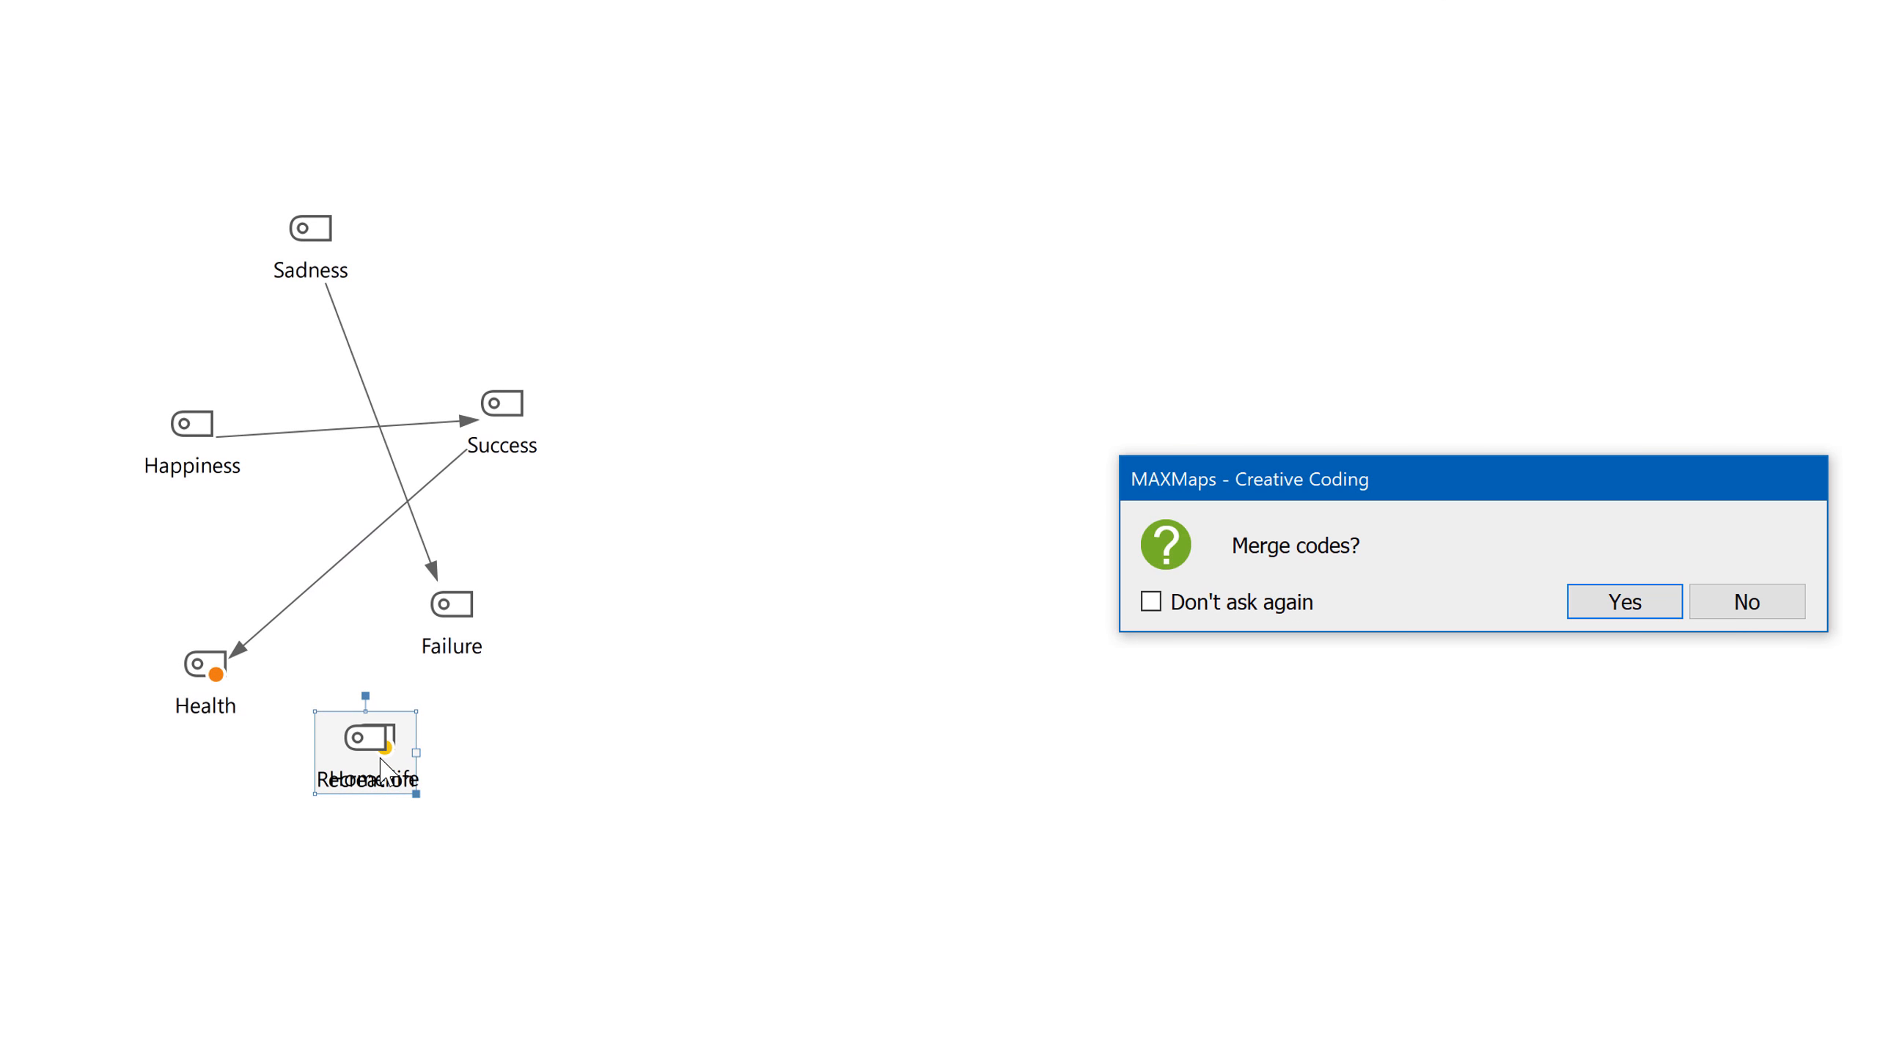
{"action": "left_click", "coordinate": [1577, 601]}
Step: Quit Creative Coding and apply the changed code structure to the code system
{"action": "left_click", "coordinate": [101, 122]}
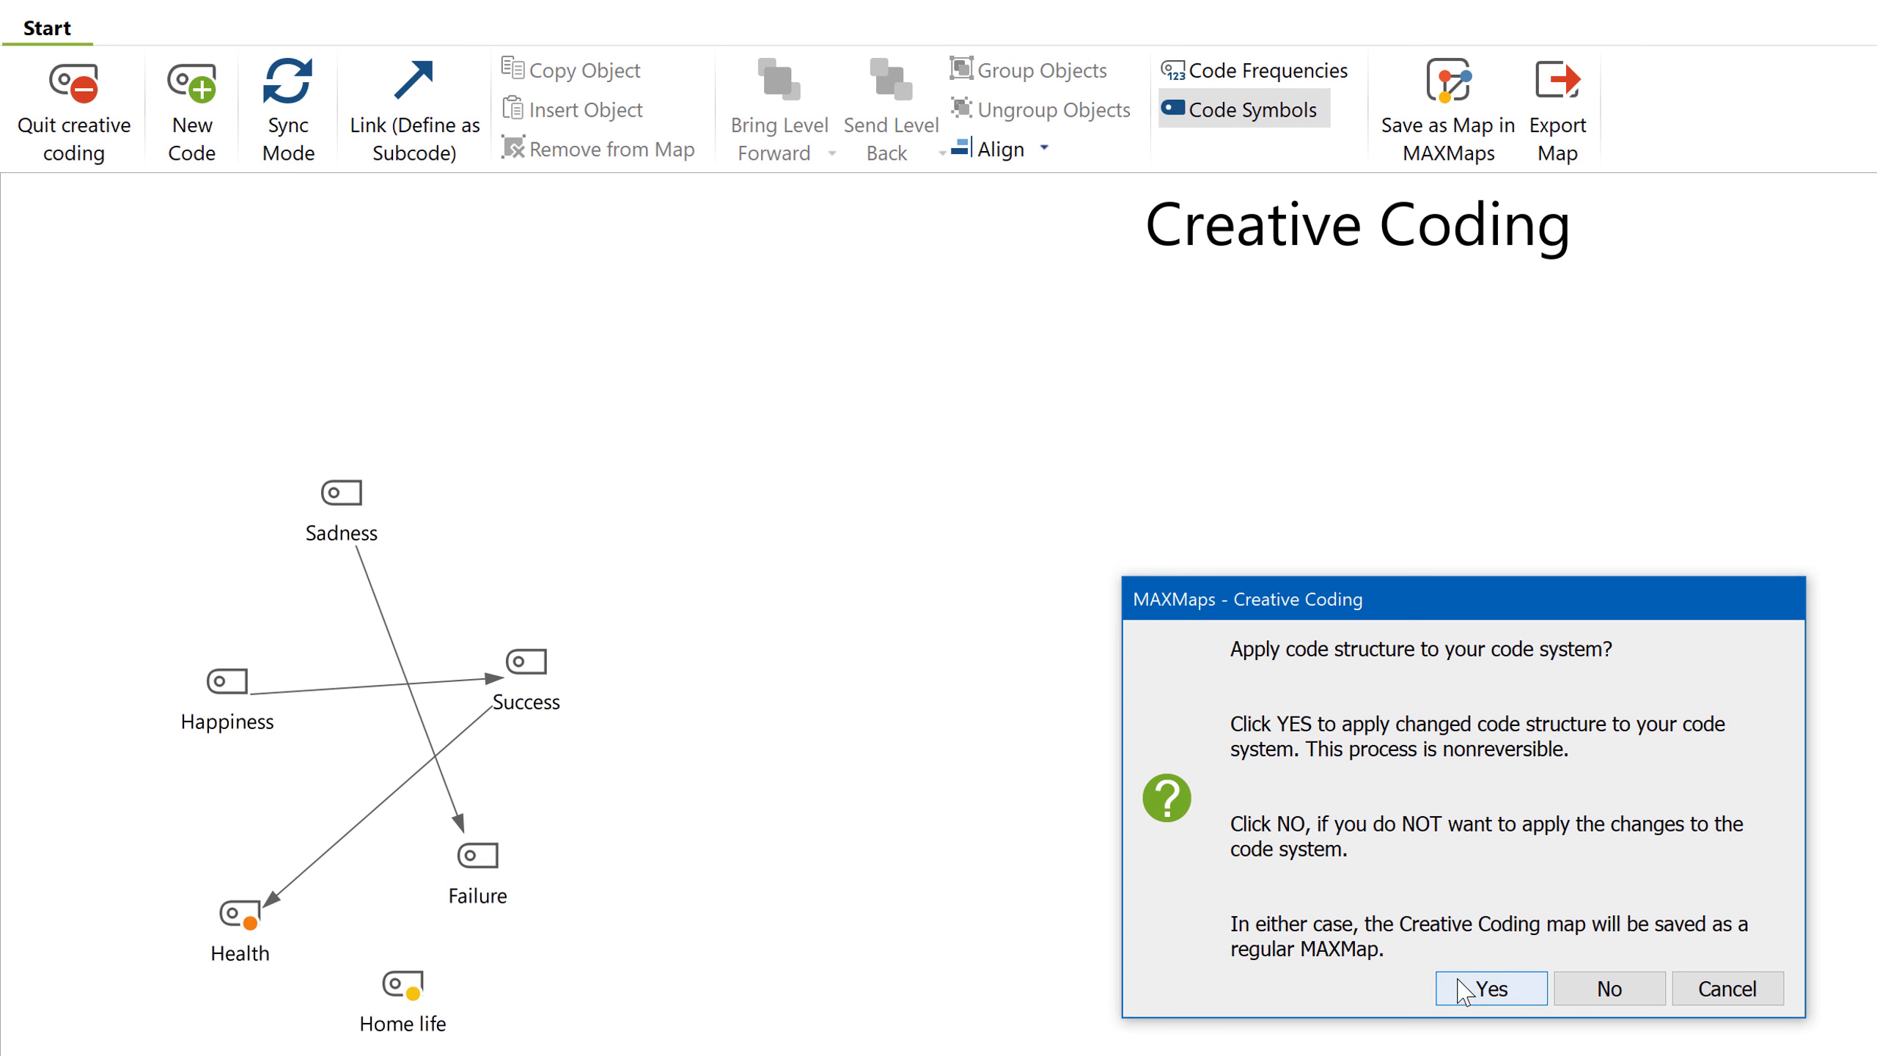
{"action": "left_click", "coordinate": [1461, 991]}
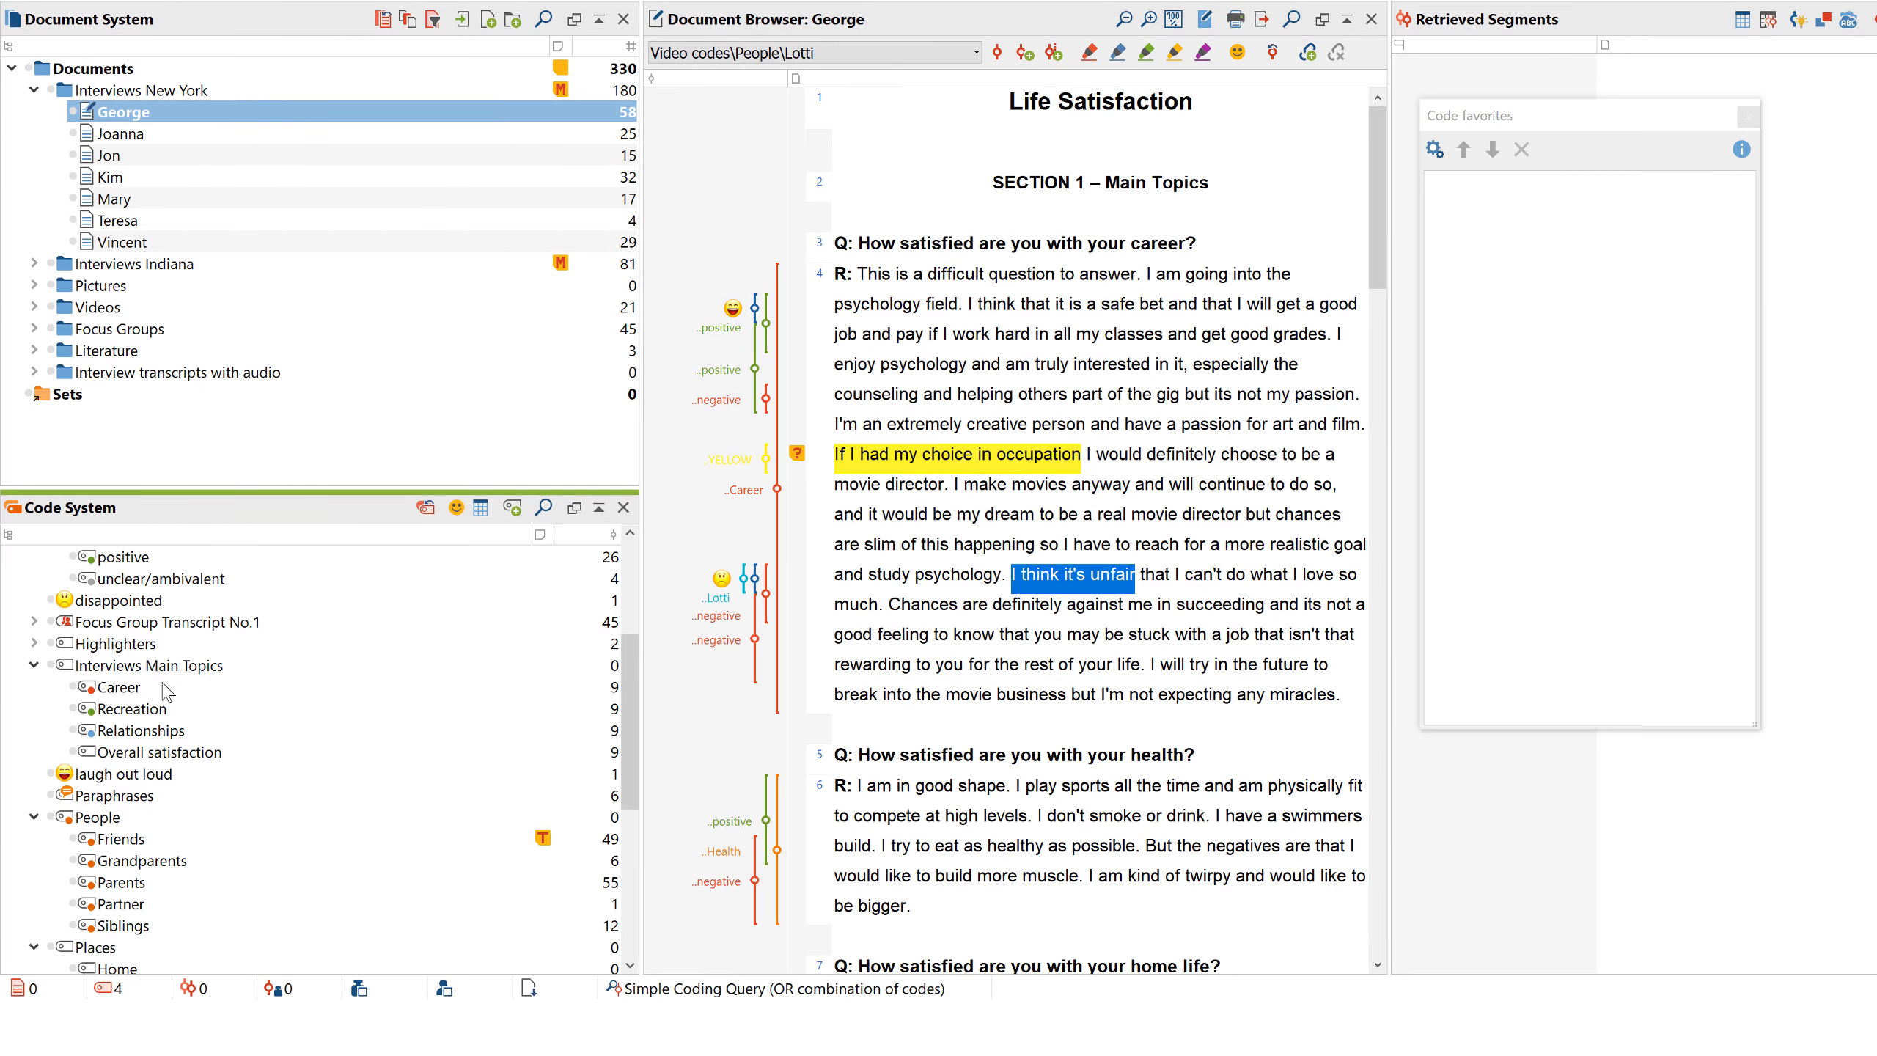
Step: Add the Career, Recreation and Relationships codes to the code favorites
{"action": "left_click_drag", "start_coordinate": [235, 719], "coordinate": [1552, 366]}
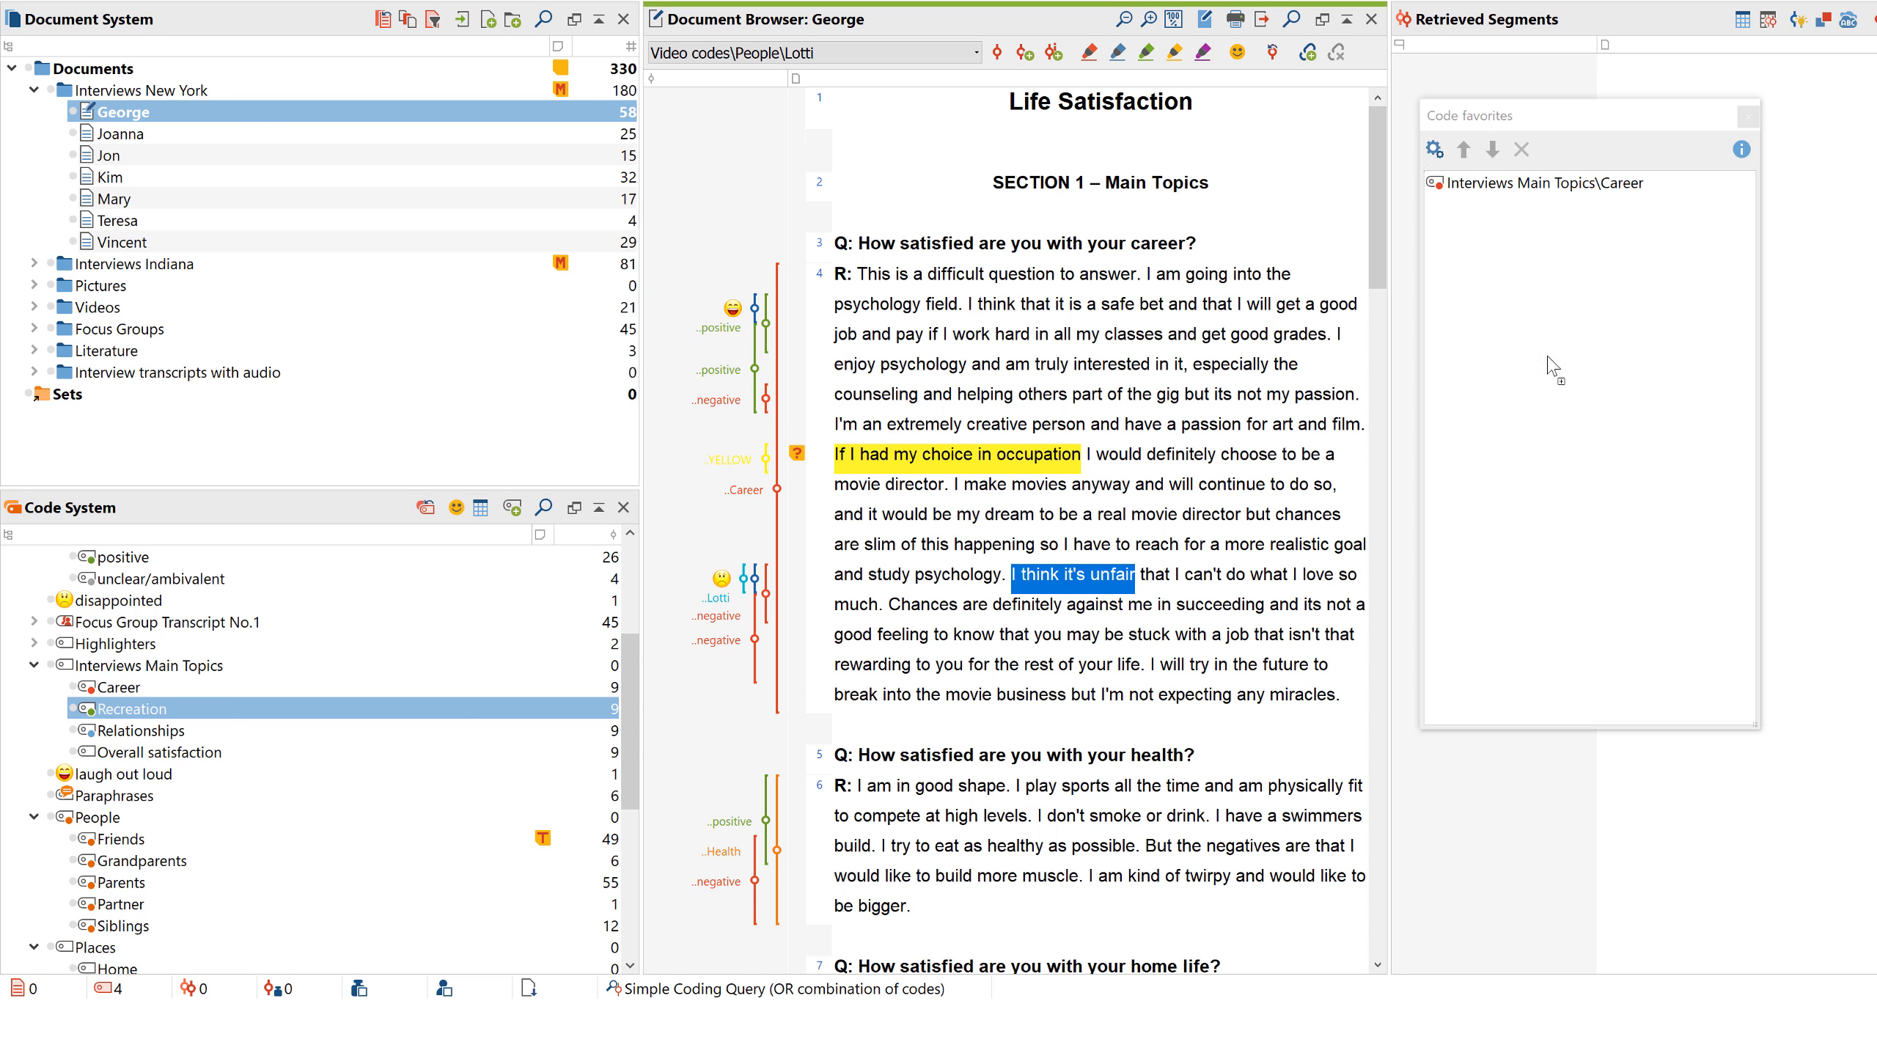
{"action": "left_click", "coordinate": [263, 734]}
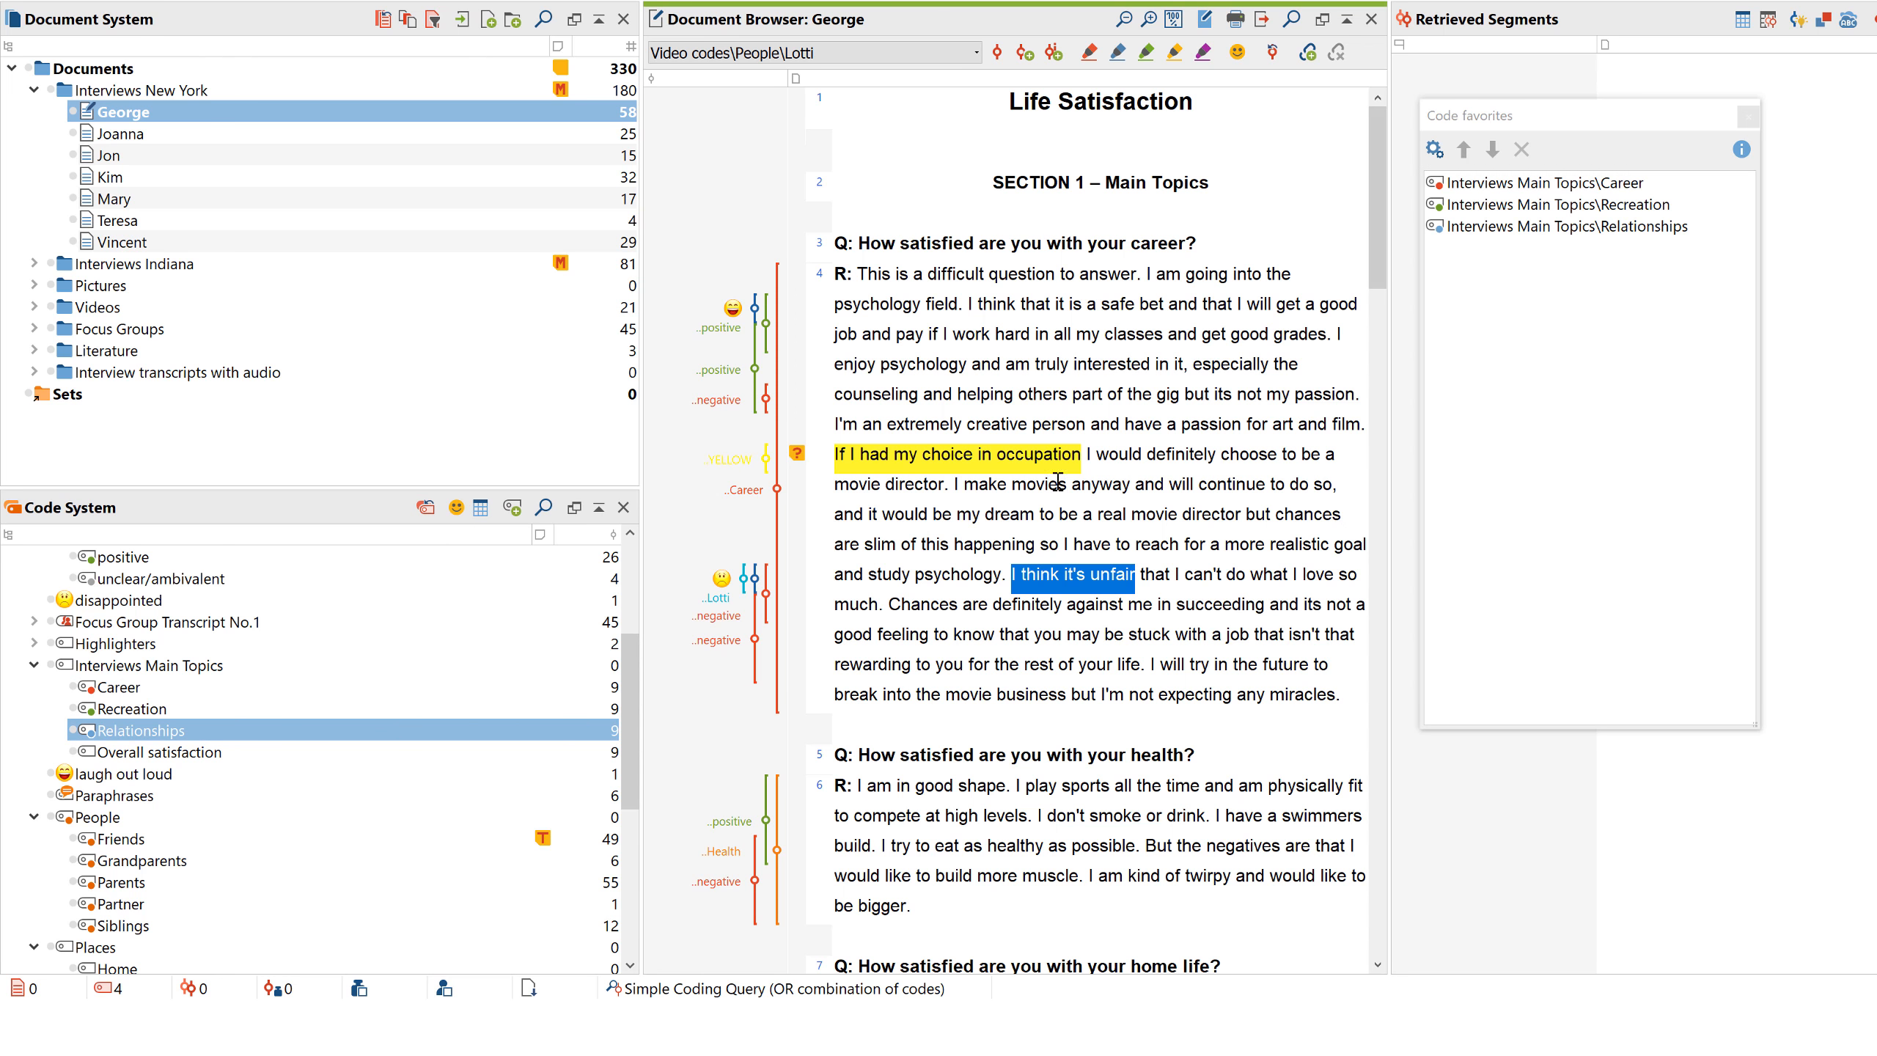
Step: Use the code favorites to code the movie-making sentence with Recreation and two family sentences with Relationships, and close the favorites
{"action": "left_click", "coordinate": [1515, 208]}
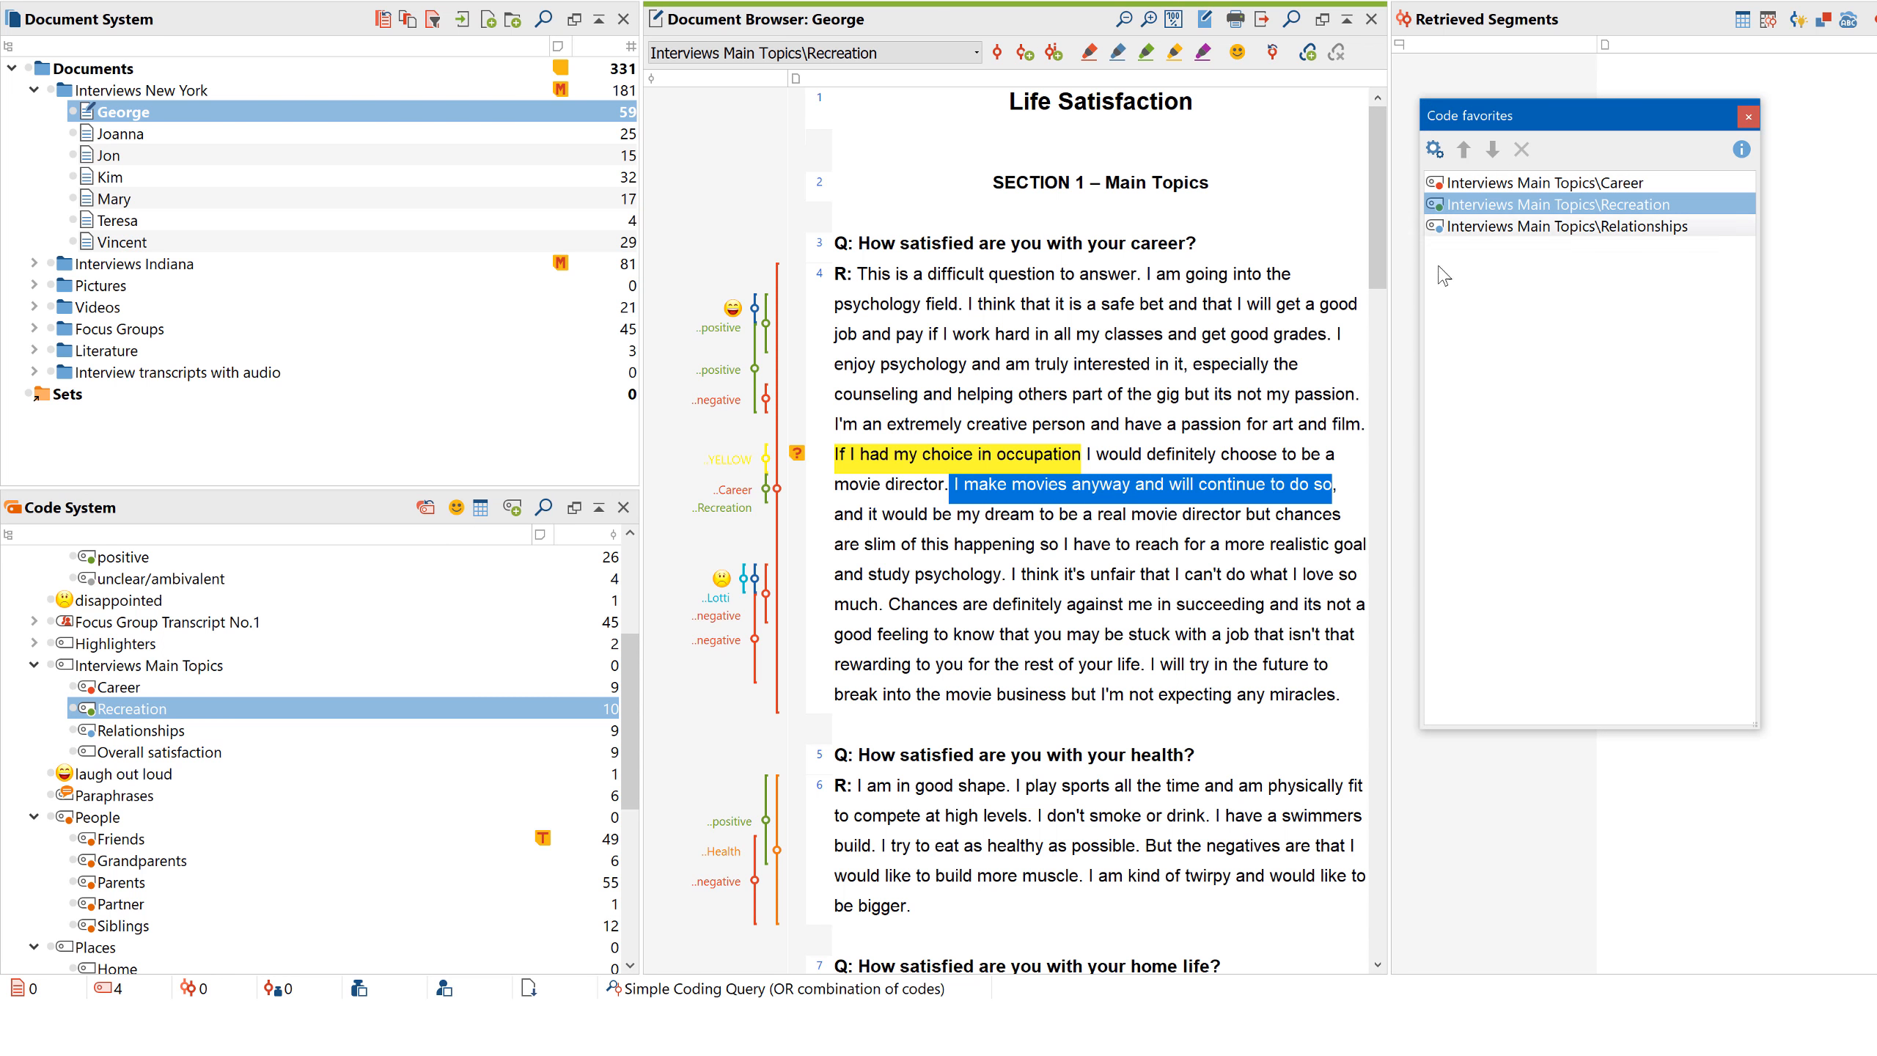
{"action": "scroll", "coordinate": [1261, 345], "scroll_direction": "down", "scroll_amount": 4}
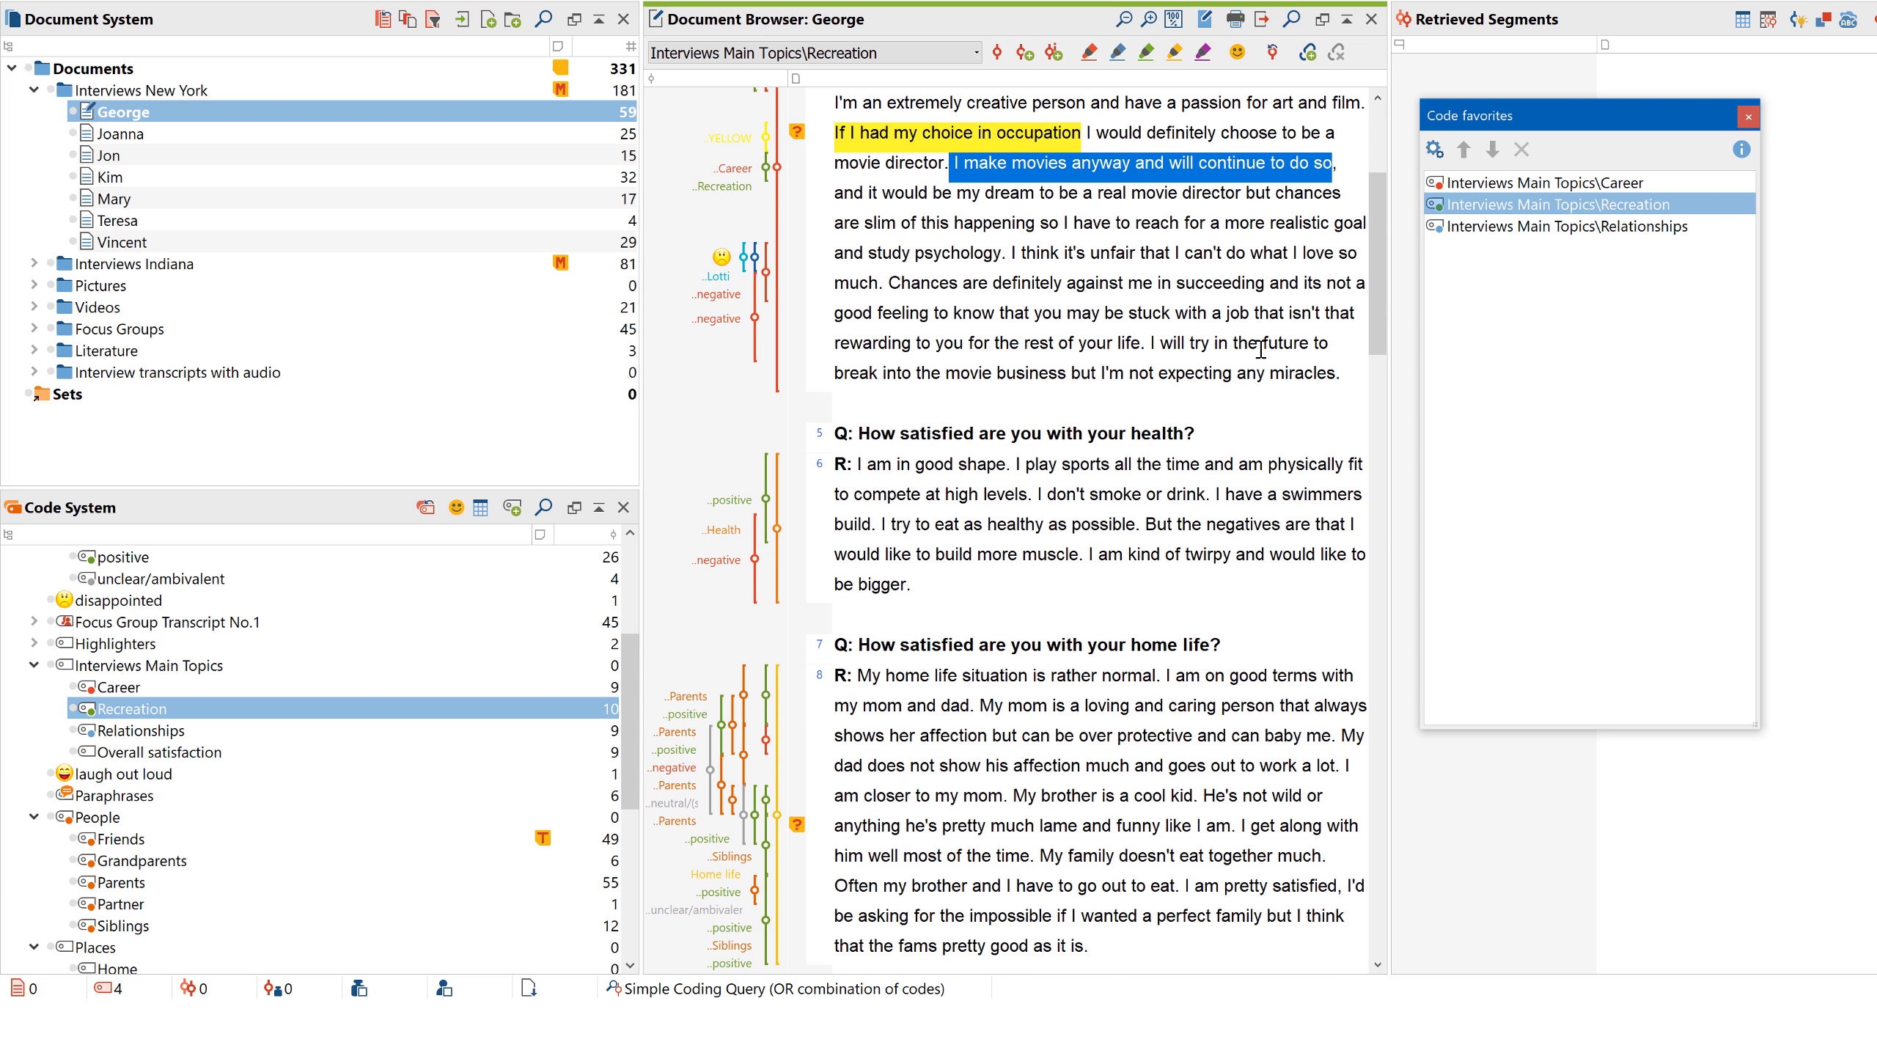
{"action": "left_click", "coordinate": [1168, 674]}
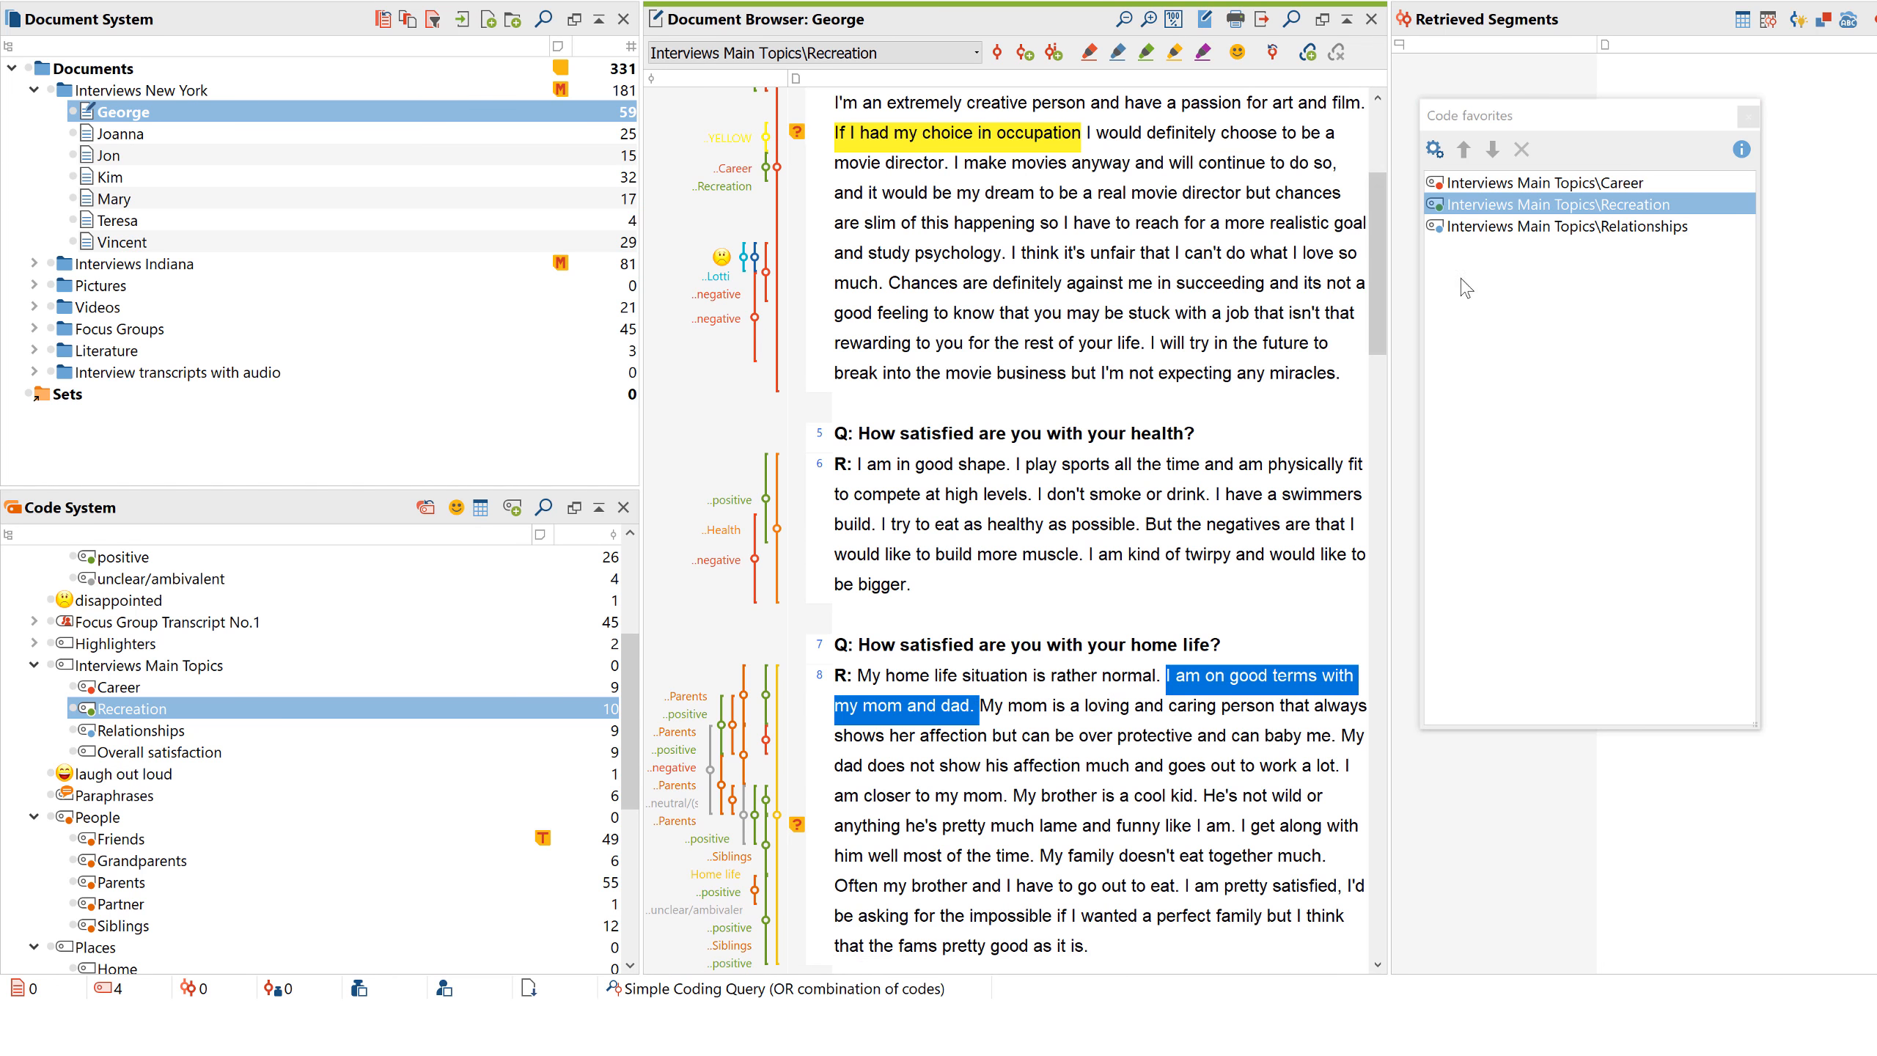
{"action": "left_click", "coordinate": [1515, 226]}
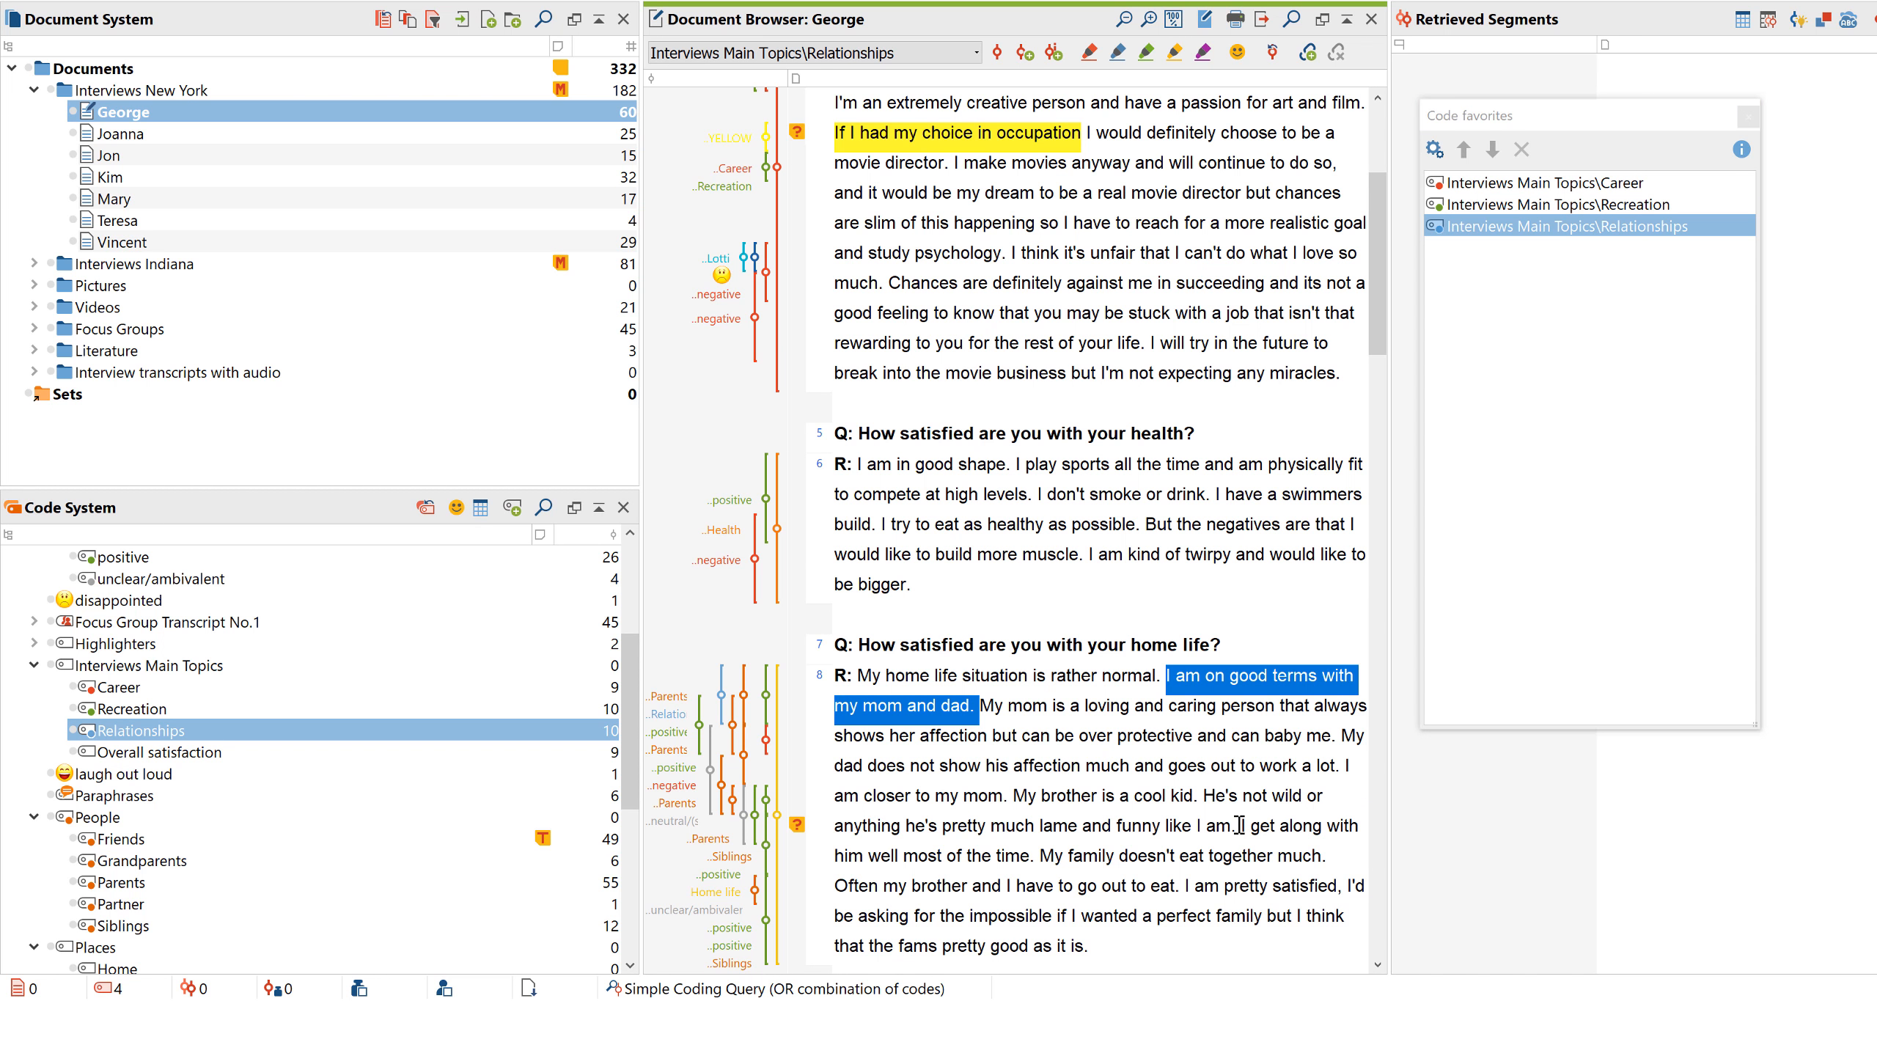
{"action": "left_click", "coordinate": [1567, 226]}
{"action": "left_click", "coordinate": [1748, 115]}
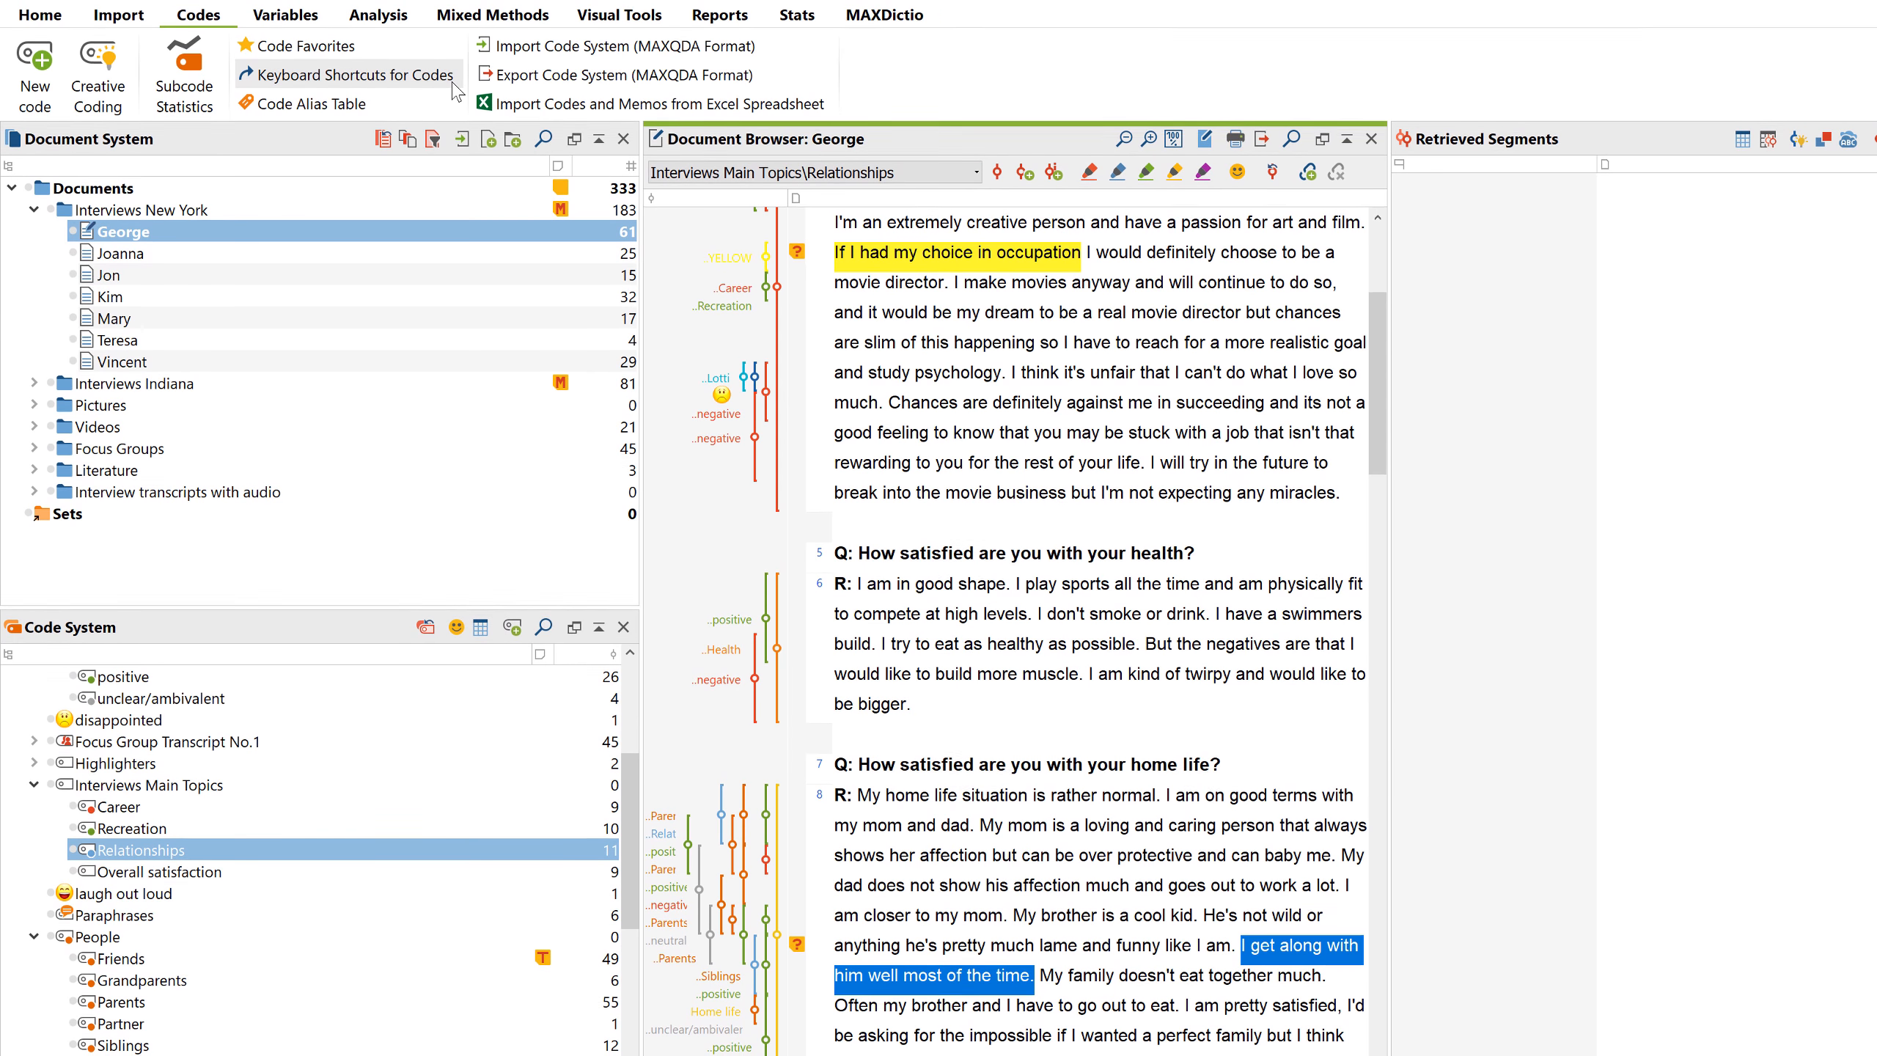
Step: Assign the code shortcuts Ctrl+5 to Career, Ctrl+6 to Recreation and Ctrl+7 to Relationships
{"action": "left_click", "coordinate": [453, 91]}
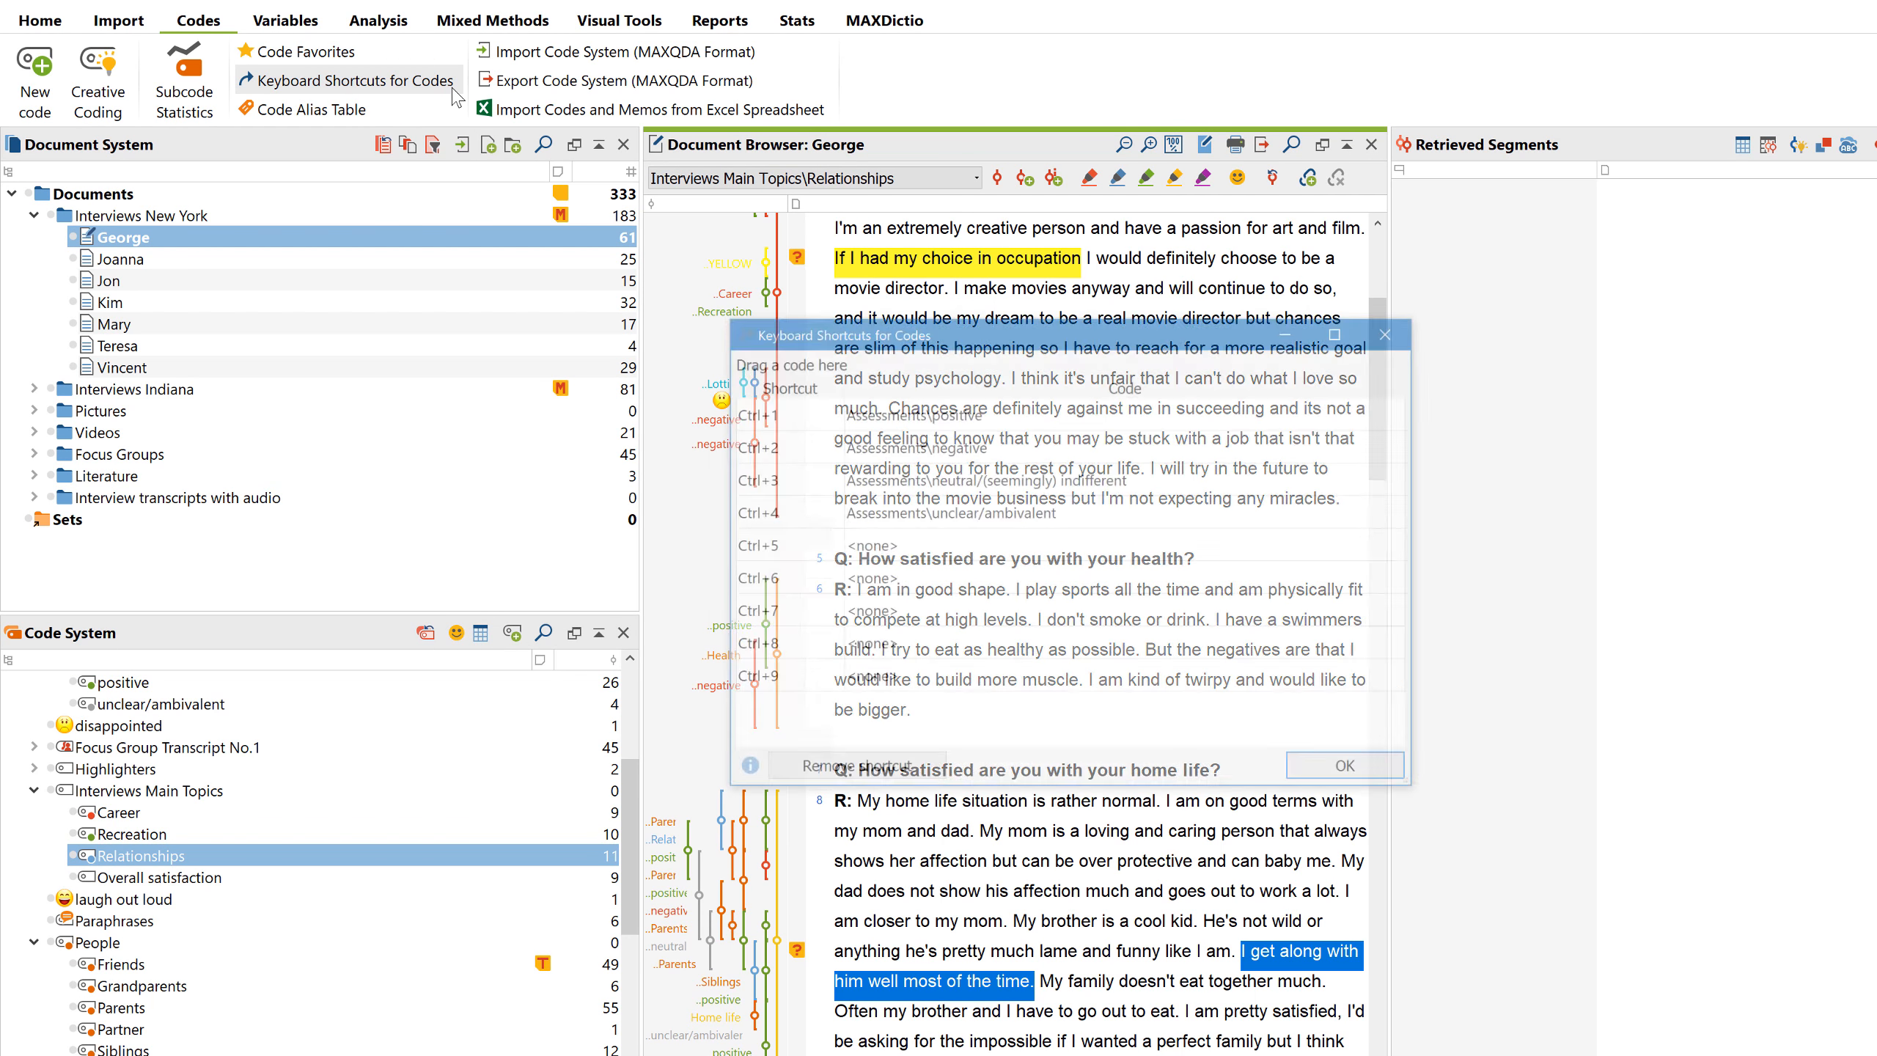
{"action": "left_click_drag", "start_coordinate": [140, 812], "coordinate": [905, 580]}
{"action": "left_click_drag", "start_coordinate": [140, 855], "coordinate": [909, 613]}
{"action": "left_click_drag", "start_coordinate": [982, 342], "coordinate": [1658, 414]}
Step: Code passages in the answer about failure as positive and negative using the code shortcuts, and close the shortcut list
{"action": "scroll", "coordinate": [1283, 764], "scroll_direction": "down", "scroll_amount": 15}
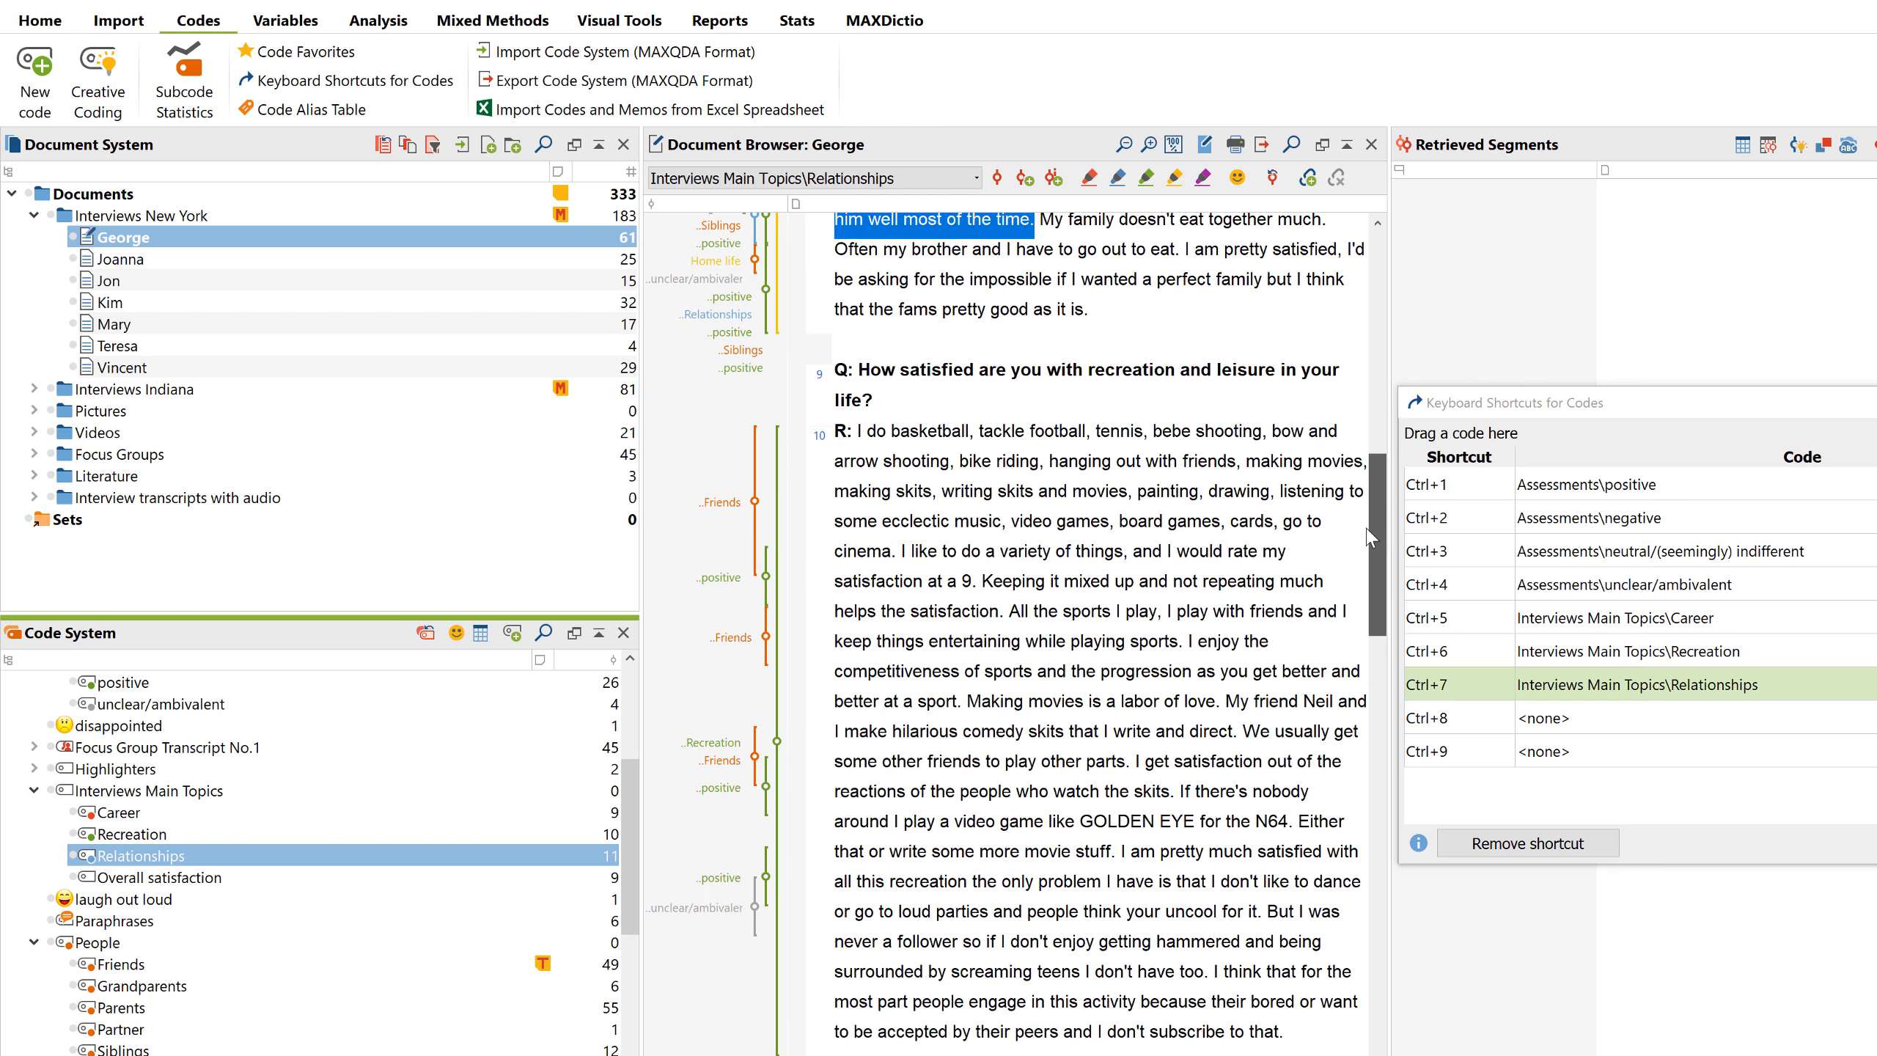
{"action": "left_click_drag", "start_coordinate": [868, 521], "coordinate": [1354, 582]}
{"action": "key", "text": "ctrl+1"}
{"action": "key", "text": "ctrl+2"}
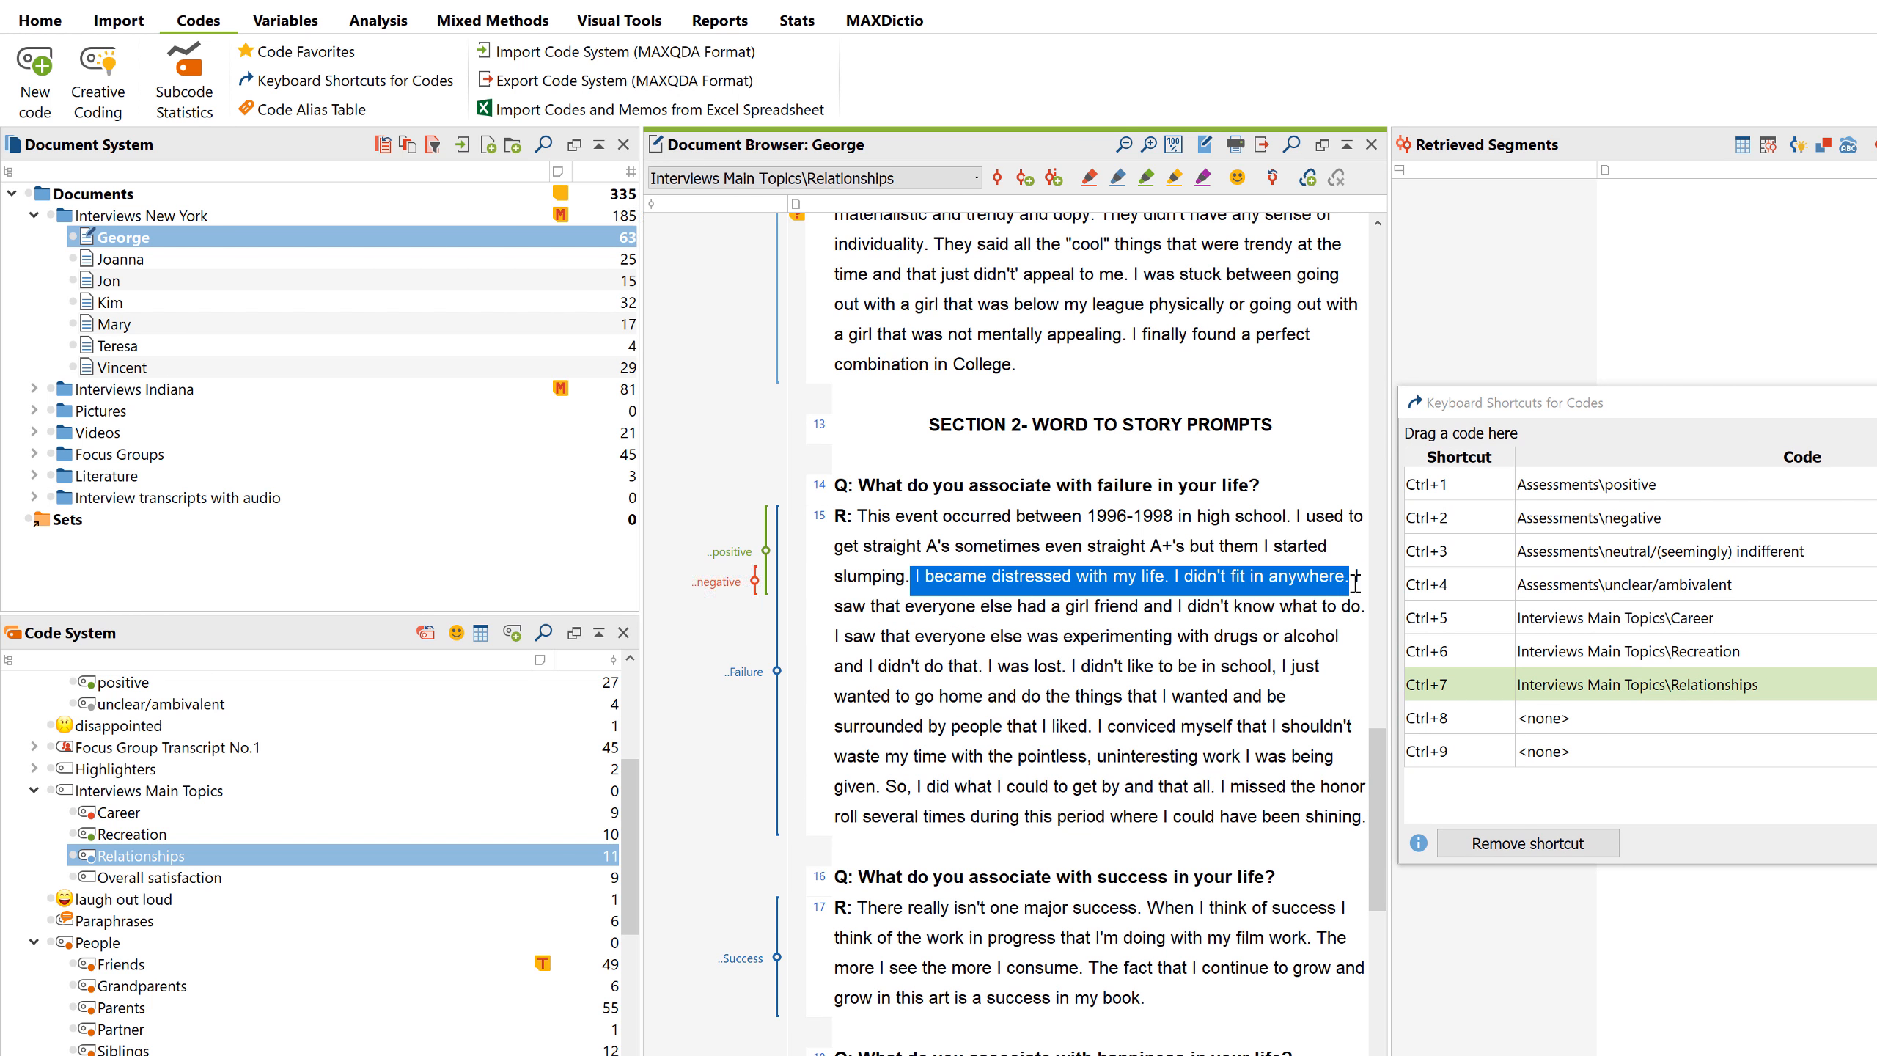
{"action": "key", "text": "Escape"}
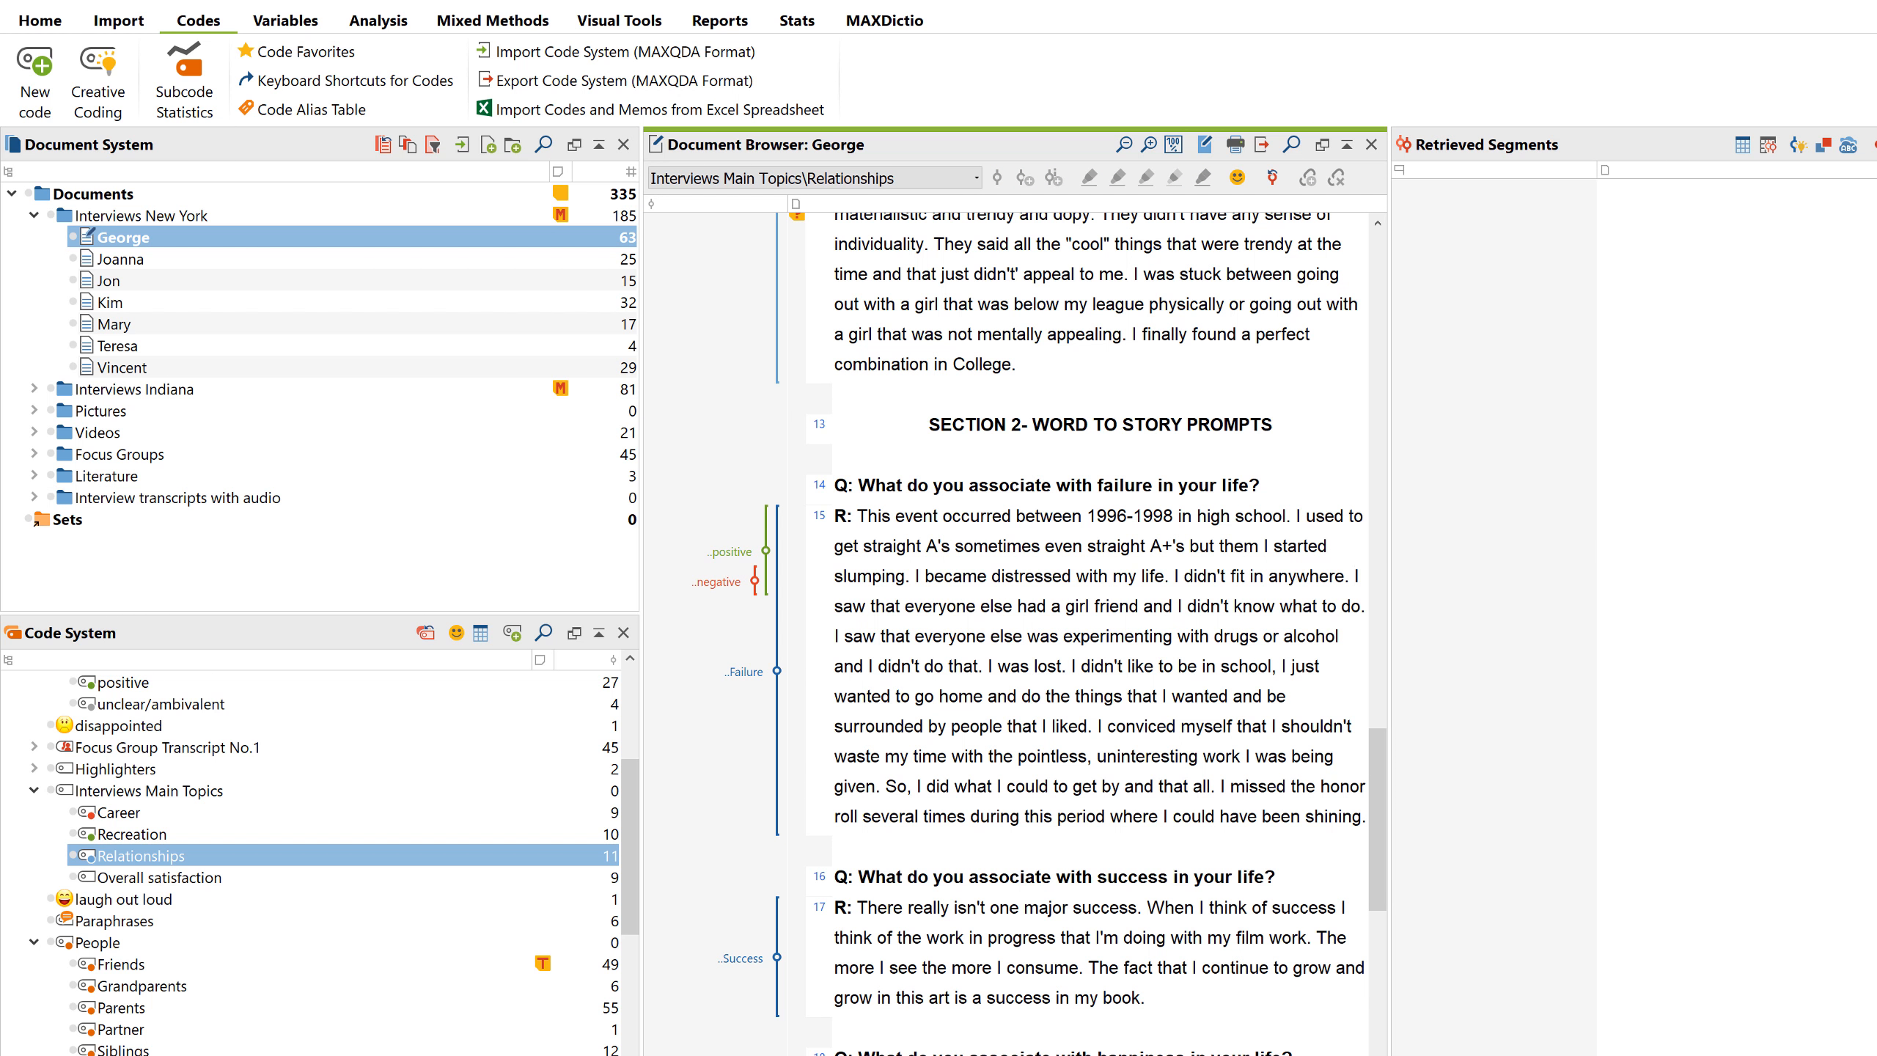
Step: Export a codebook without limiting it to activated codes, saved as Codebook.rtf in the My Research folder
{"action": "left_click", "coordinate": [736, 27]}
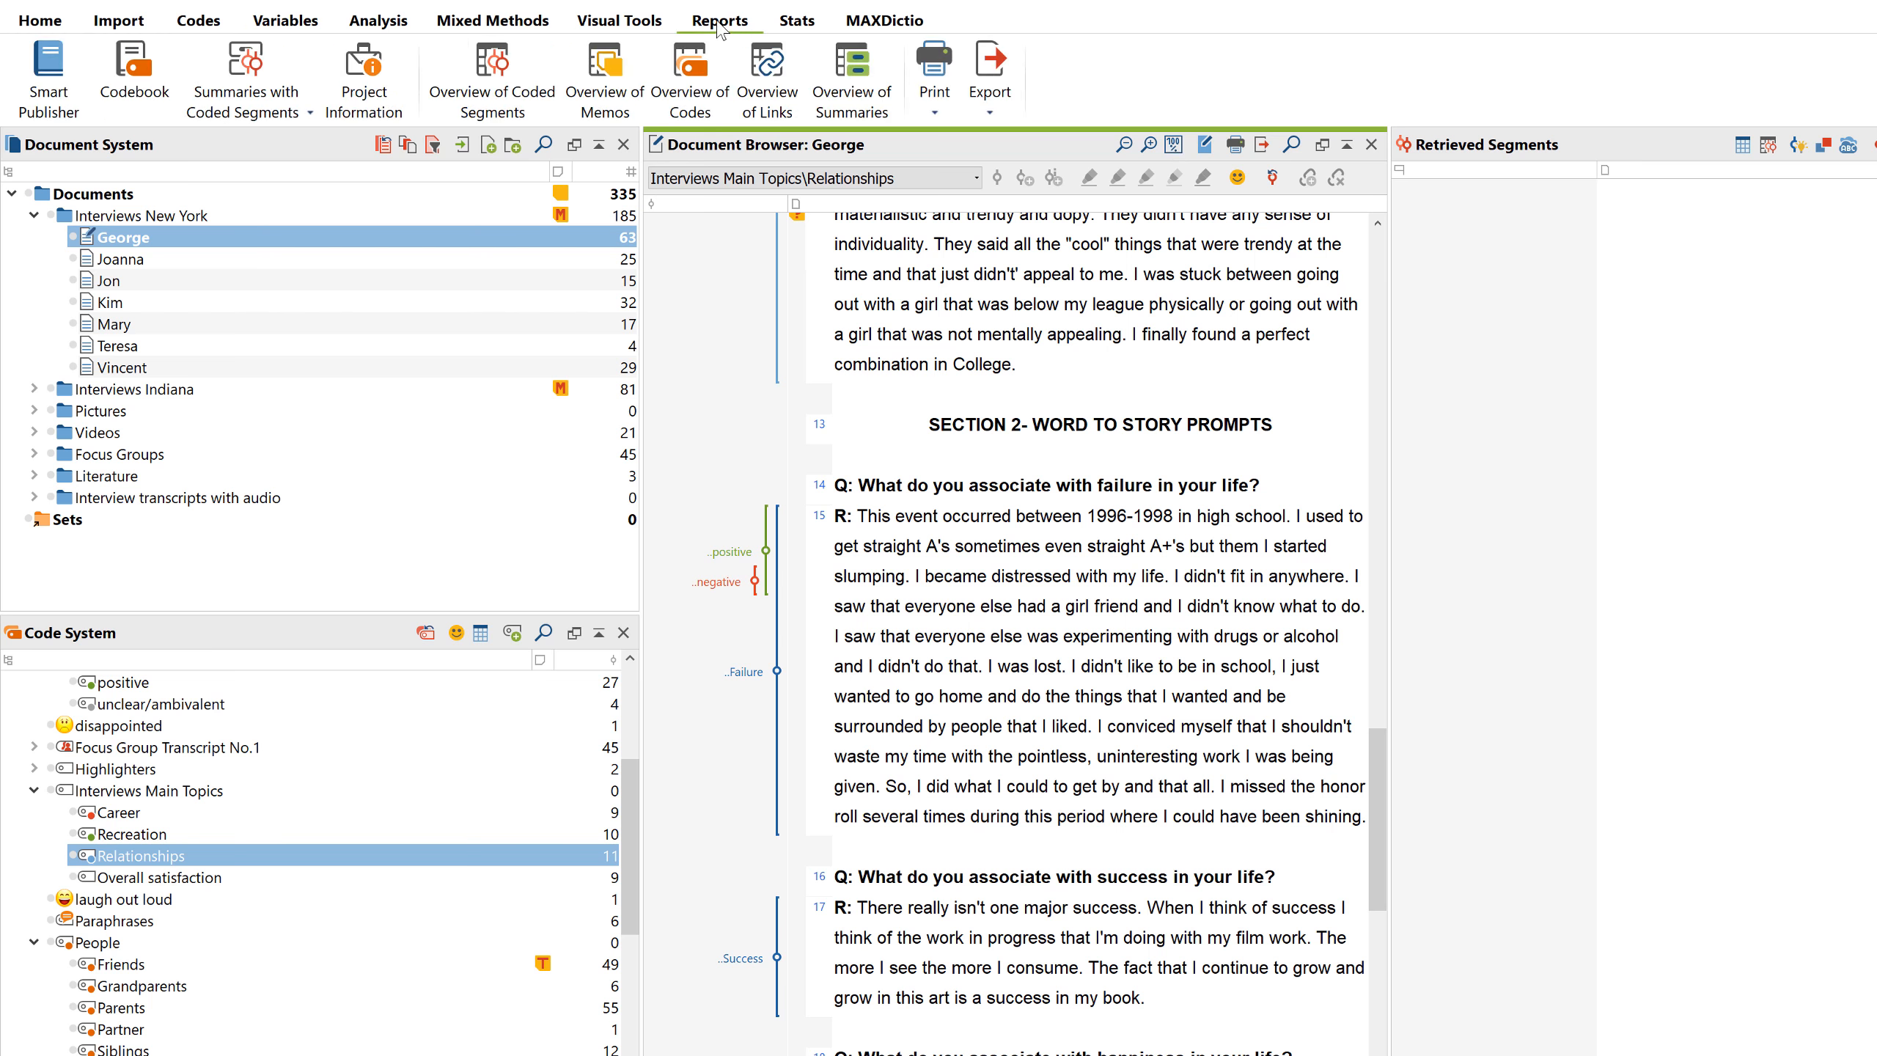
{"action": "left_click", "coordinate": [161, 102]}
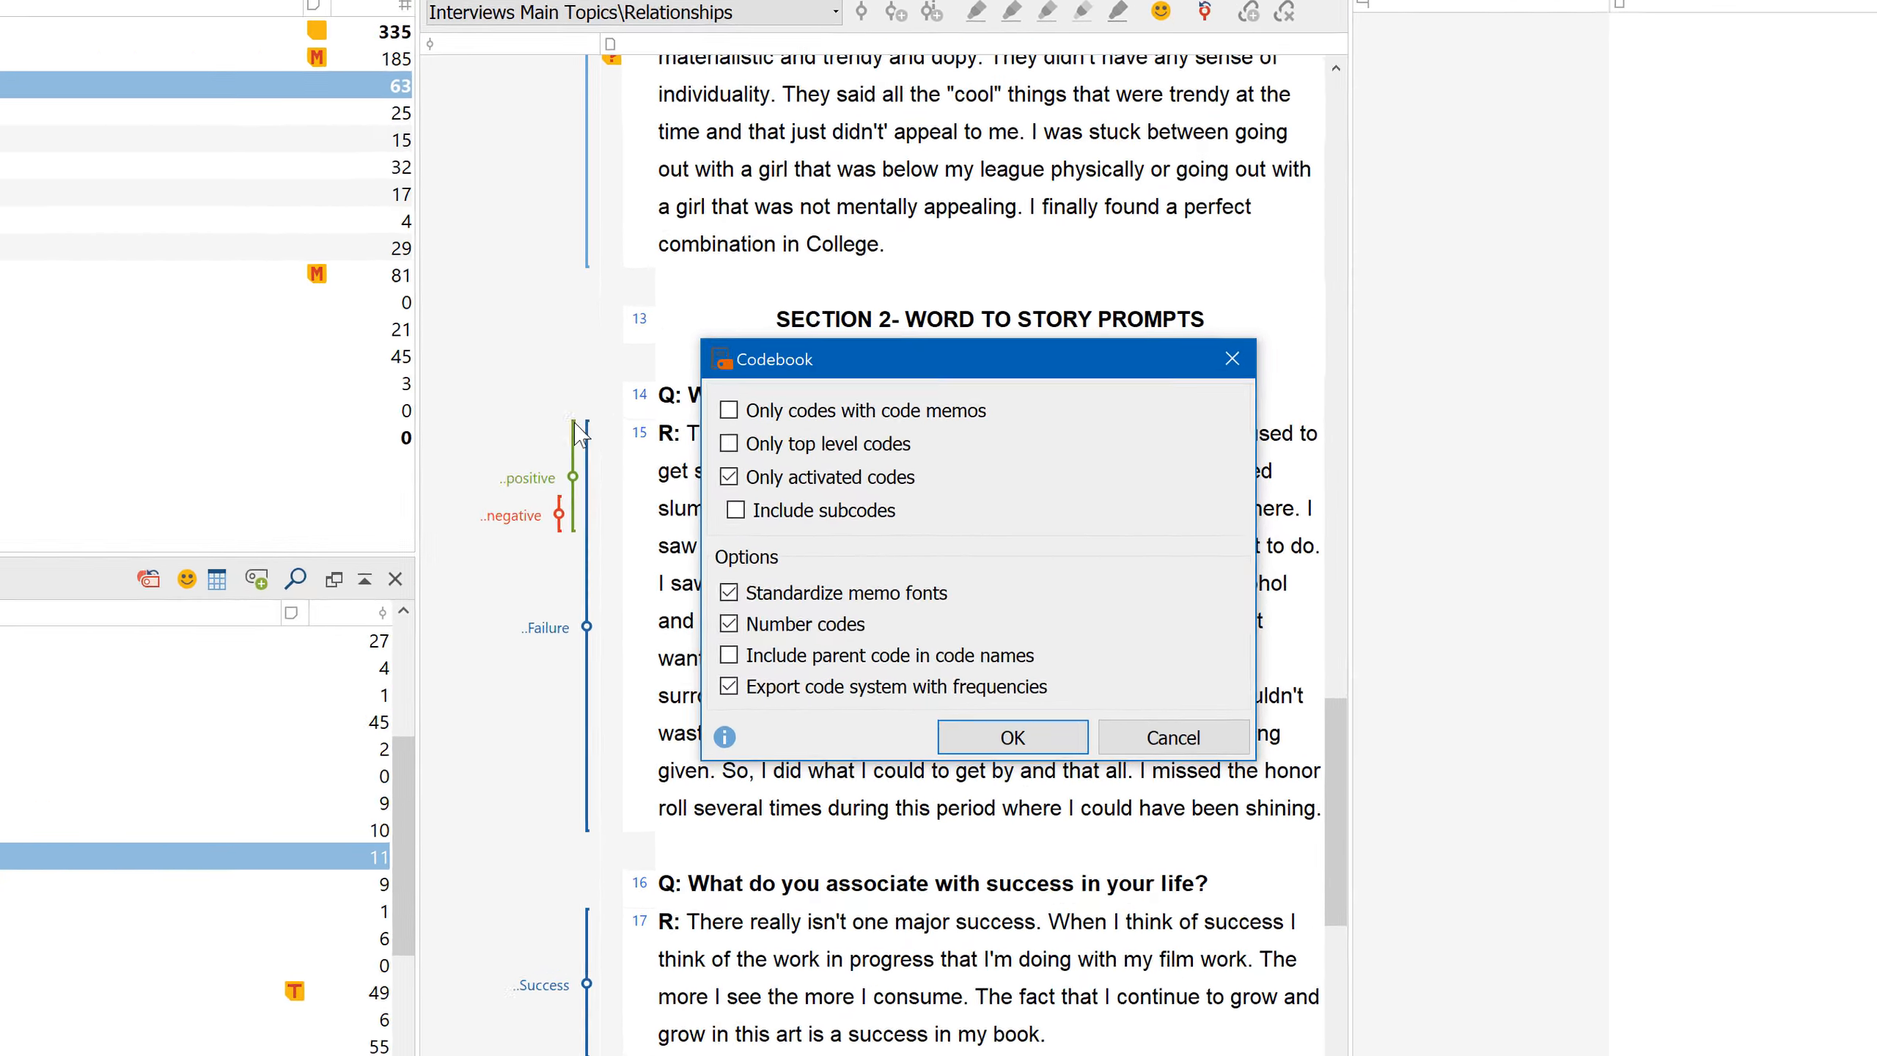
{"action": "left_click", "coordinate": [731, 479]}
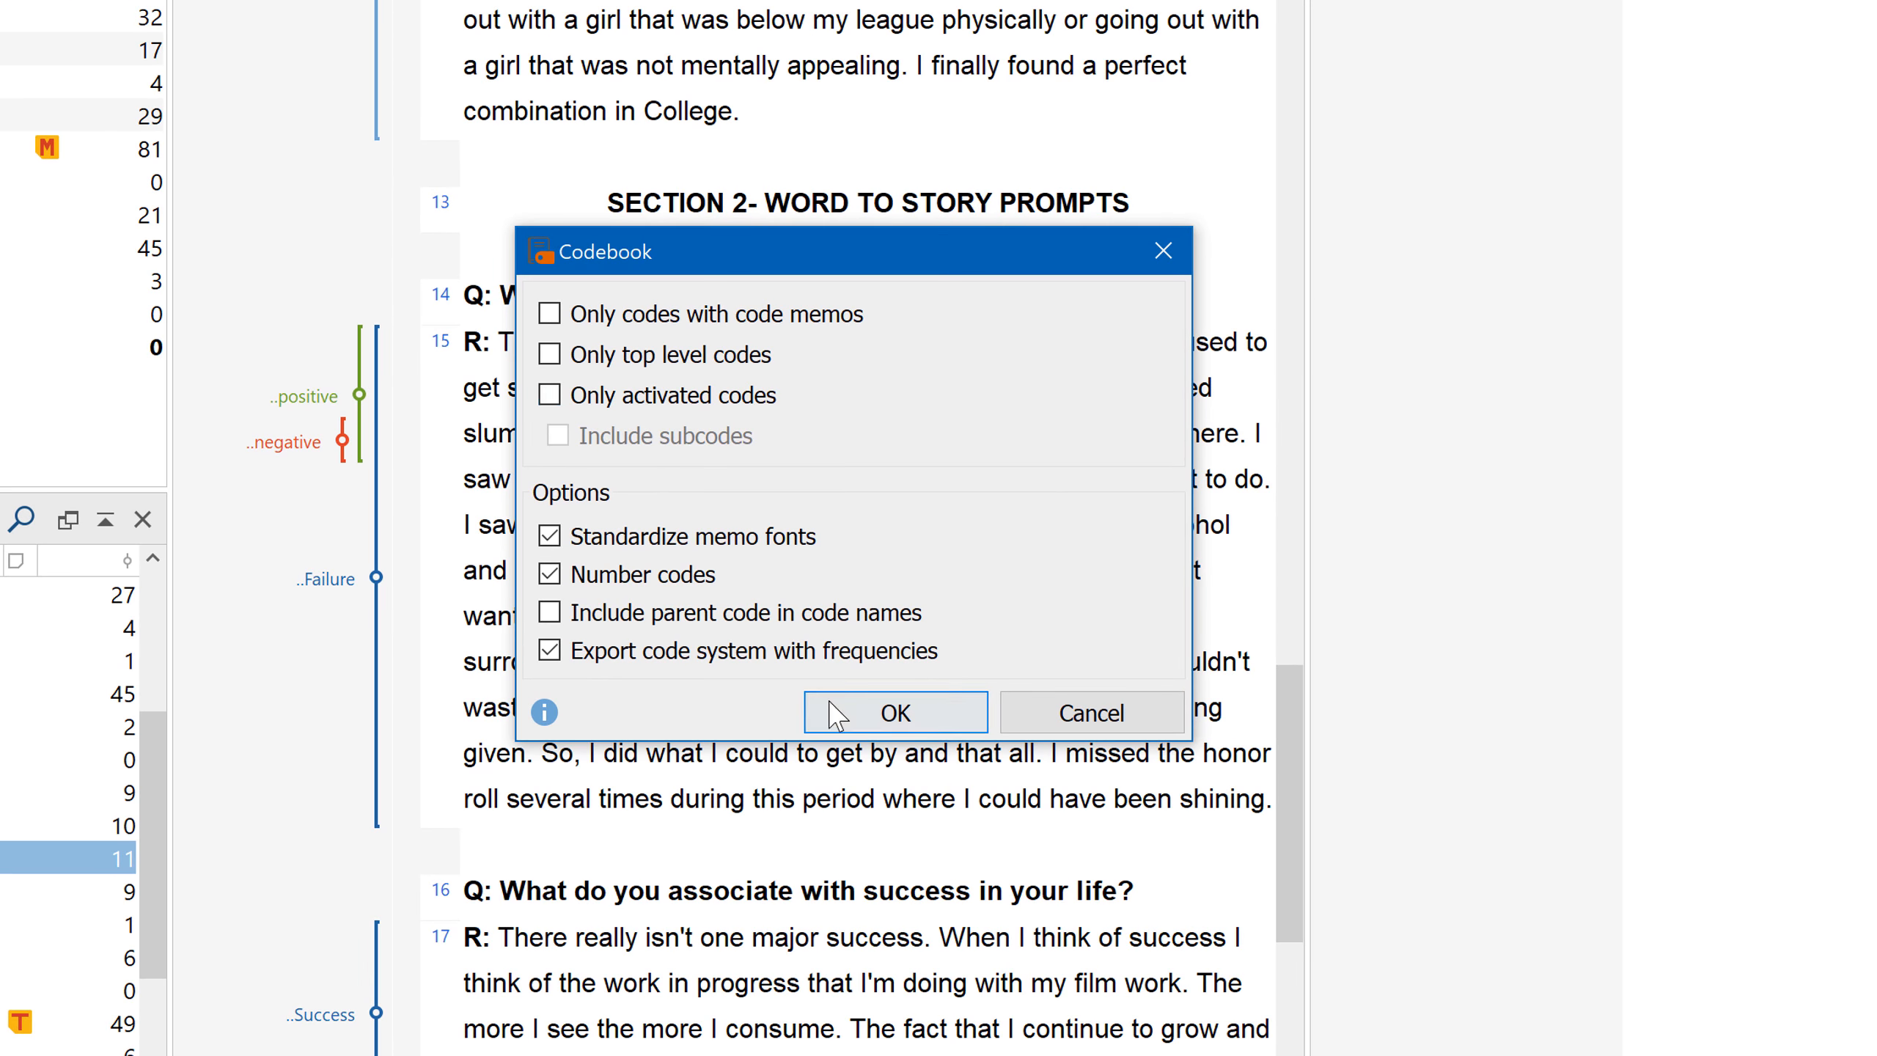
{"action": "left_click", "coordinate": [846, 712]}
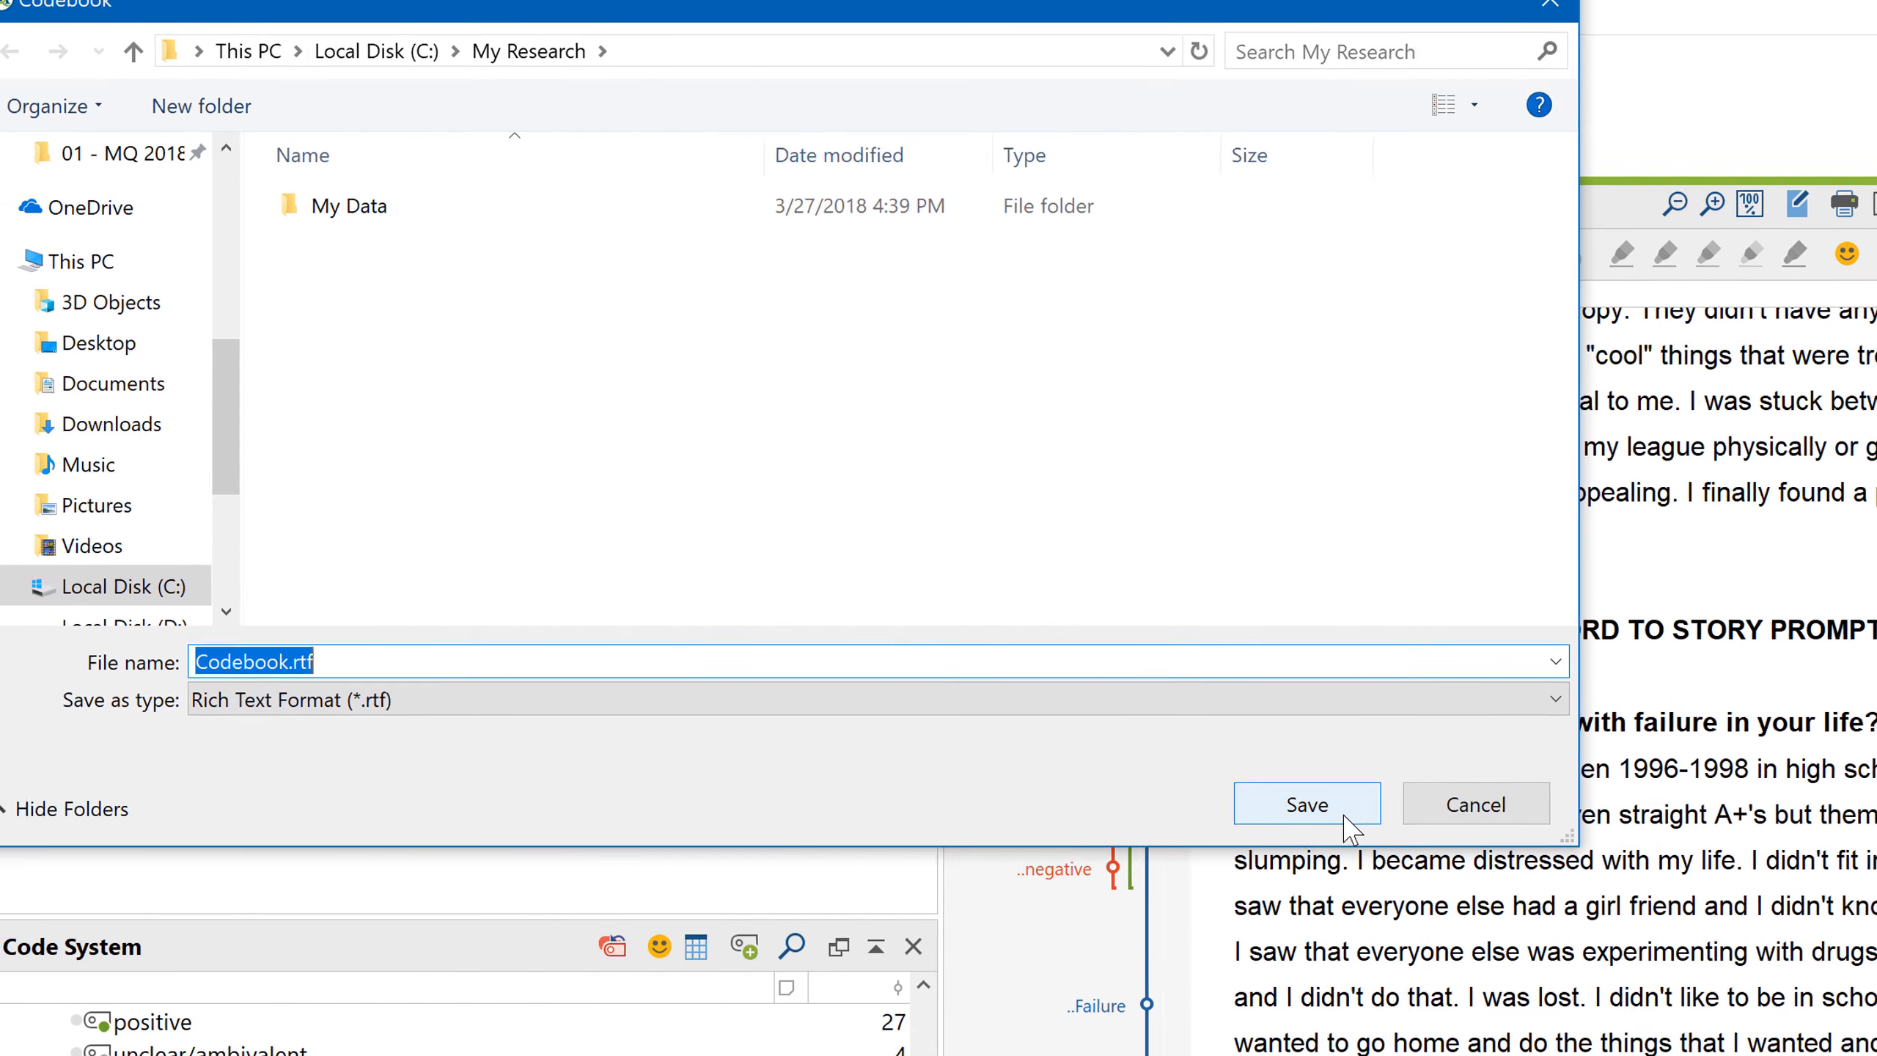
{"action": "left_click", "coordinate": [776, 502]}
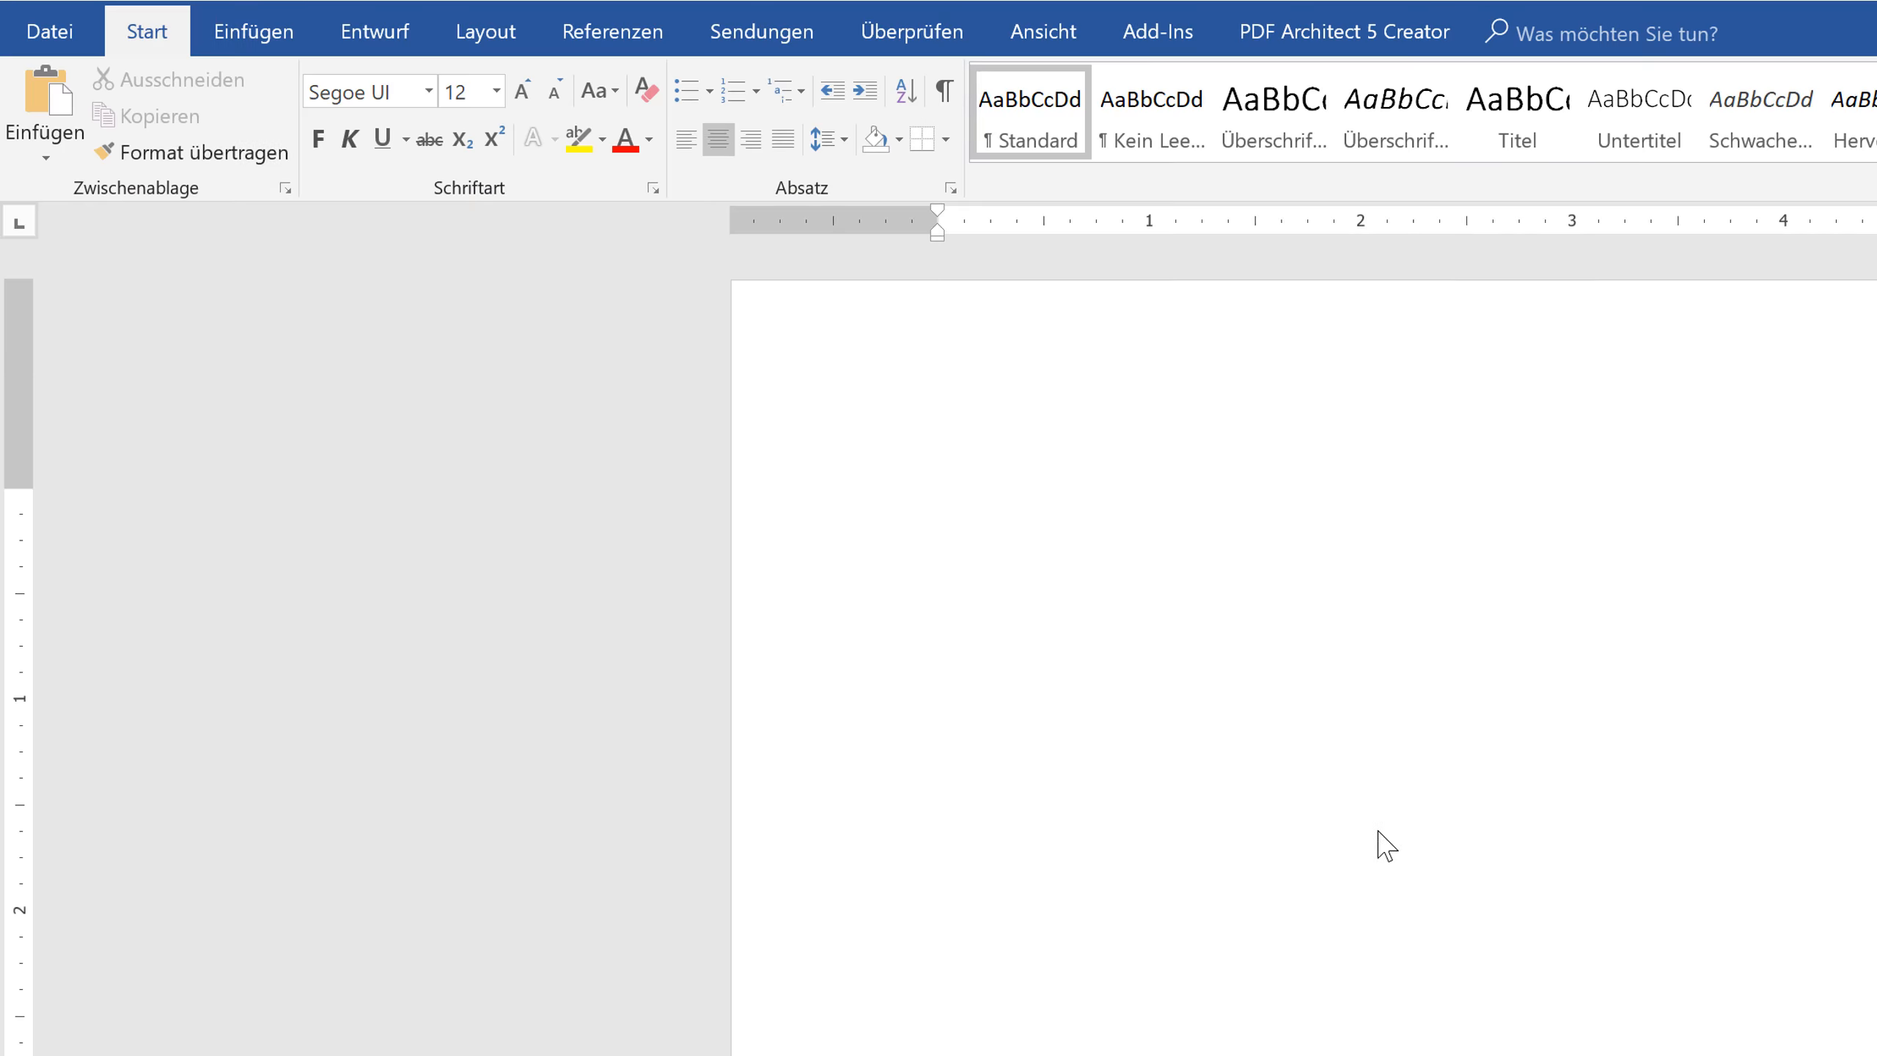
Step: Examine the exported codebook in Word from its title page through the numbered code list with frequencies
{"action": "scroll", "coordinate": [1381, 842], "scroll_direction": "down", "scroll_amount": 6}
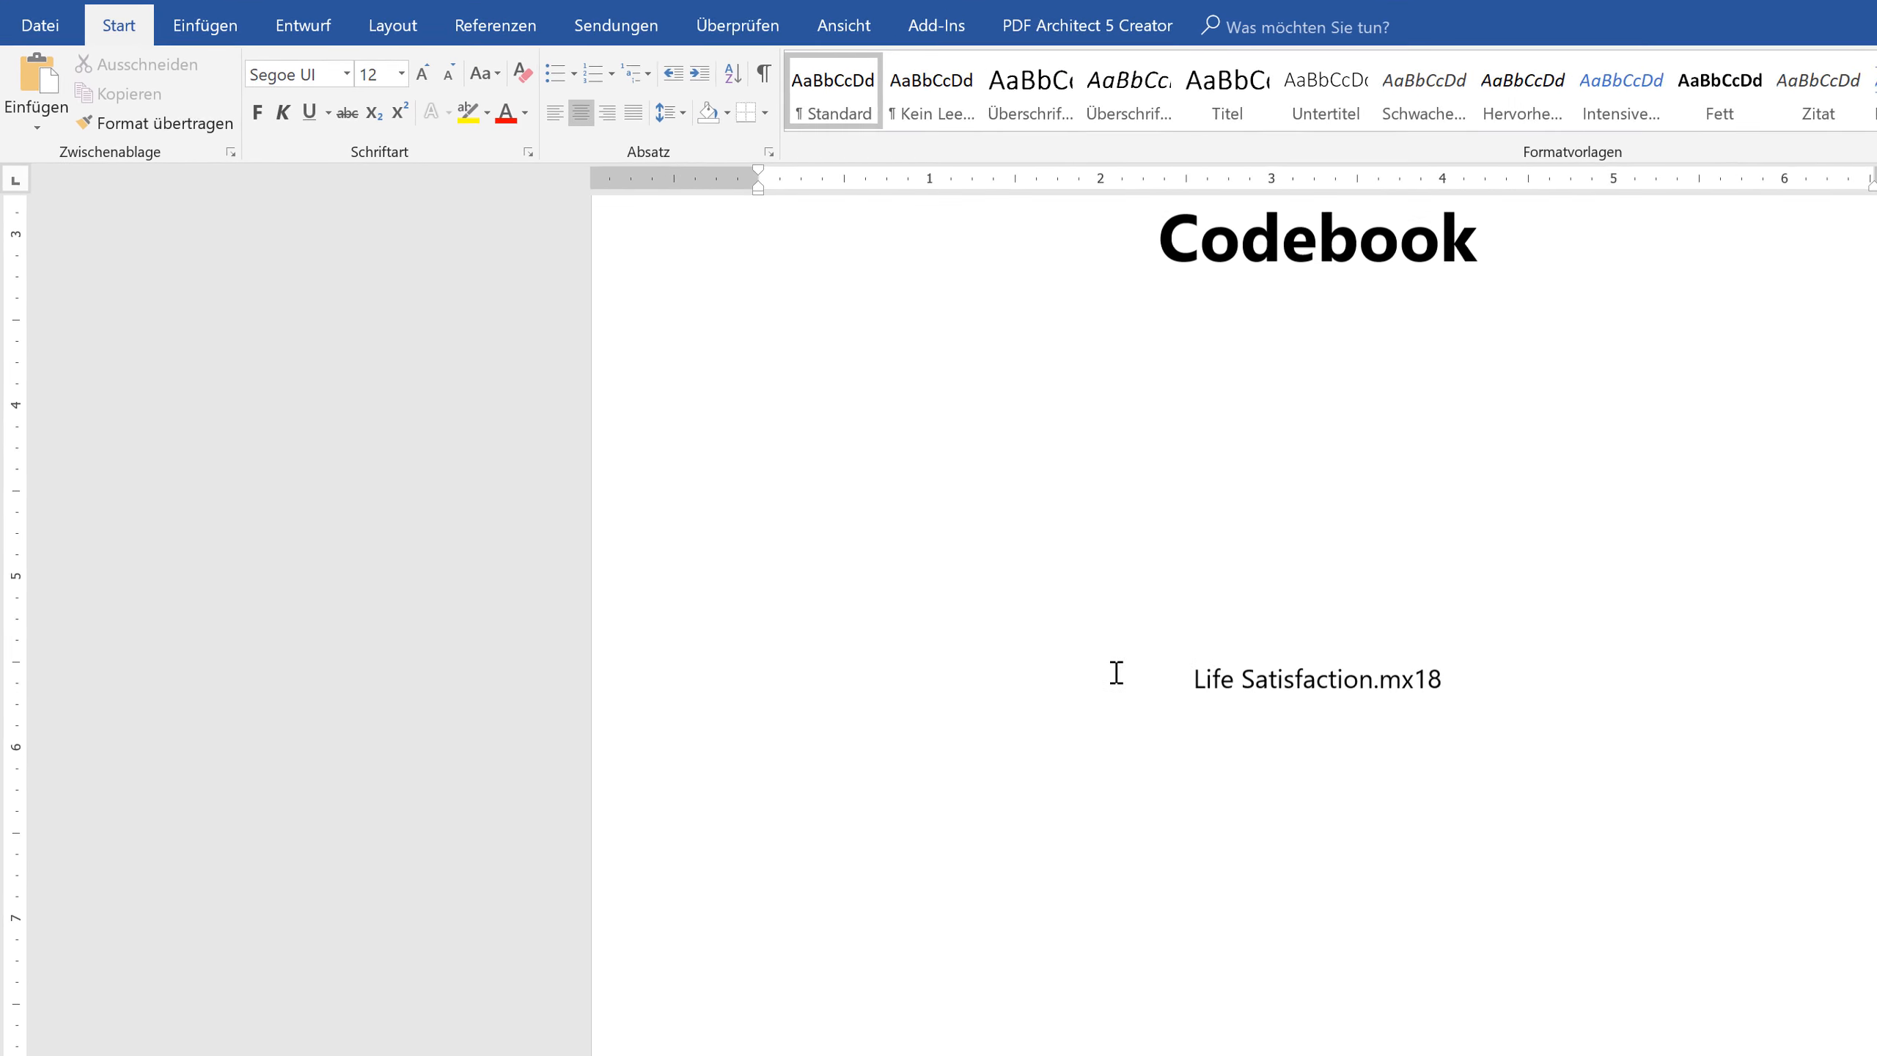
{"action": "scroll", "coordinate": [936, 564], "scroll_direction": "down", "scroll_amount": 20}
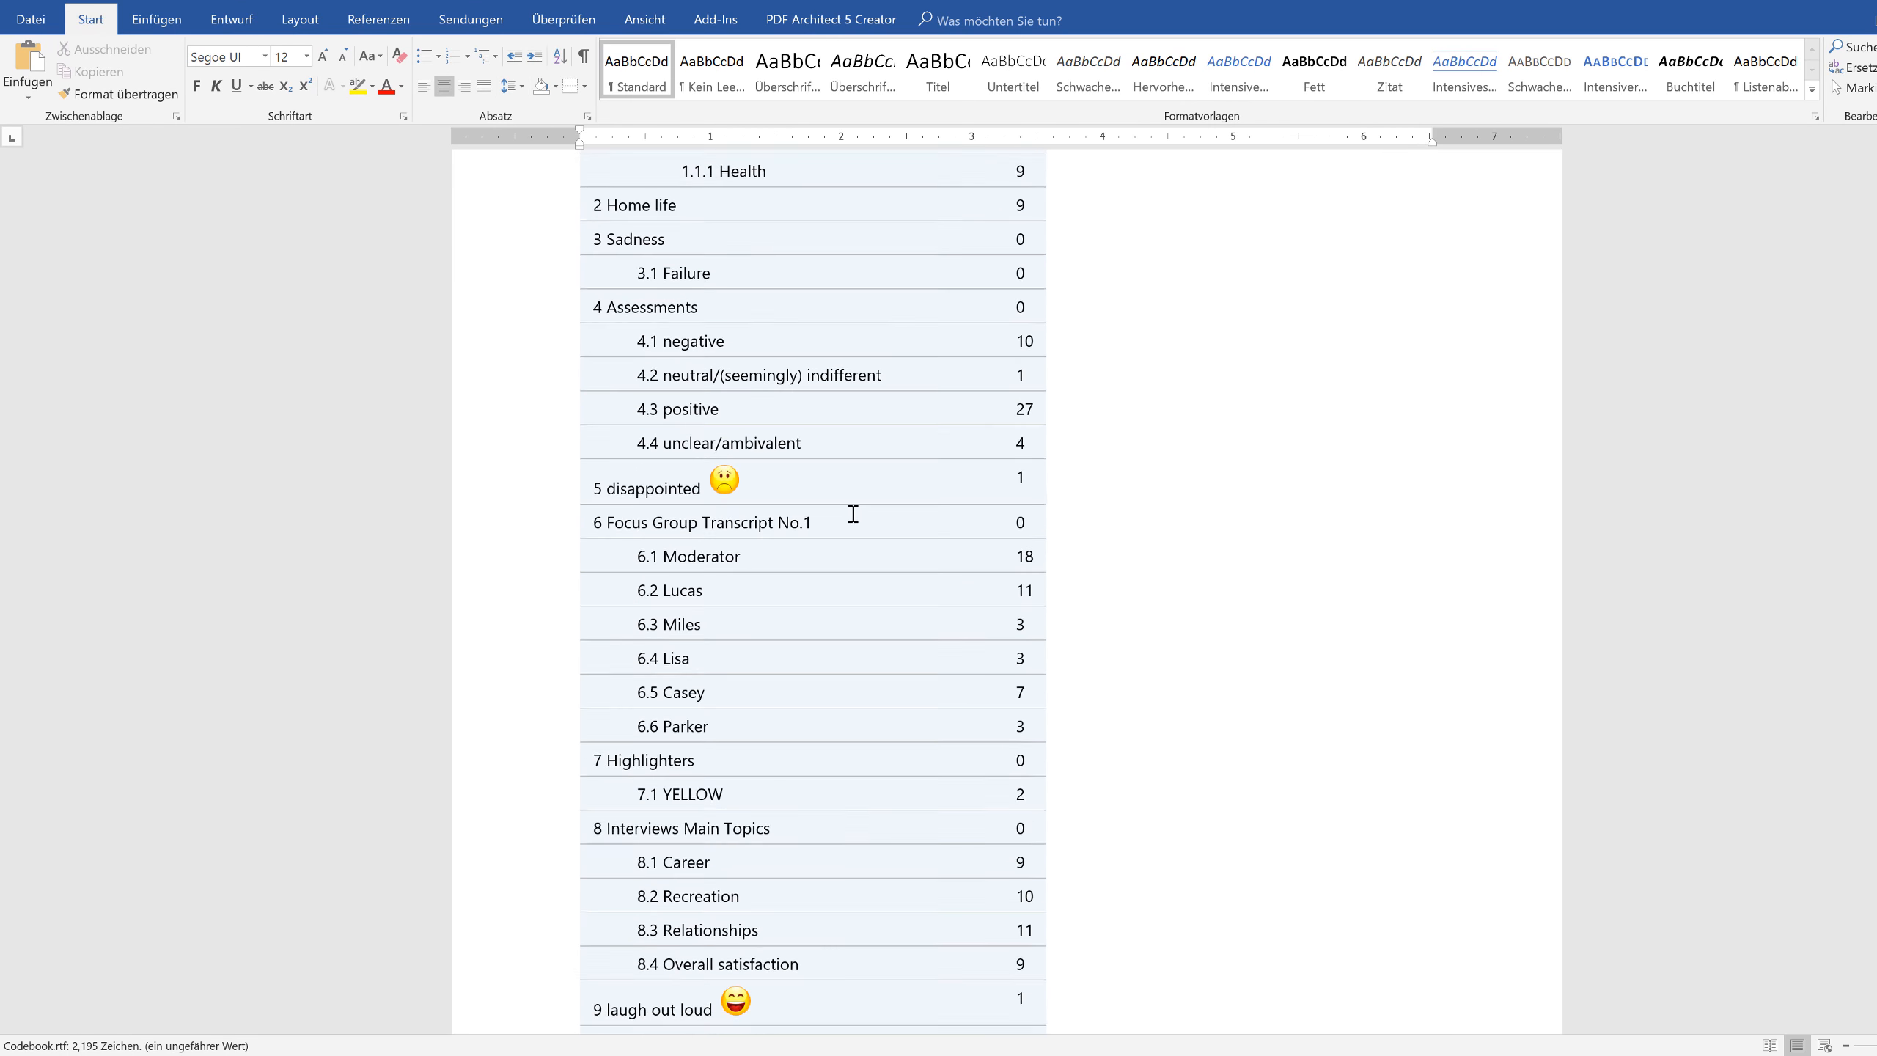
{"action": "scroll", "coordinate": [853, 514], "scroll_direction": "down", "scroll_amount": 20}
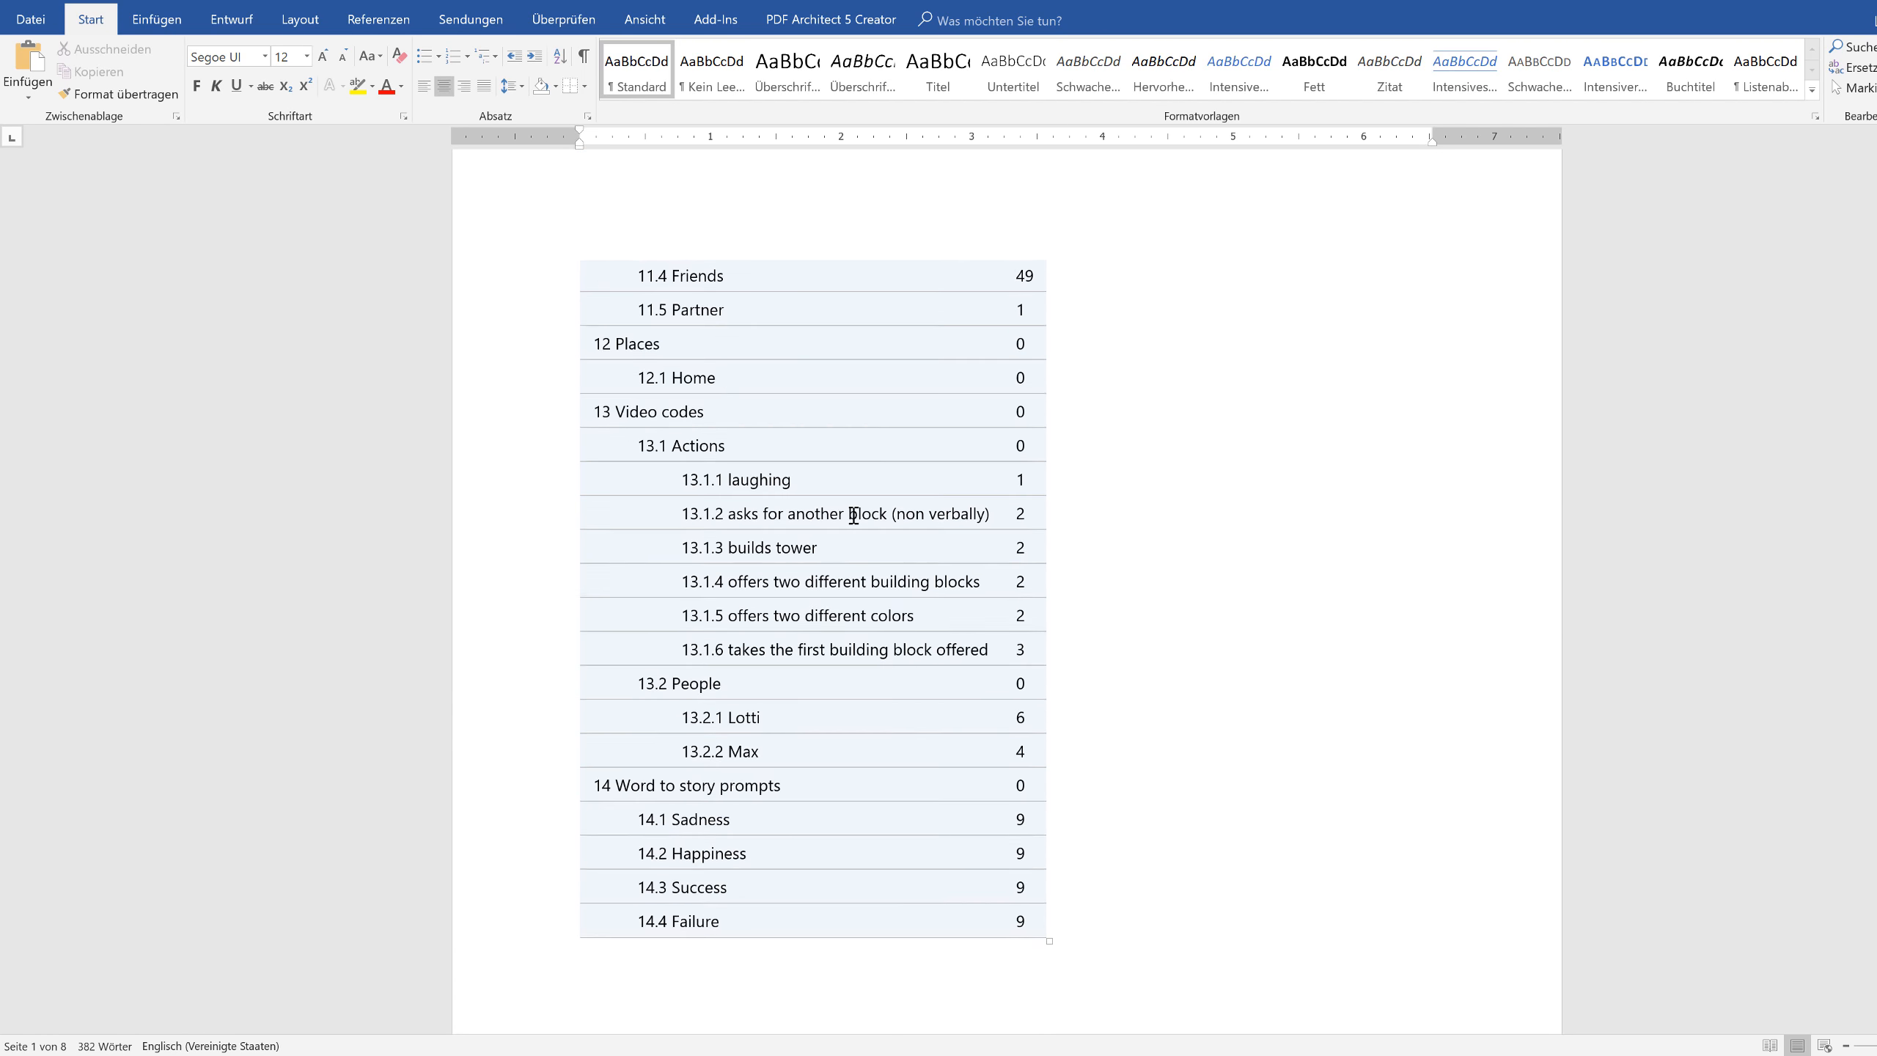
{"action": "scroll", "coordinate": [854, 515], "scroll_direction": "down", "scroll_amount": 15}
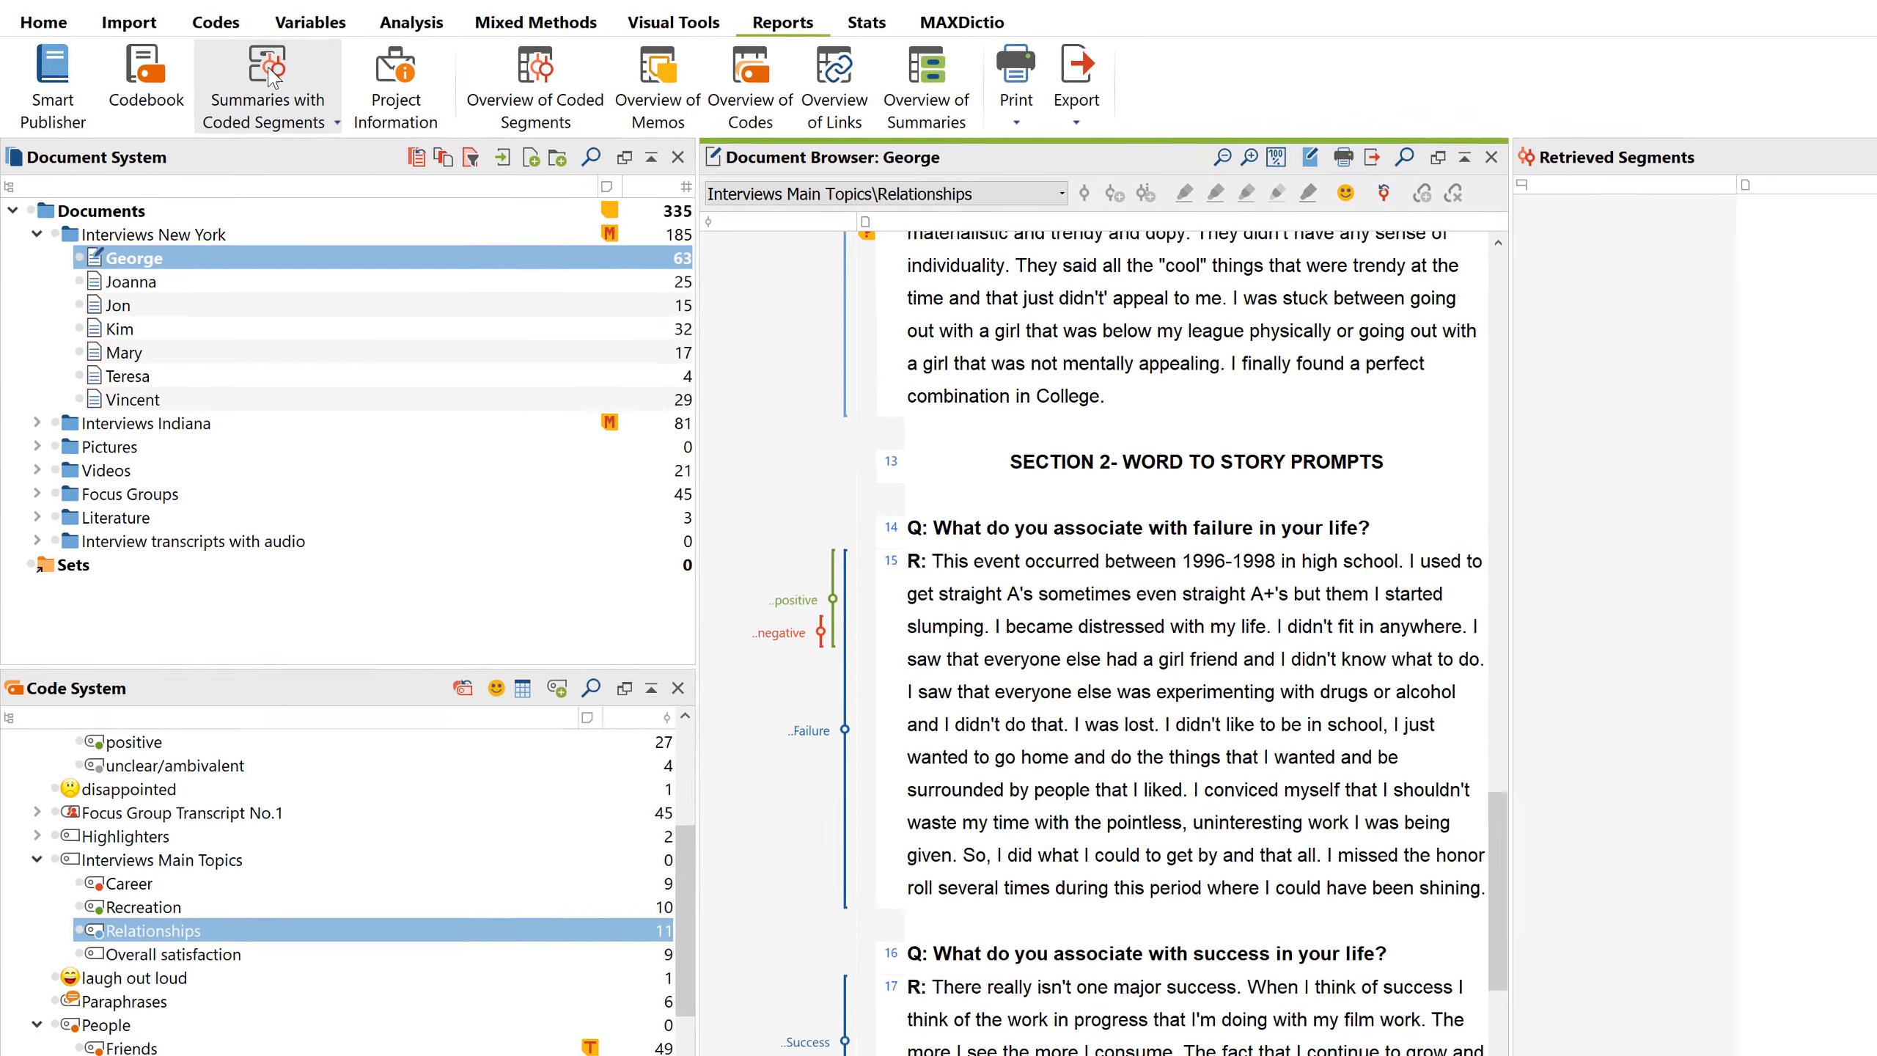
Step: Export the code system in MAXQDA format as Code System.mtr to the My Research folder
{"action": "left_click", "coordinate": [215, 22]}
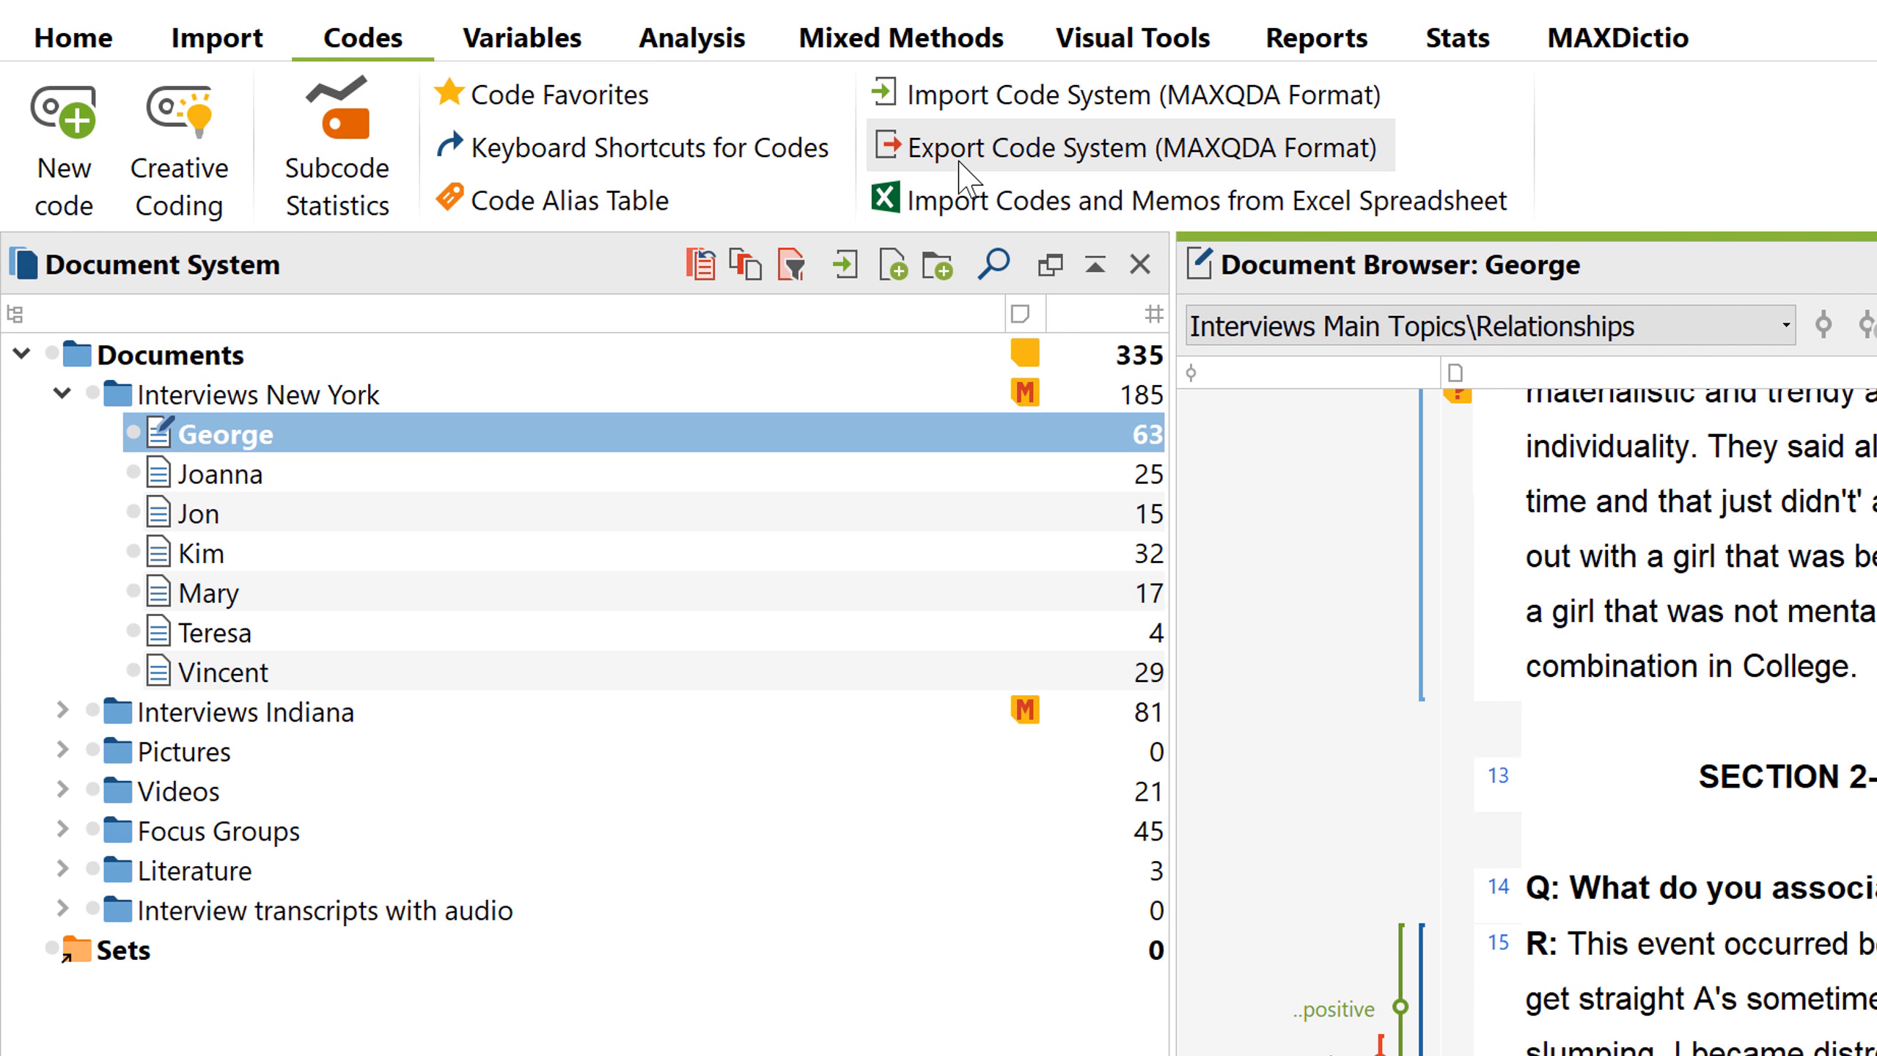
{"action": "left_click", "coordinate": [961, 167]}
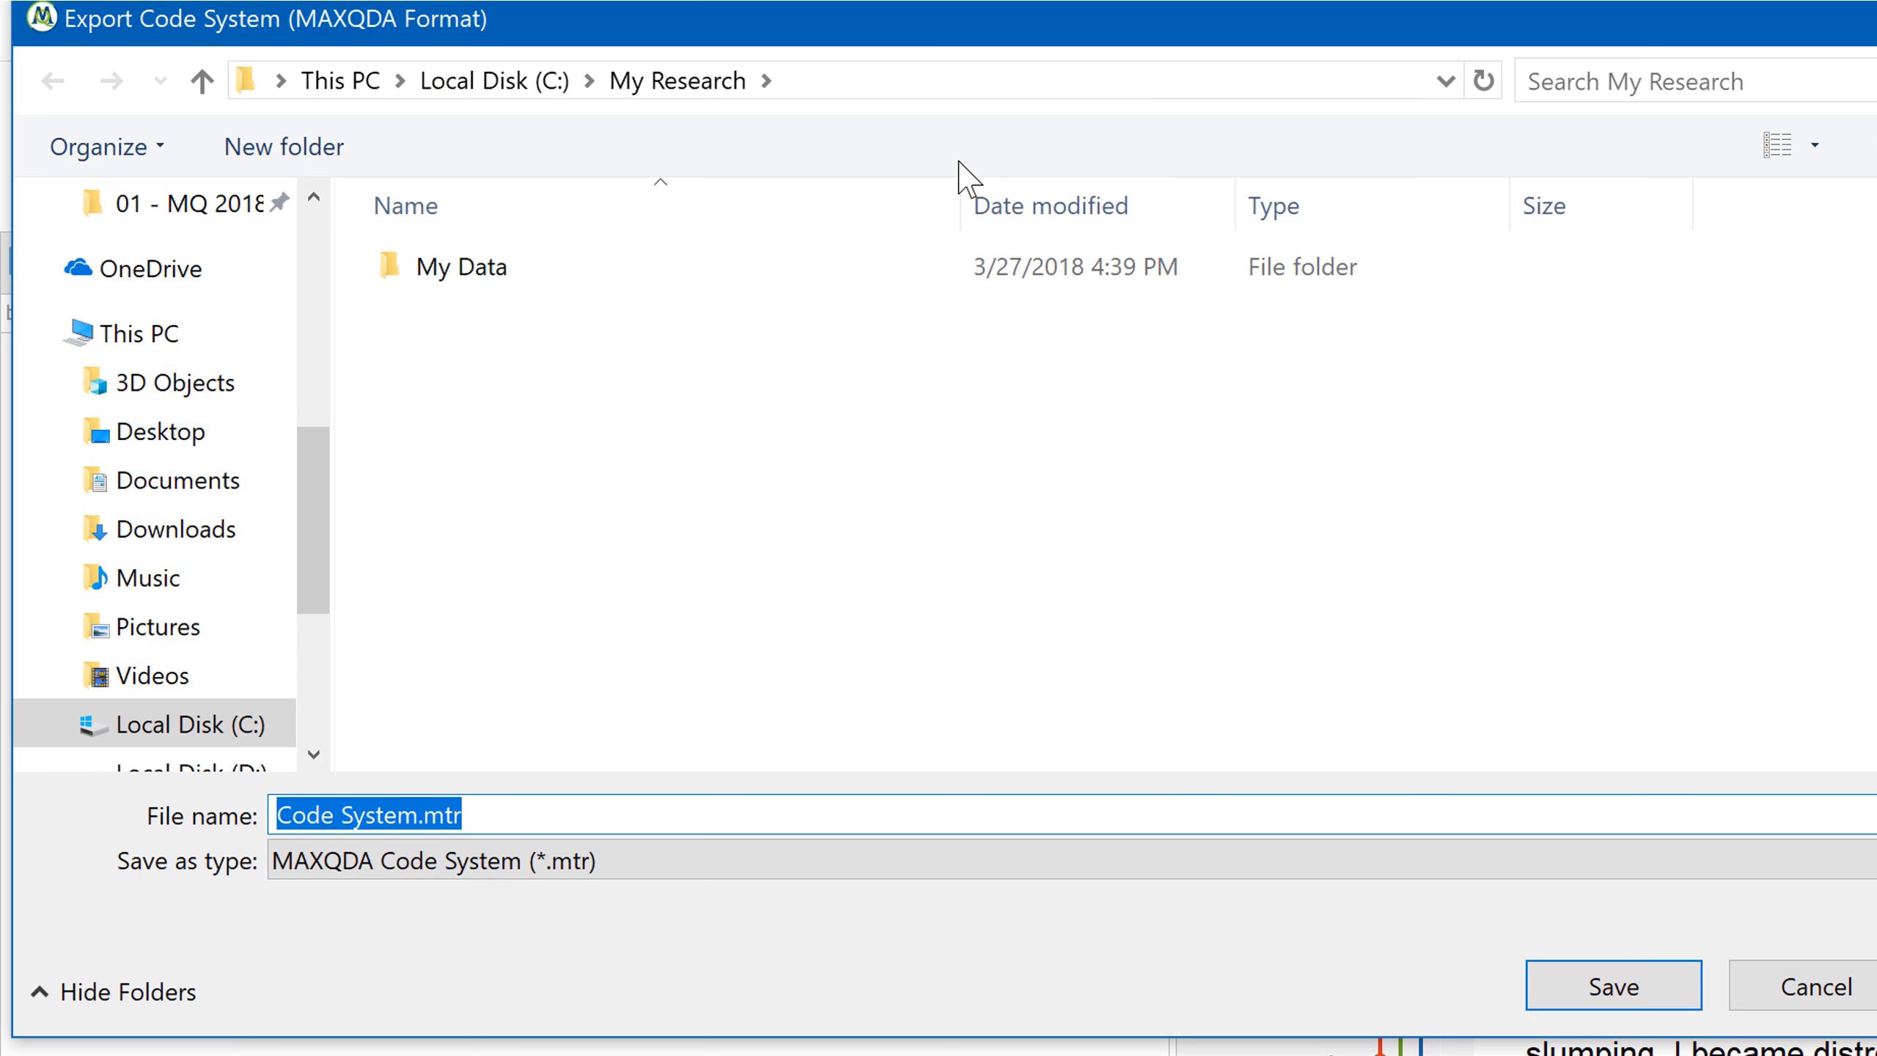
{"action": "left_click", "coordinate": [1589, 990]}
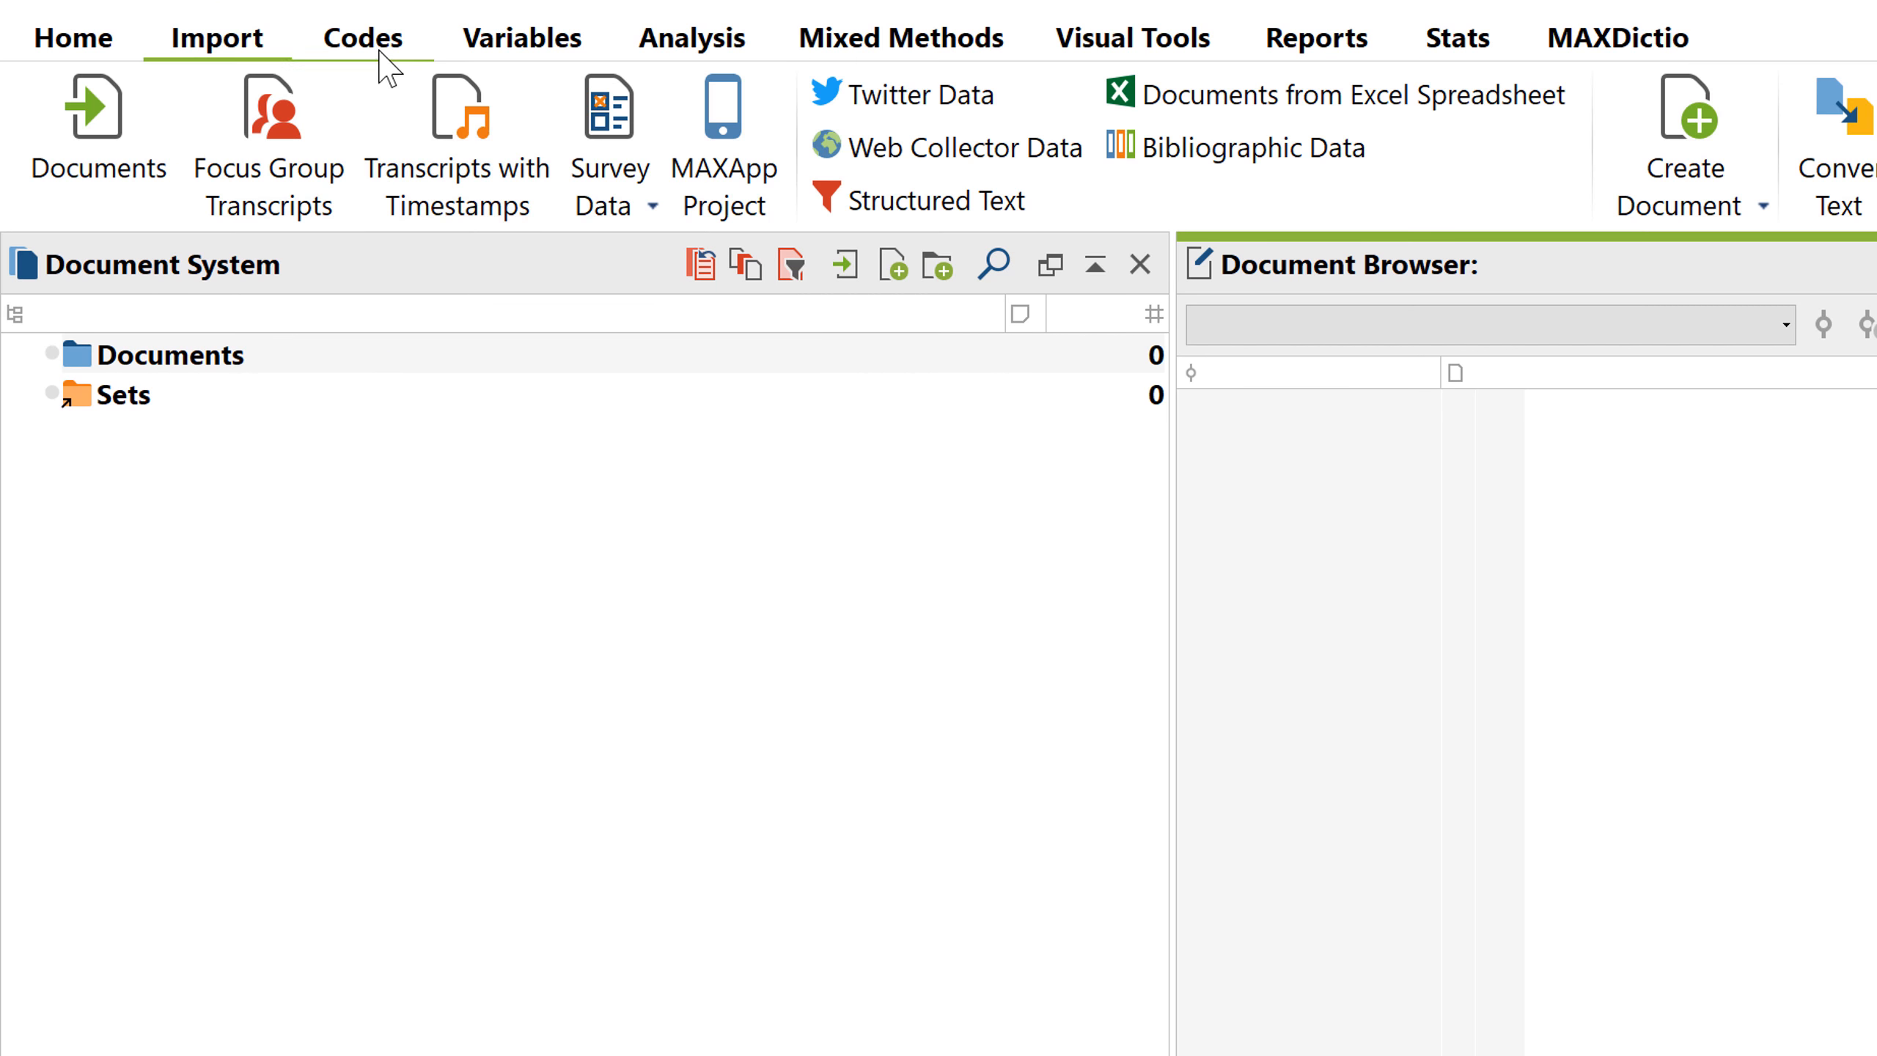
Step: Import the exported MAXQDA-format code system into the empty project
{"action": "left_click", "coordinate": [721, 6]}
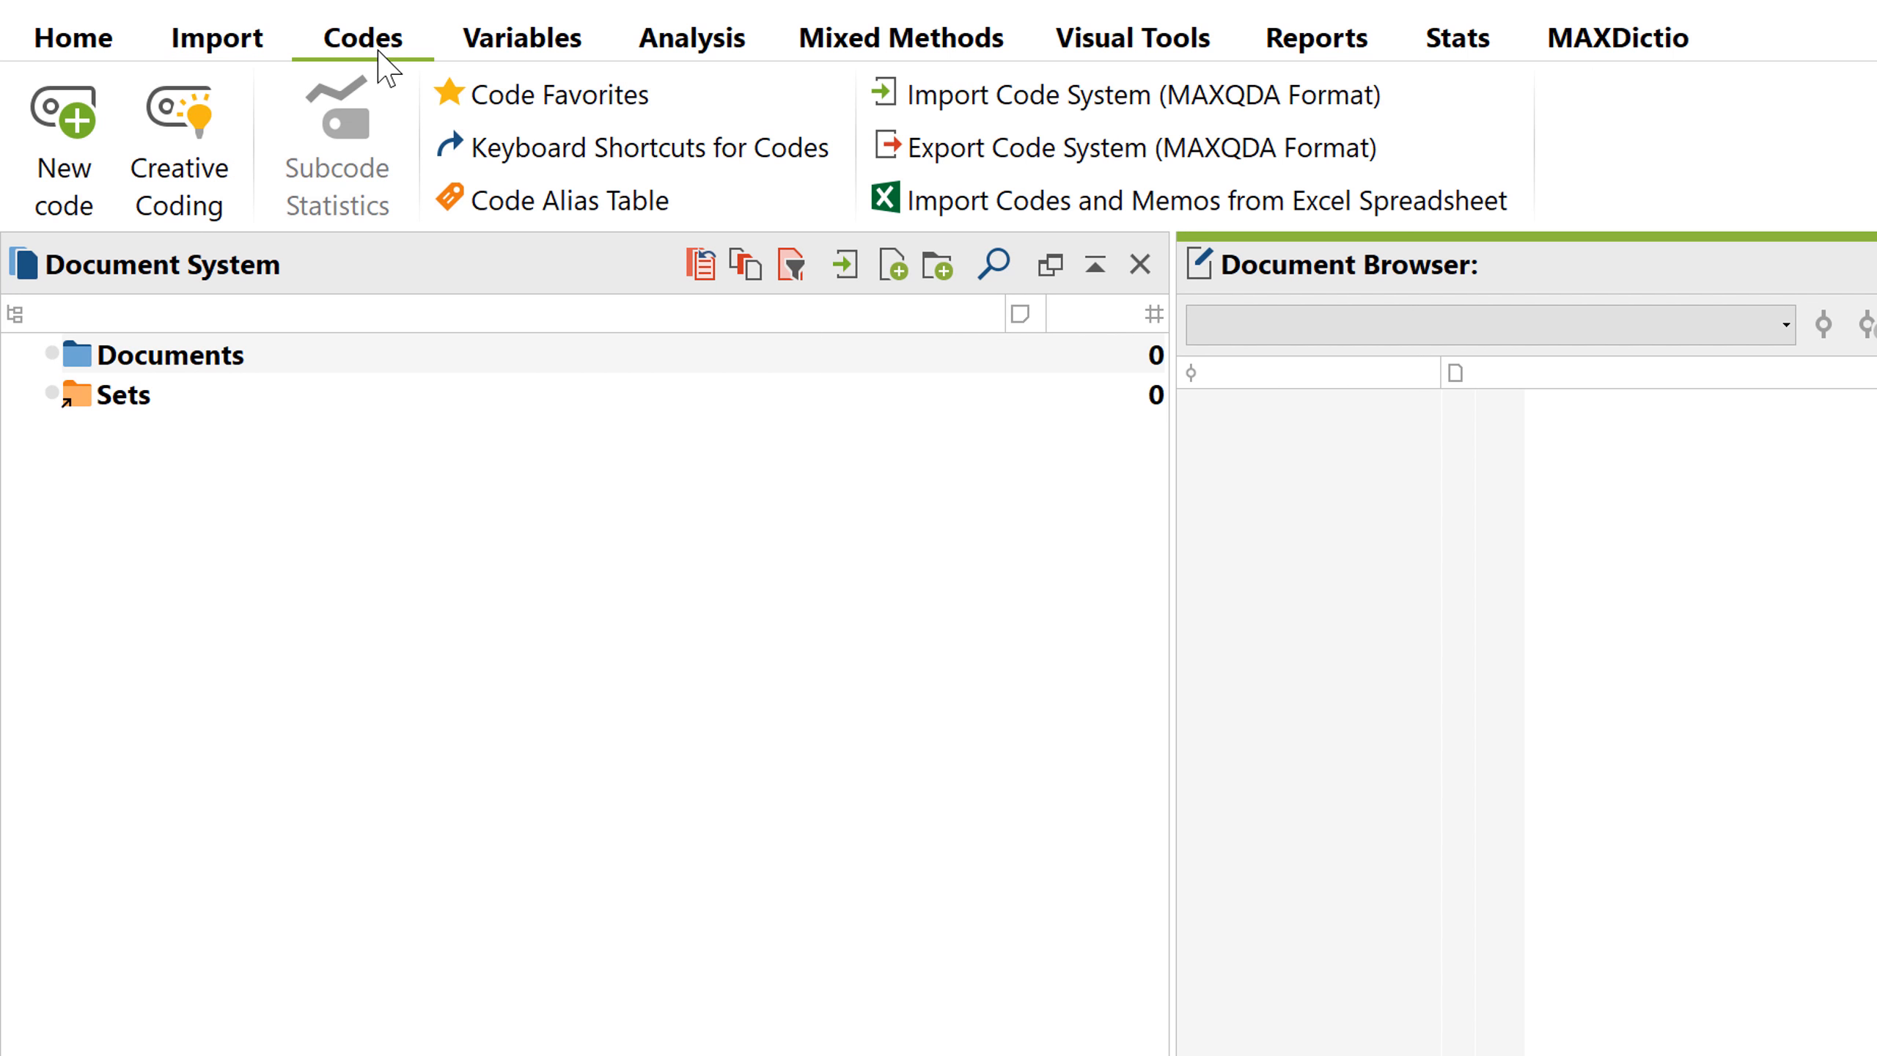
{"action": "left_click", "coordinate": [916, 100]}
{"action": "left_click", "coordinate": [1062, 314]}
{"action": "double_click", "coordinate": [1062, 315]}
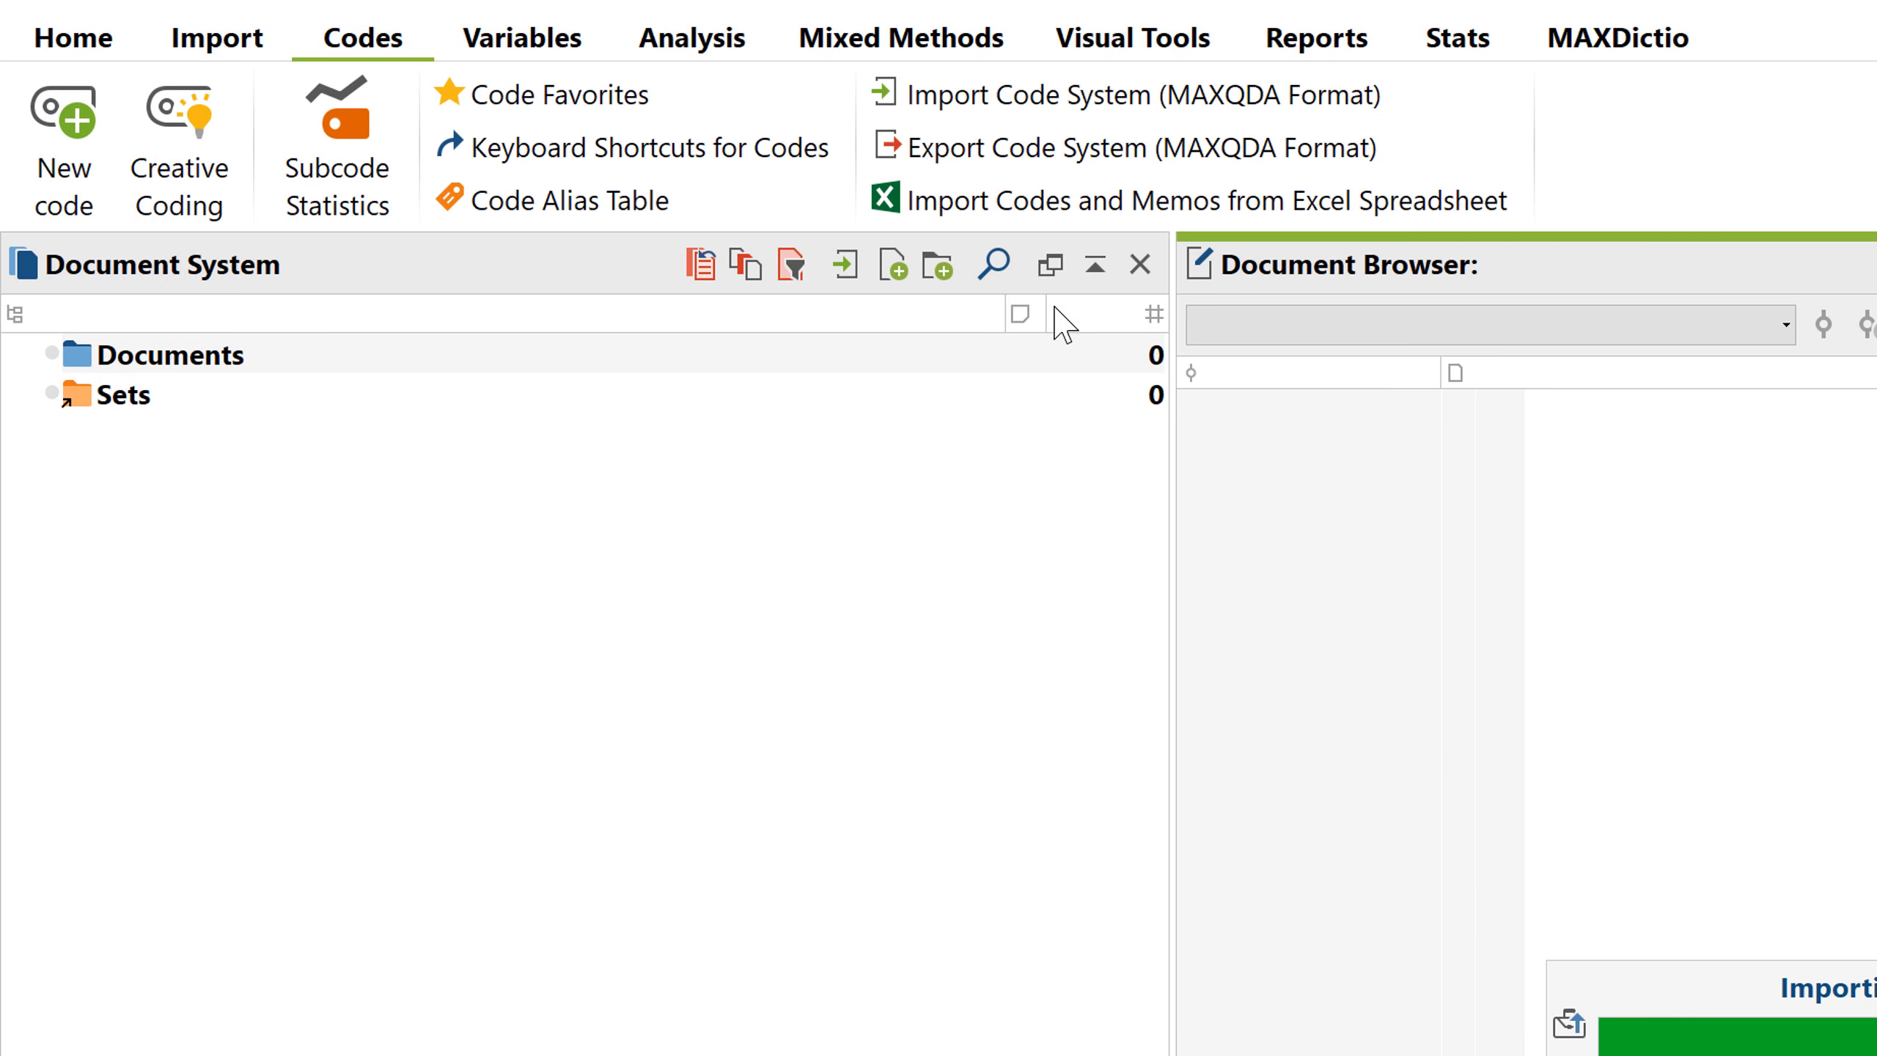